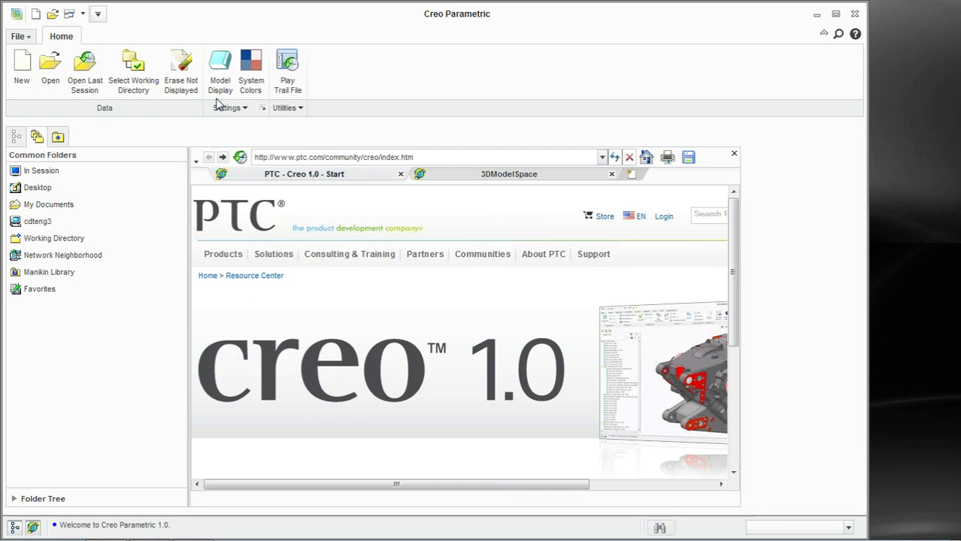
# Step: Open the part geometry_rules_selection.prt from the Flexible_Modeling working directory
pyautogui.click(58, 81)
pyautogui.click(284, 256)
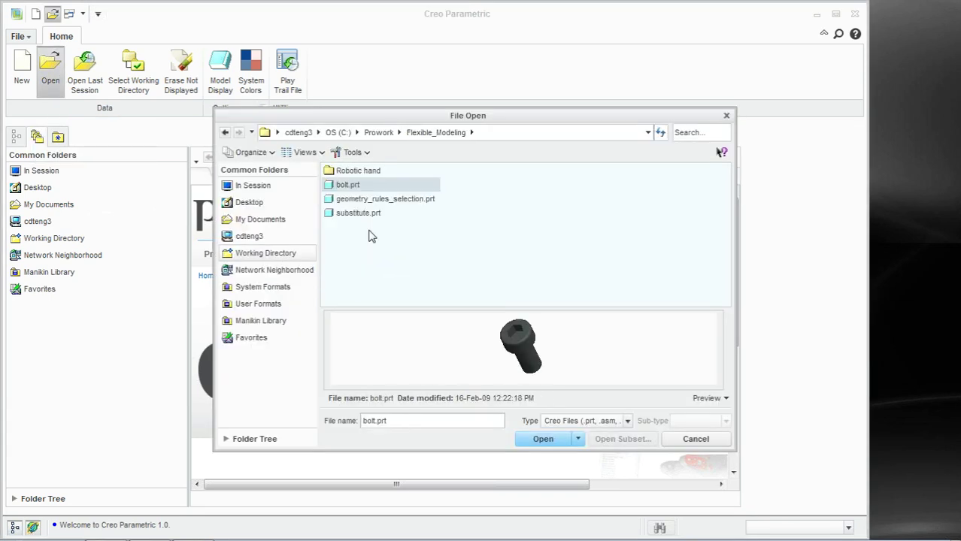
pyautogui.doubleClick(373, 197)
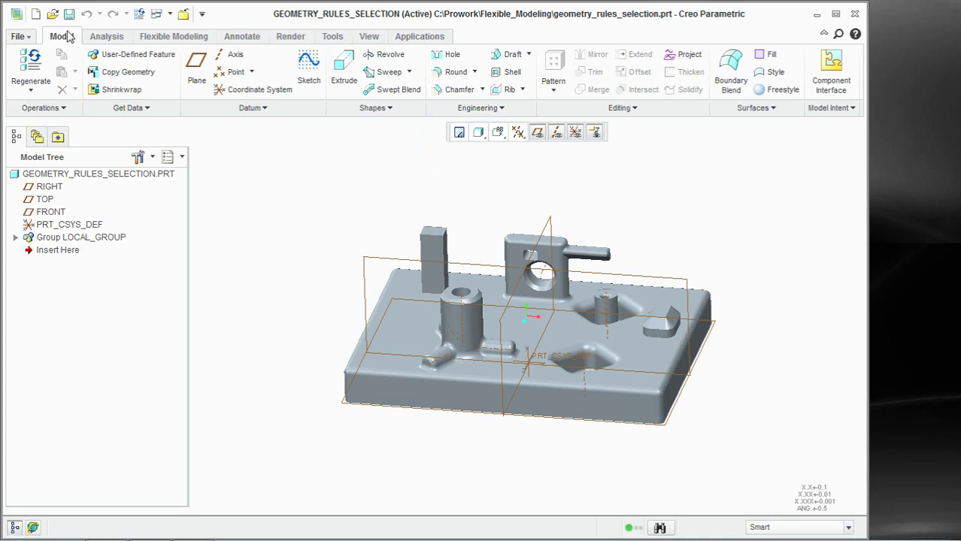
# Step: Use the command search with "extr" to find where the Extrude command is located, and clear the search
pyautogui.click(107, 37)
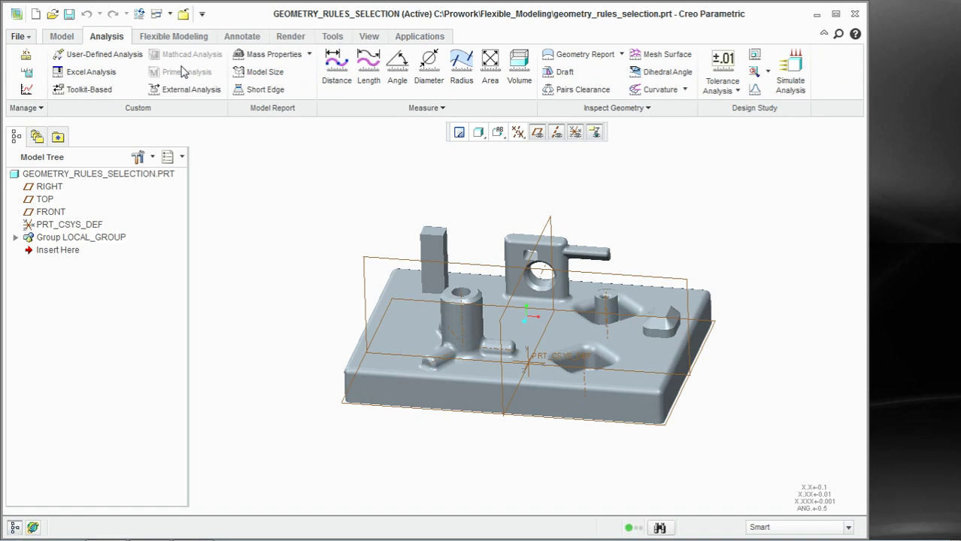
pyautogui.click(836, 38)
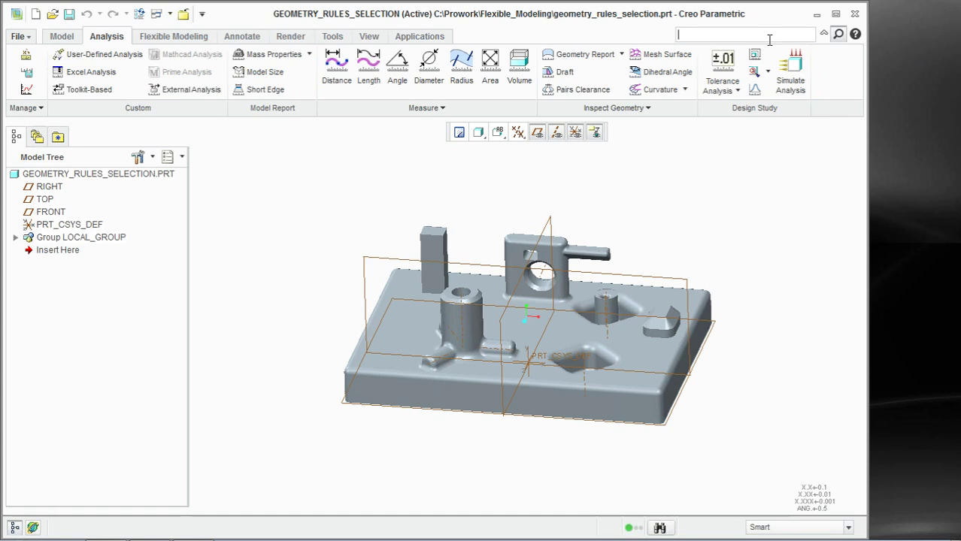
pyautogui.write('ex')
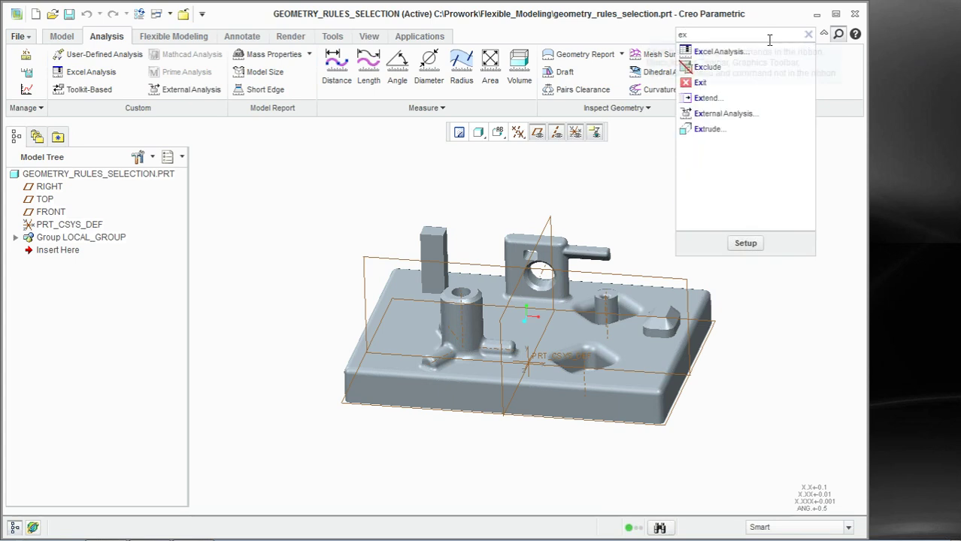
pyautogui.write('tr')
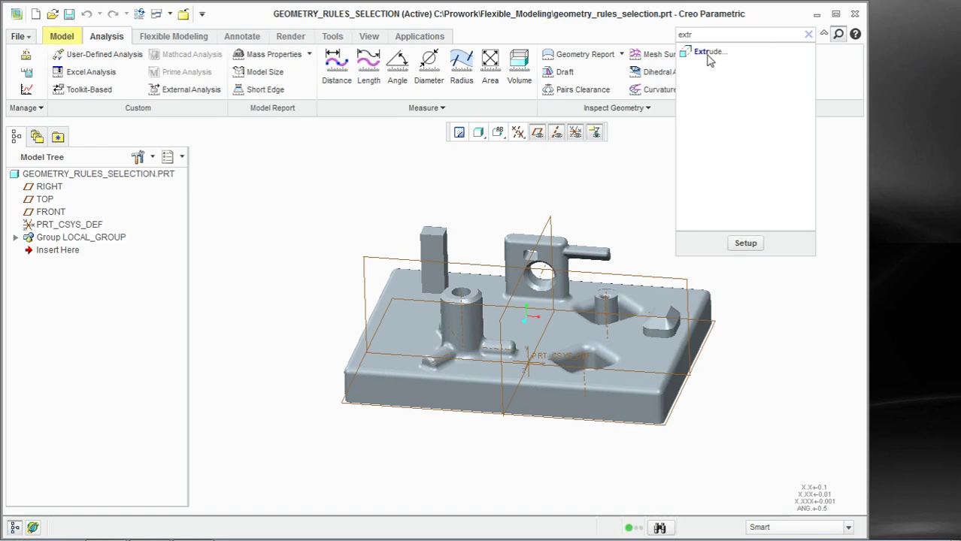
pyautogui.moveTo(709, 60)
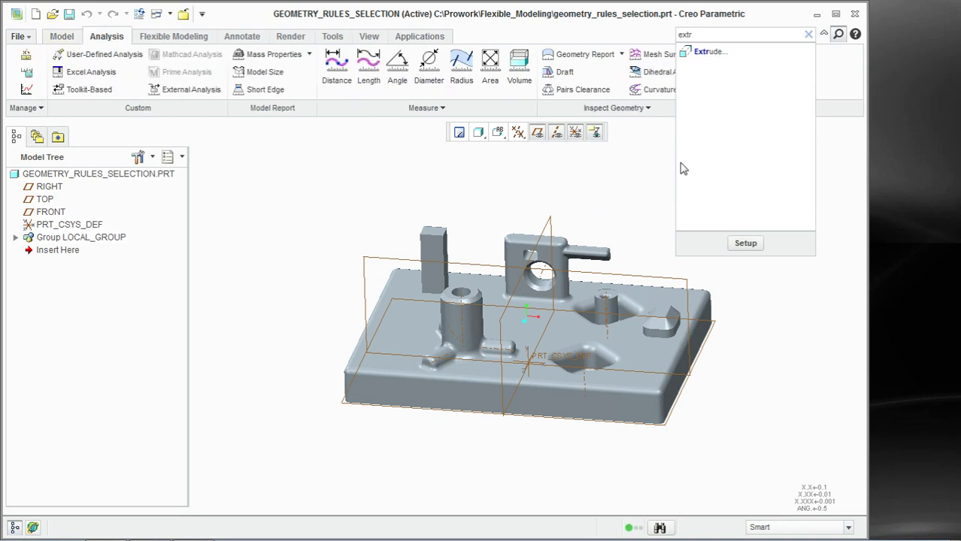
pyautogui.click(808, 35)
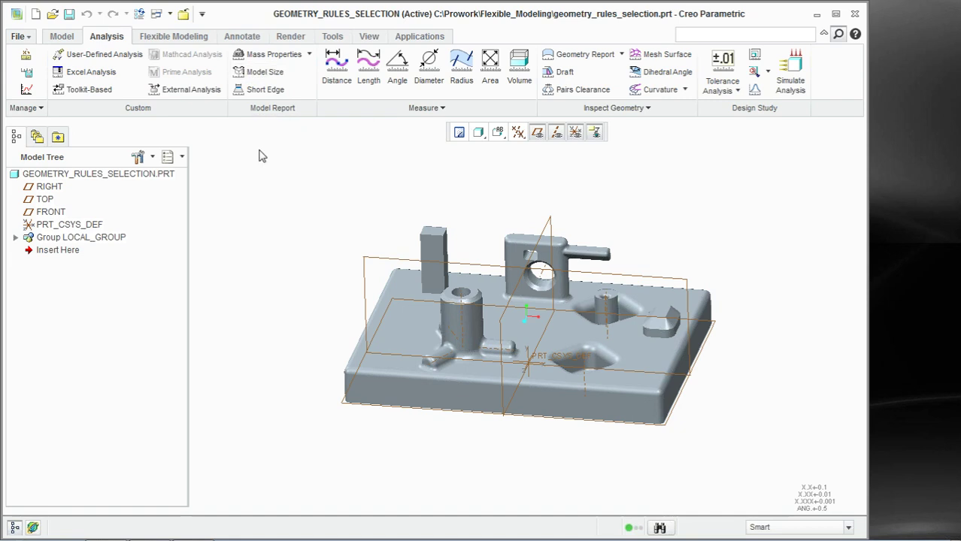
# Step: Expand the LOCAL_GROUP group in the model tree and review its features against the part
pyautogui.click(15, 238)
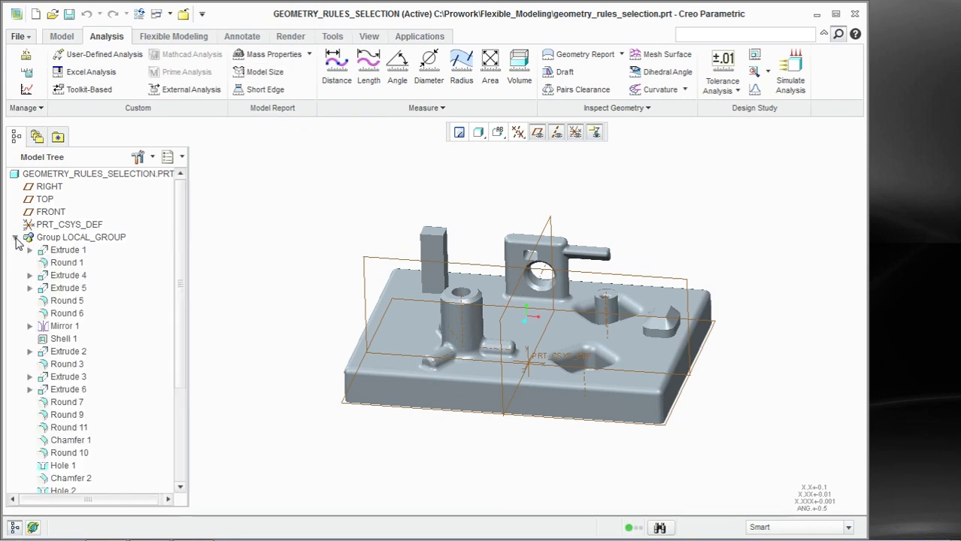
pyautogui.scroll(-2, 594, 361)
pyautogui.moveTo(547, 283); pyautogui.dragTo(540, 293, button='middle')
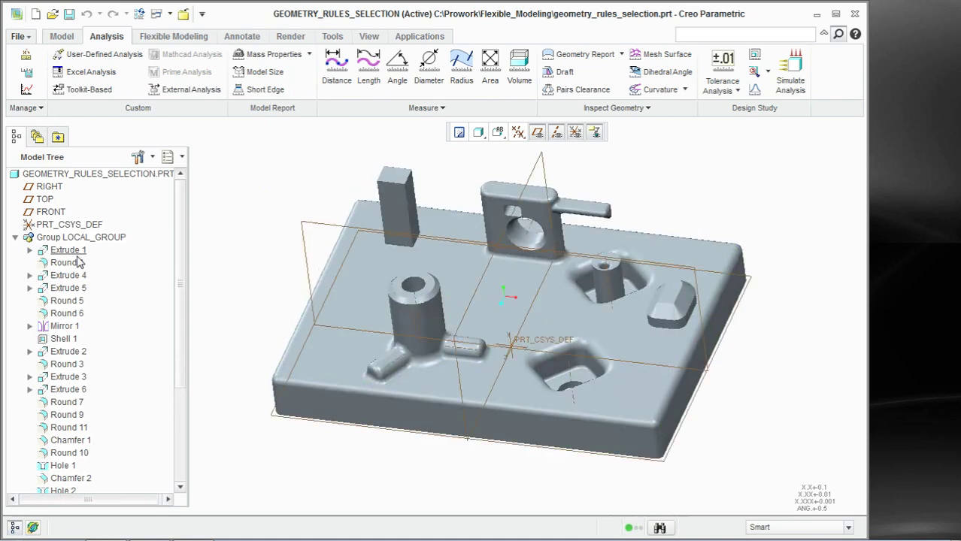
pyautogui.scroll(-2, 186, 259)
pyautogui.scroll(-3, 187, 316)
pyautogui.scroll(5, 187, 350)
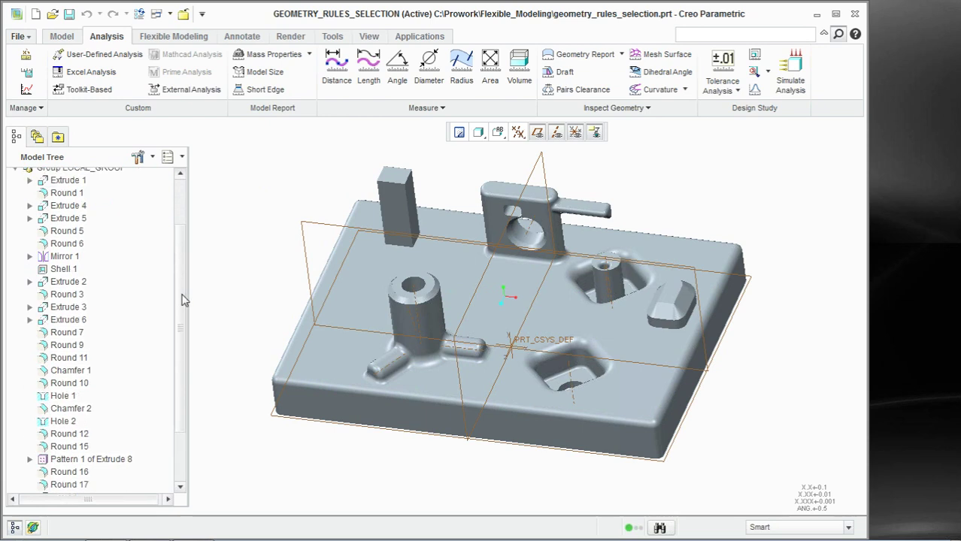
# Step: Check the Prowork and Flexible_Modeling folders for files to open with the file type set to All Files, without opening any
pyautogui.click(52, 14)
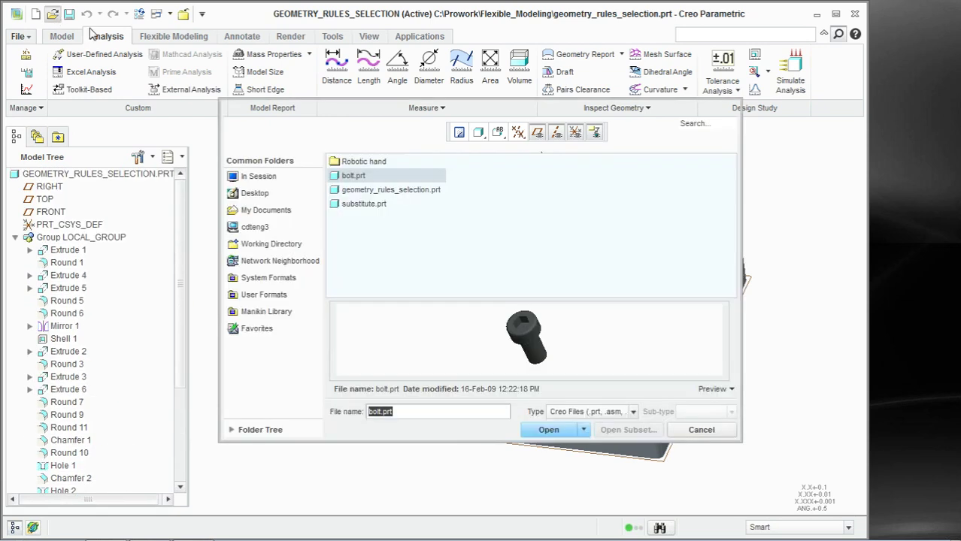
pyautogui.click(632, 413)
pyautogui.click(556, 271)
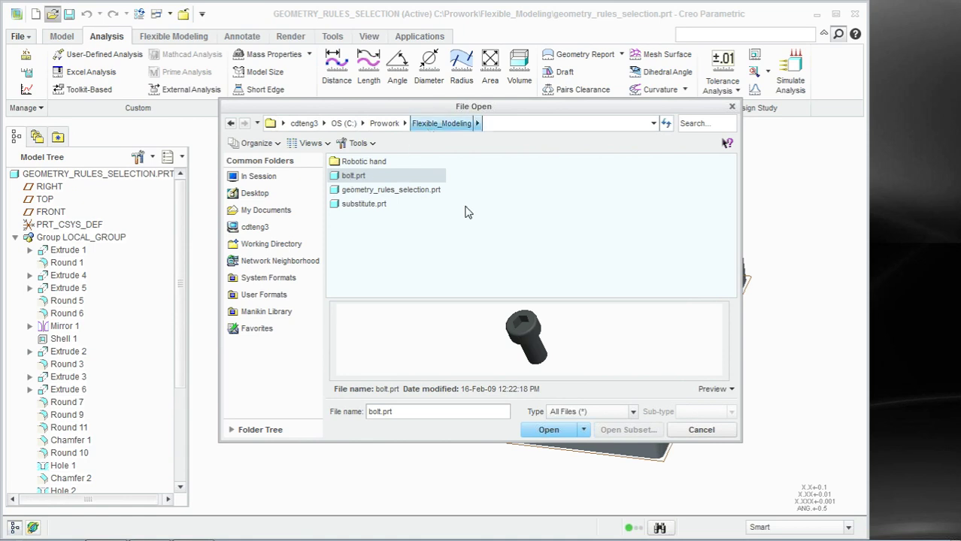
pyautogui.click(703, 430)
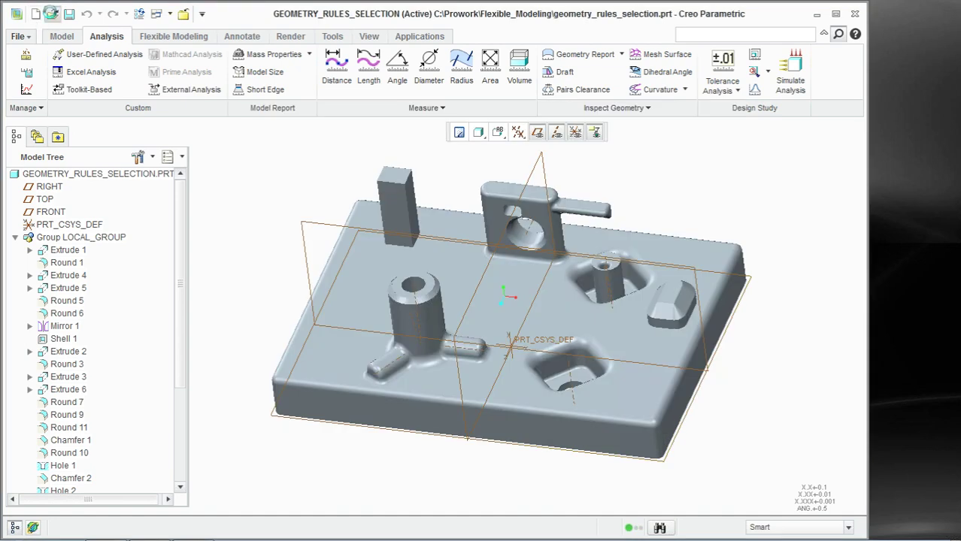
pyautogui.click(52, 14)
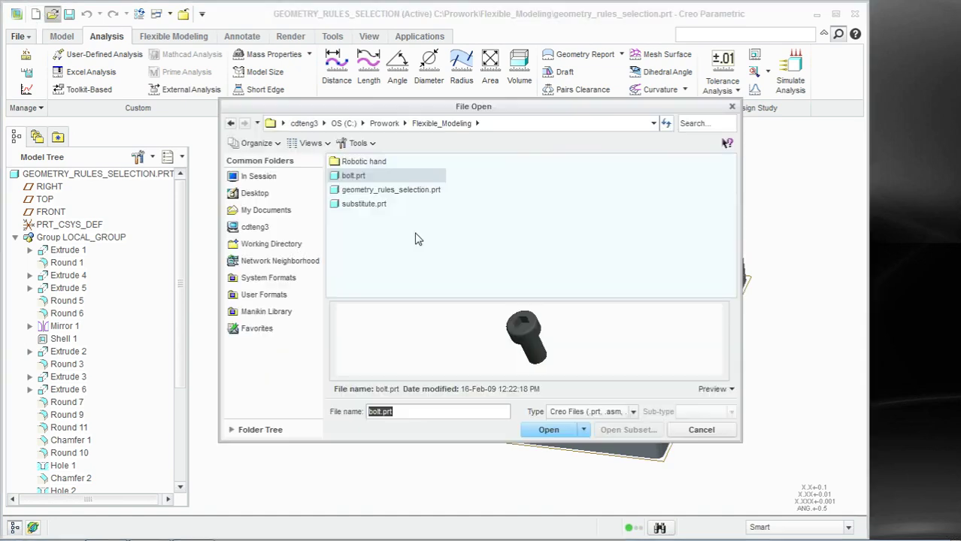
pyautogui.click(634, 412)
pyautogui.click(590, 277)
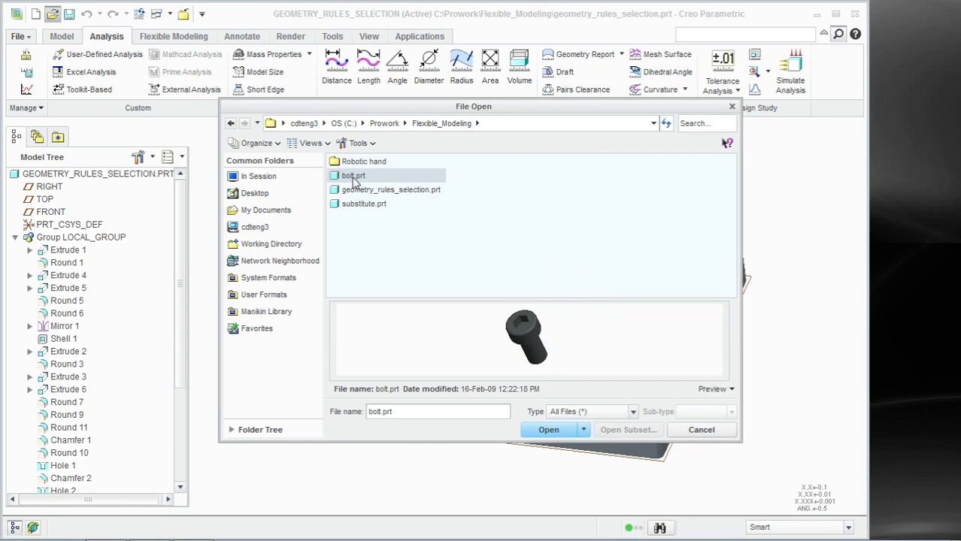
pyautogui.click(389, 127)
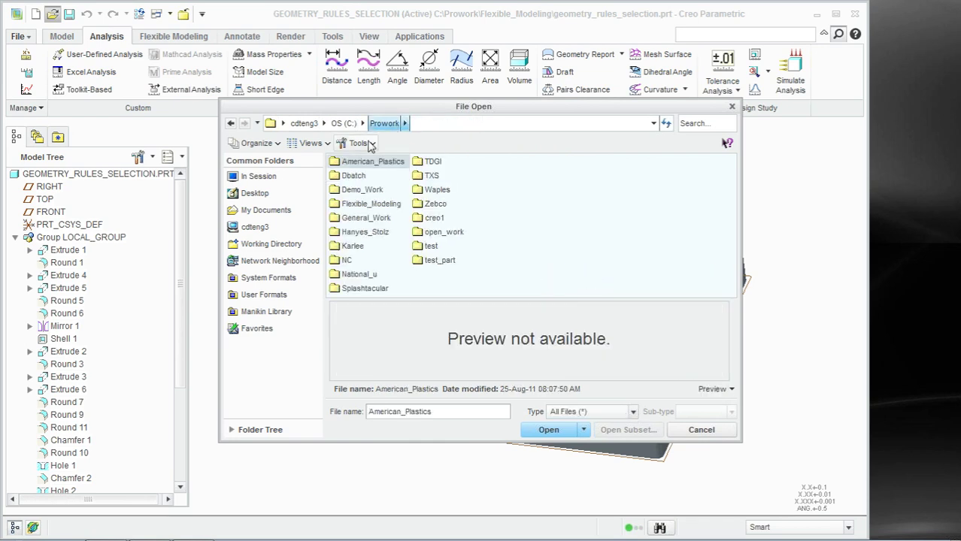
pyautogui.doubleClick(365, 207)
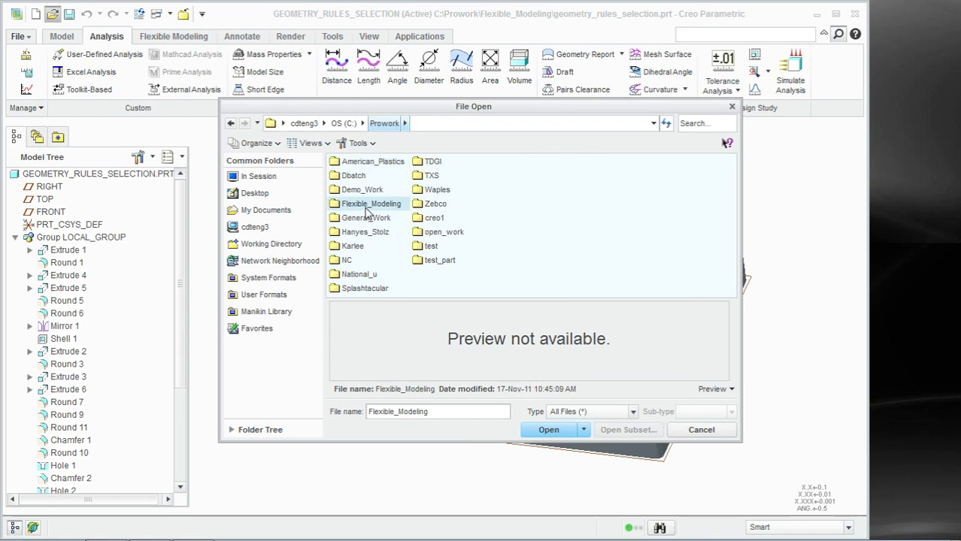
pyautogui.click(702, 430)
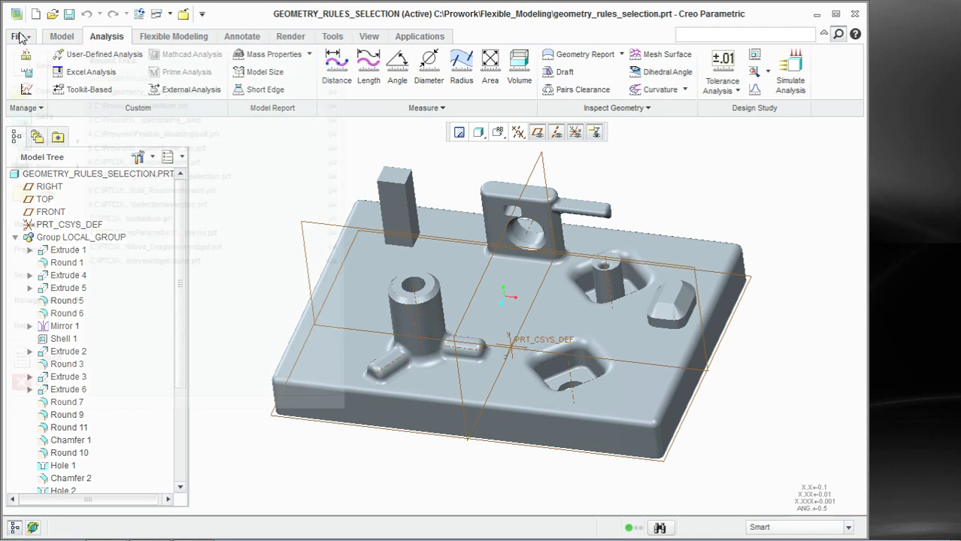
# Step: Check the Flexible_Modeling folder for STEP (.stp, .step) files to open, and leave without opening anything
pyautogui.click(52, 13)
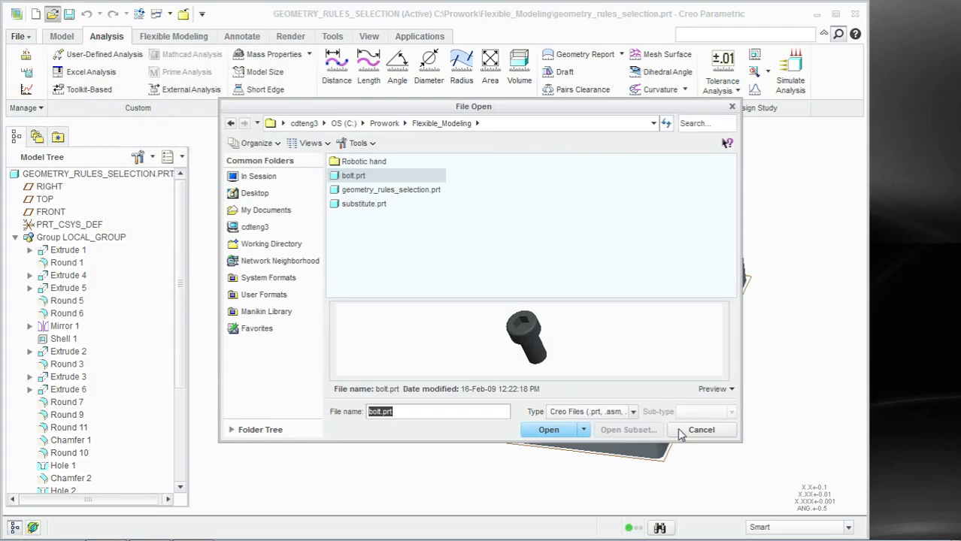
pyautogui.click(634, 412)
pyautogui.moveTo(723, 304); pyautogui.dragTo(724, 325)
pyautogui.scroll(-1, 724, 325)
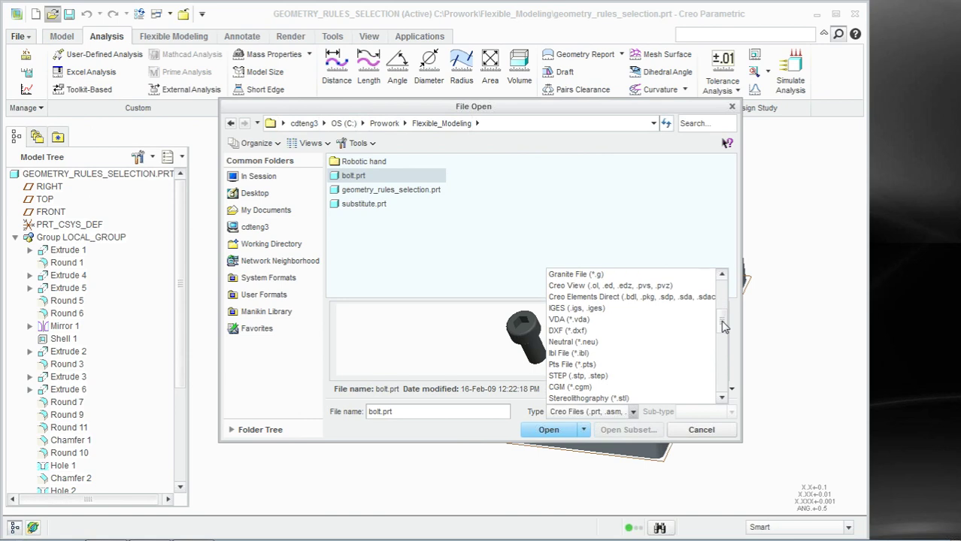
pyautogui.click(617, 376)
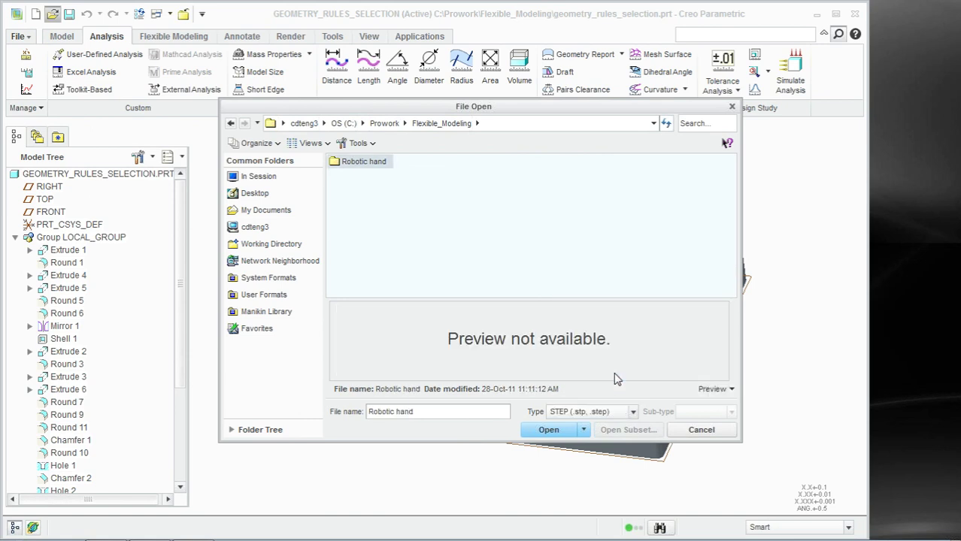
pyautogui.click(696, 431)
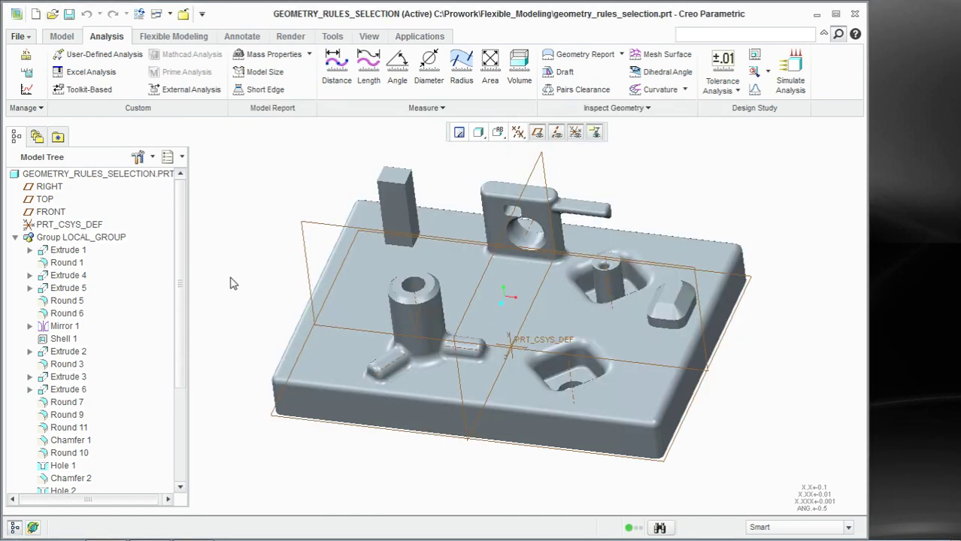
# Step: Switch to Windows Explorer and examine the contents of C:\Prowork\Flexible_Modeling
pyautogui.click(62, 526)
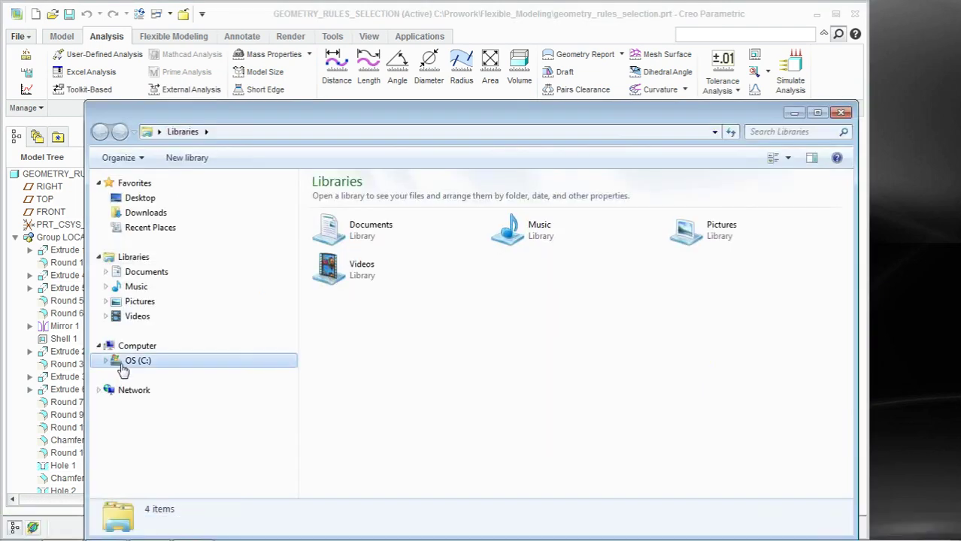
pyautogui.click(136, 361)
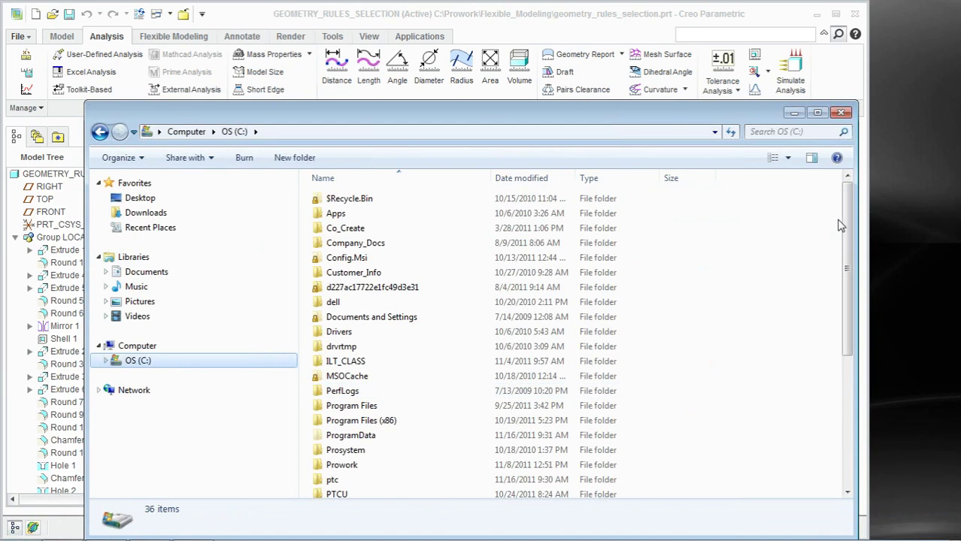
pyautogui.doubleClick(342, 466)
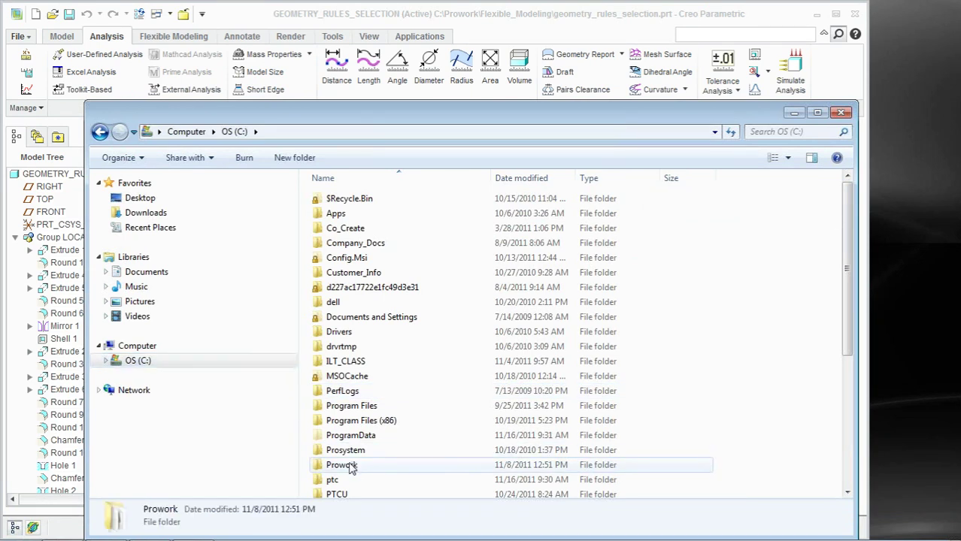
pyautogui.click(358, 259)
pyautogui.doubleClick(358, 259)
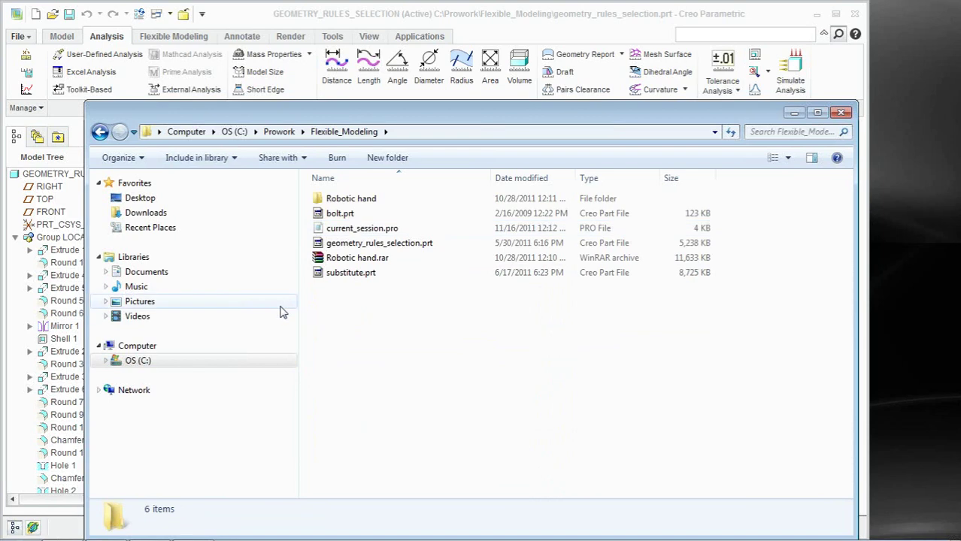
# Step: Locate and select move.stp in C:\PTCU\CreoParametric1\Flexible_Modeling\Move_Constraints
pyautogui.click(140, 361)
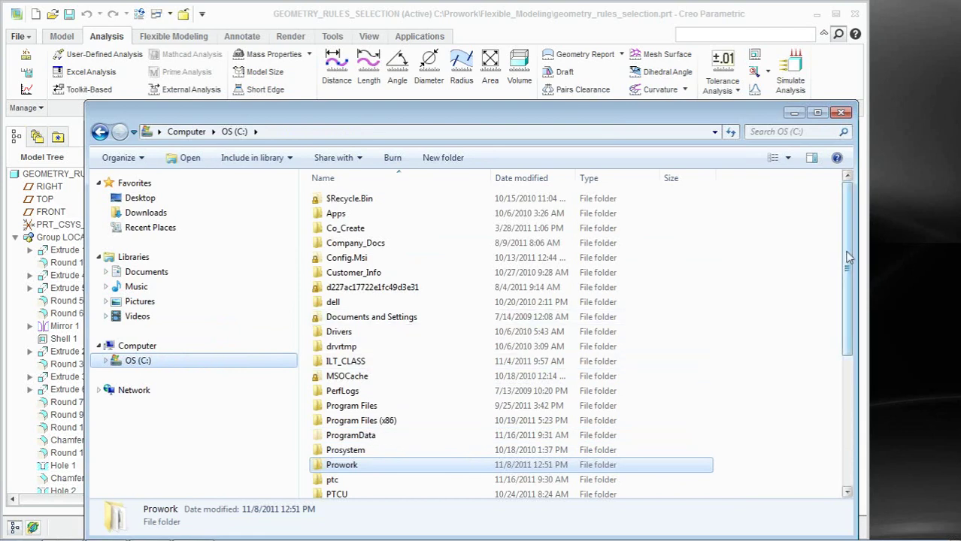
pyautogui.moveTo(847, 258); pyautogui.dragTo(848, 319)
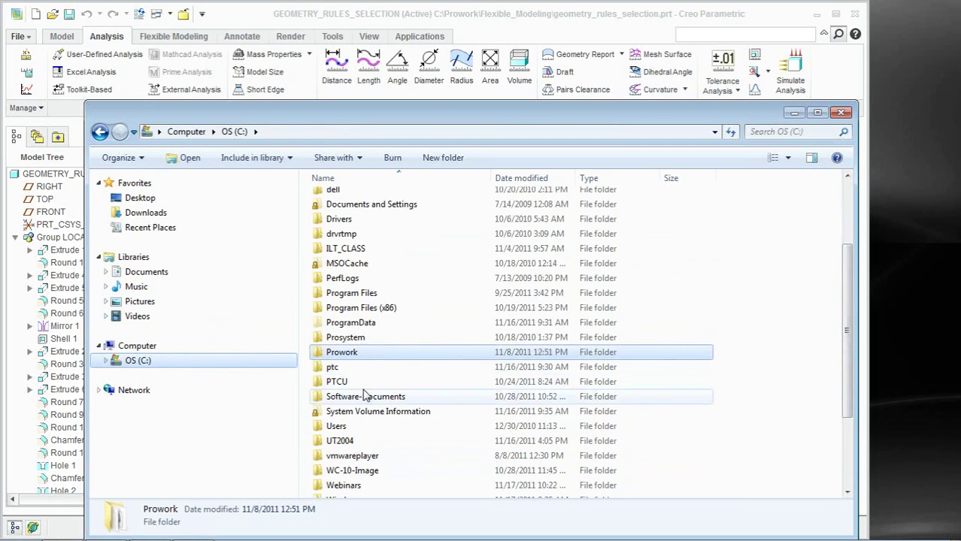
pyautogui.doubleClick(337, 382)
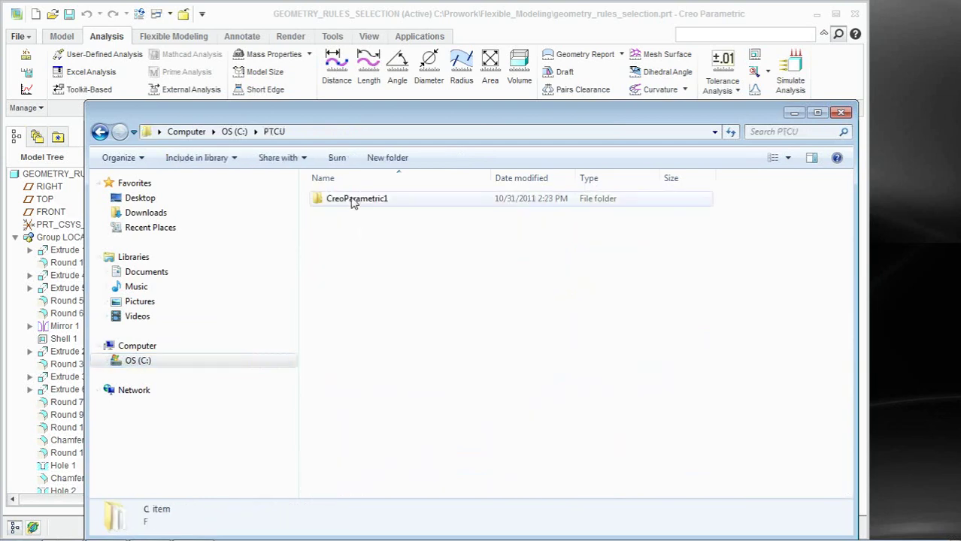
pyautogui.doubleClick(353, 202)
pyautogui.doubleClick(358, 422)
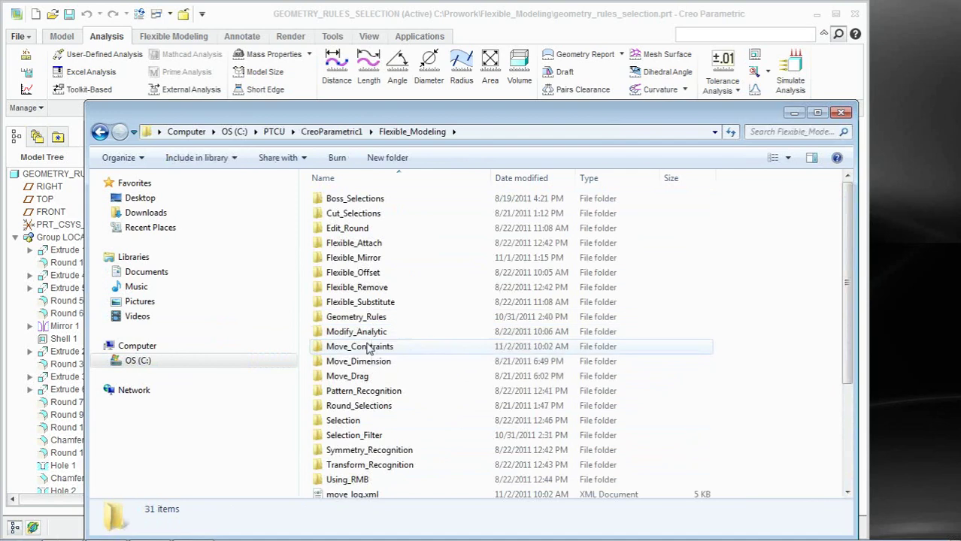
pyautogui.doubleClick(369, 344)
pyautogui.doubleClick(340, 199)
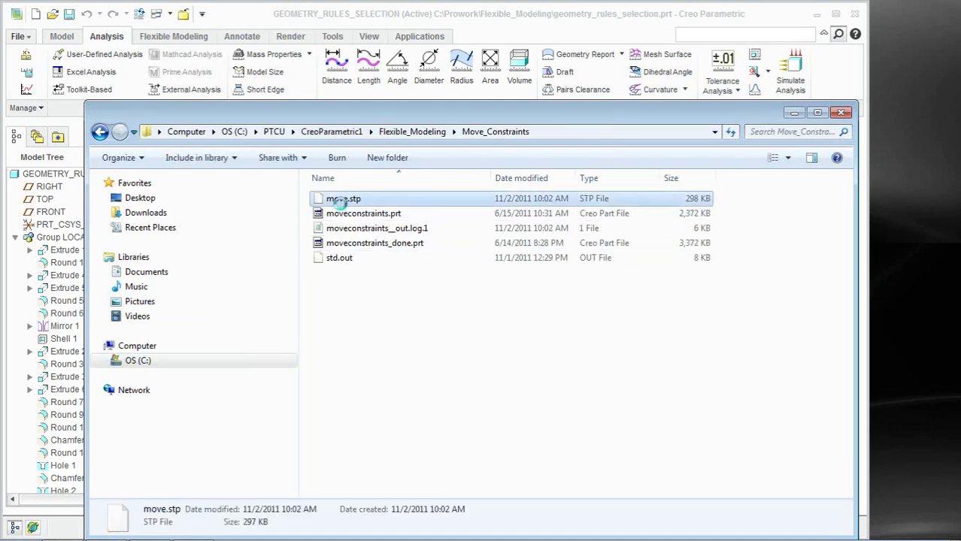
# Step: Paste the copied move.stp into C:\Prowork\Flexible_Modeling, close the folder window and return to Creo Parametric
pyautogui.click(132, 361)
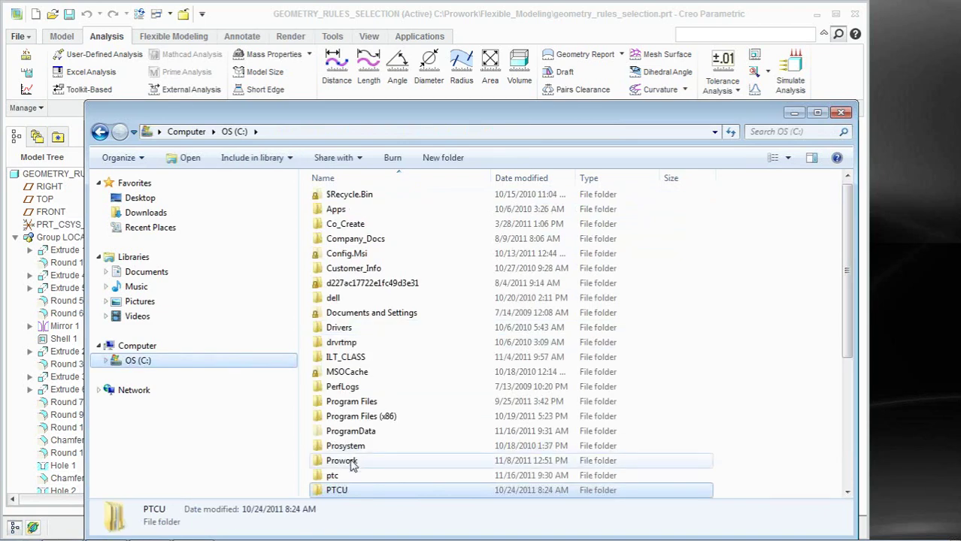
pyautogui.click(351, 463)
pyautogui.doubleClick(350, 463)
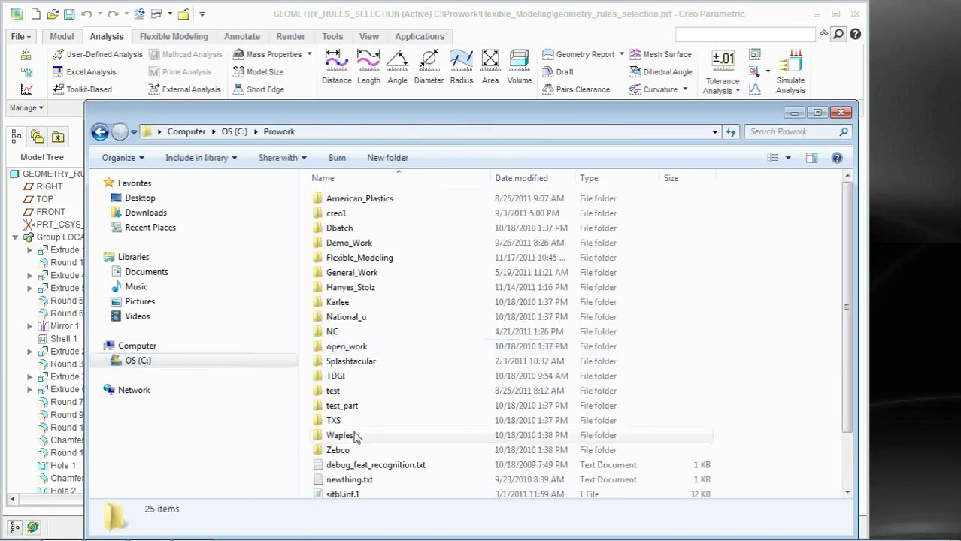
pyautogui.doubleClick(355, 260)
pyautogui.rightClick(352, 297)
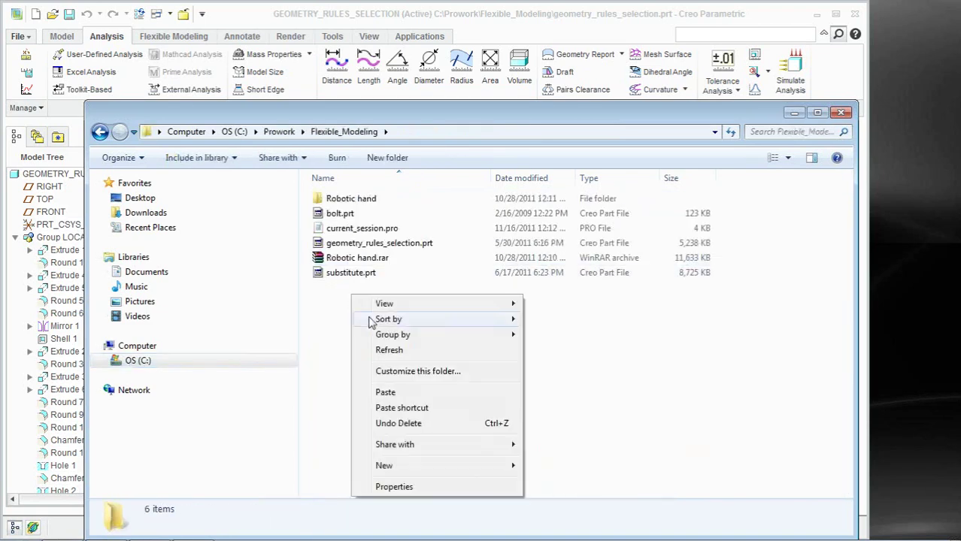
pyautogui.click(383, 391)
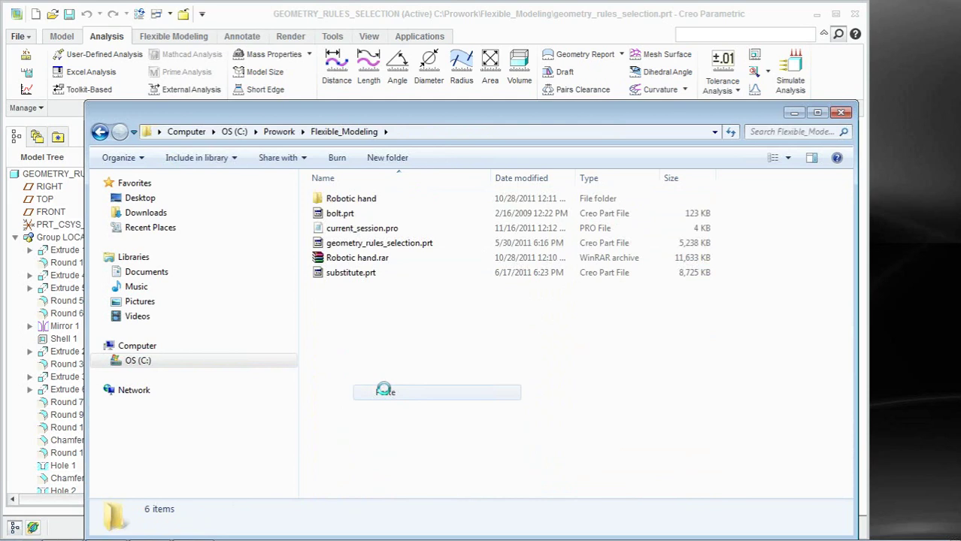
pyautogui.click(843, 113)
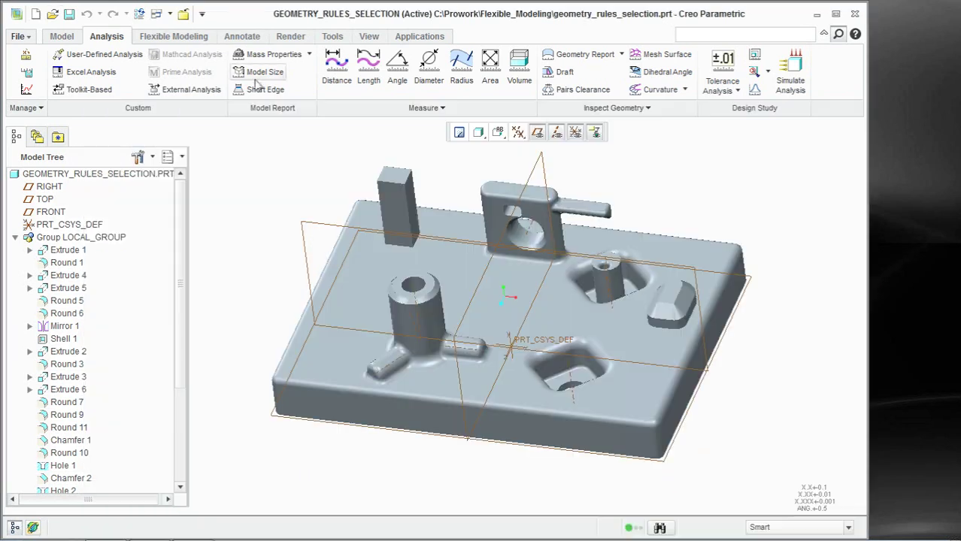
# Step: Open move.stp from Flexible_Modeling with the file type set to All Files, importing it as a part named move with Automatic import type
pyautogui.click(52, 14)
pyautogui.click(633, 412)
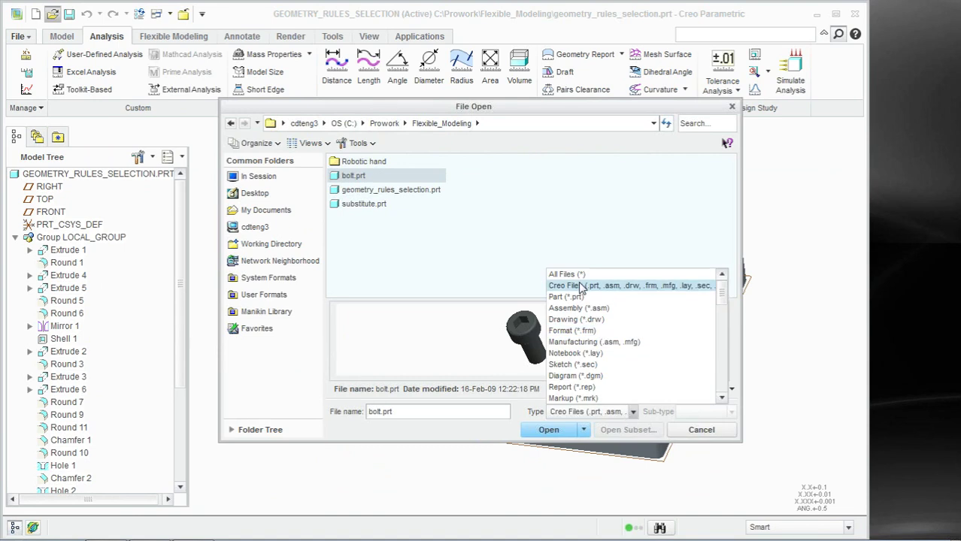
pyautogui.click(567, 275)
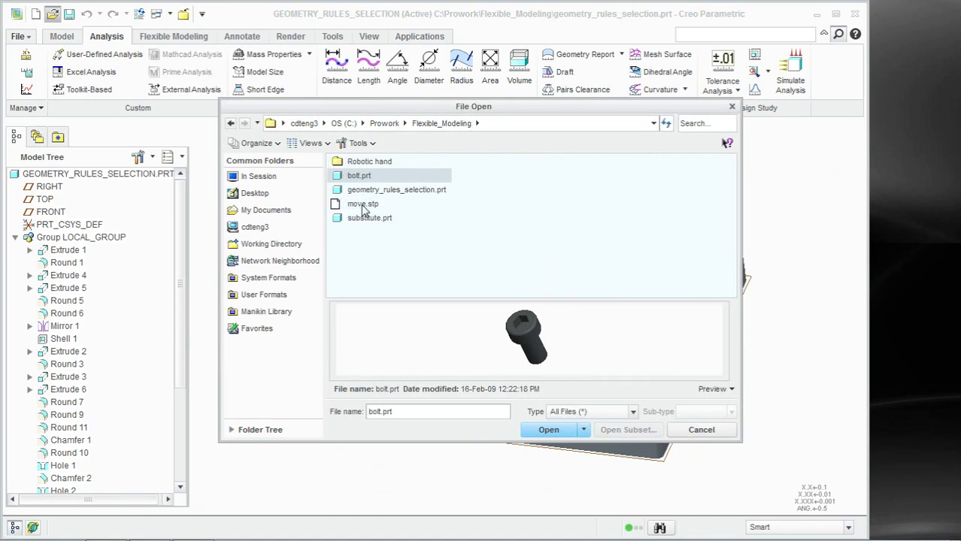
pyautogui.doubleClick(363, 205)
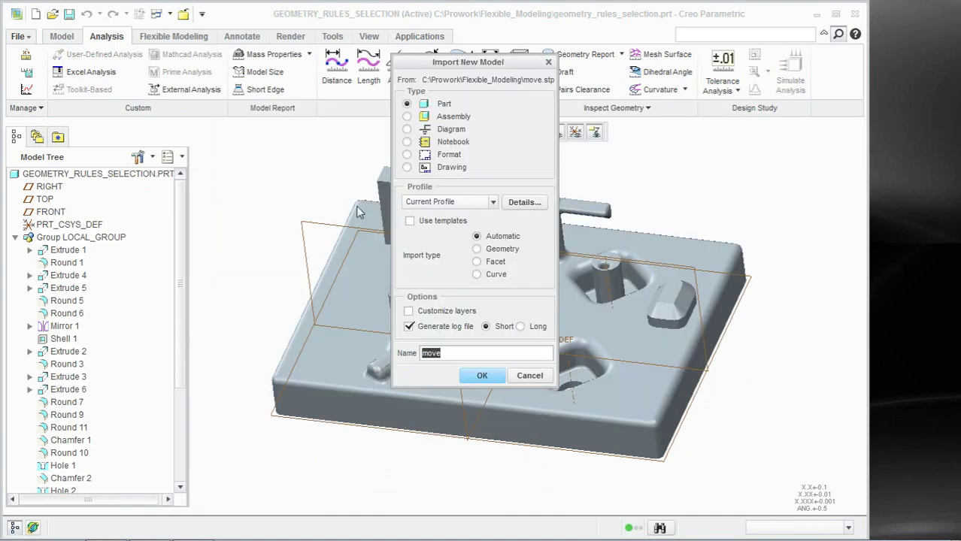
pyautogui.click(492, 380)
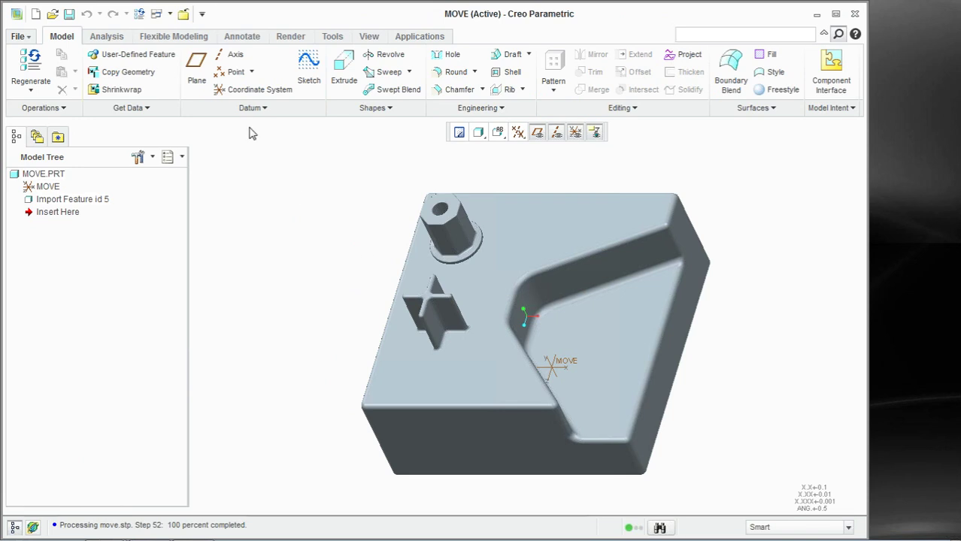
# Step: Compare the model trees of MOVE.PRT and GEOMETRY_RULES_SELECTION.PRT by alternating between them, ending on GEOMETRY_RULES_SELECTION.PRT
pyautogui.click(170, 15)
pyautogui.click(188, 37)
pyautogui.click(171, 15)
pyautogui.click(194, 47)
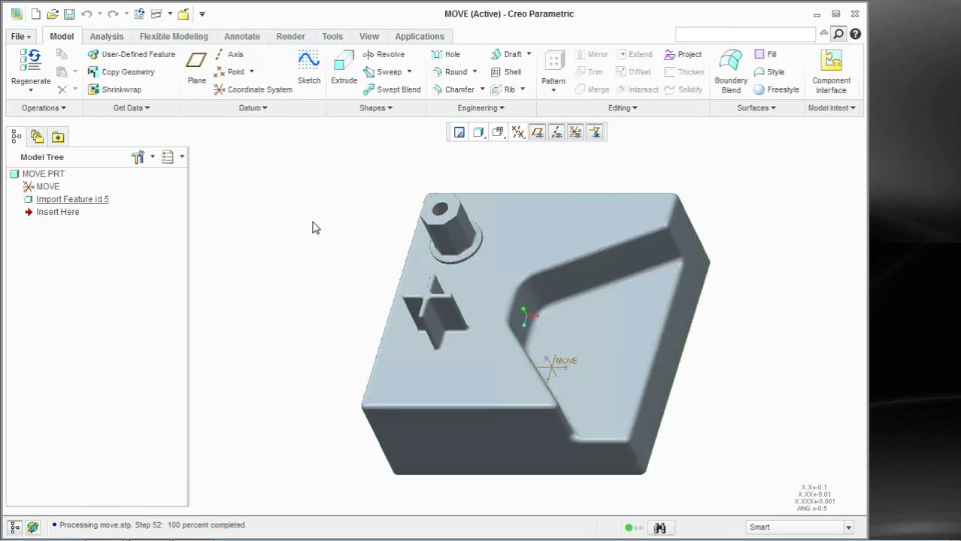
pyautogui.click(171, 14)
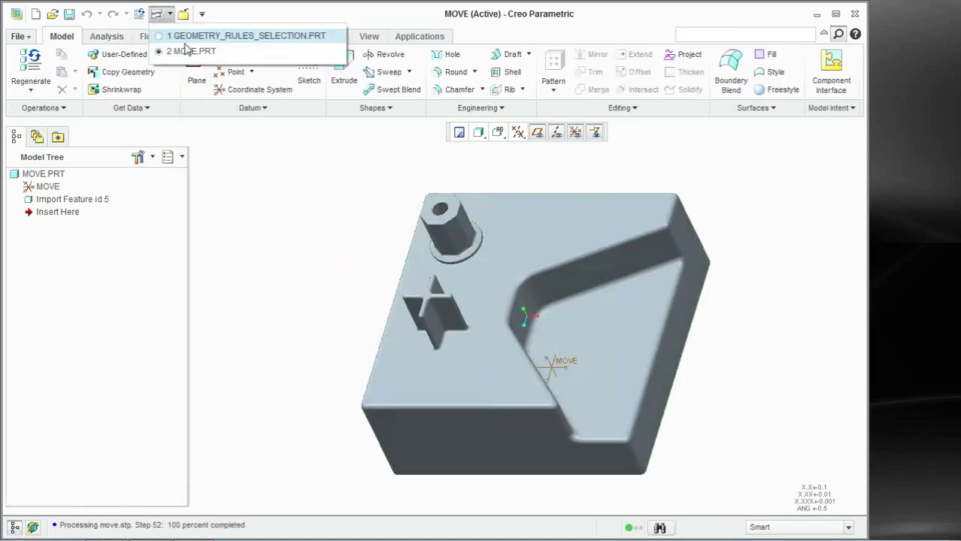
pyautogui.click(188, 36)
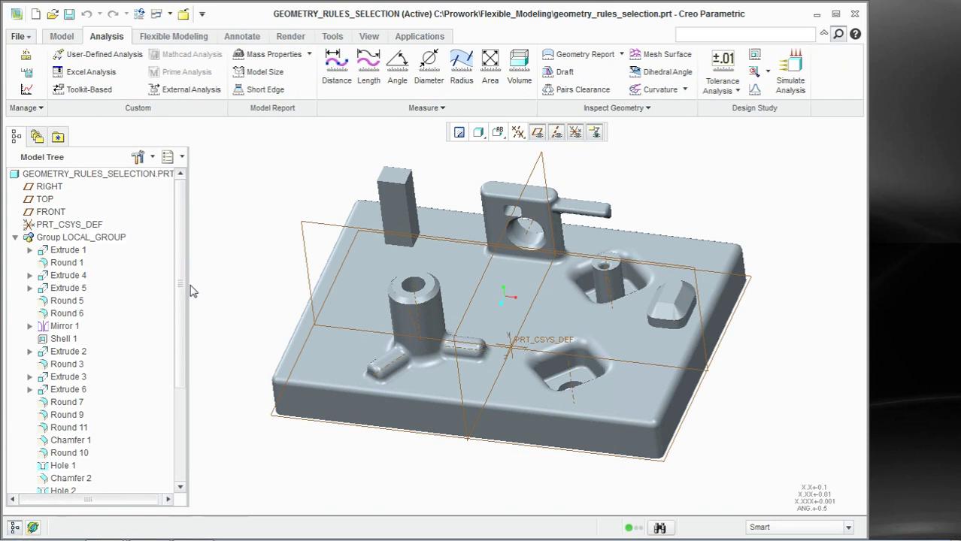
# Step: In Flexible Modeling, select the whole rectangular post from its front face with Boss shape selection, and clear the selection
pyautogui.click(166, 37)
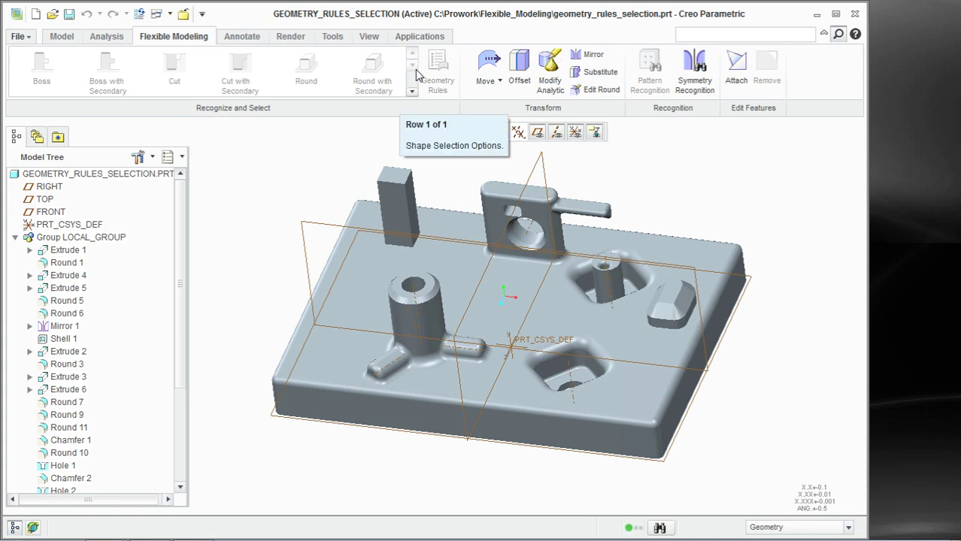
pyautogui.click(403, 224)
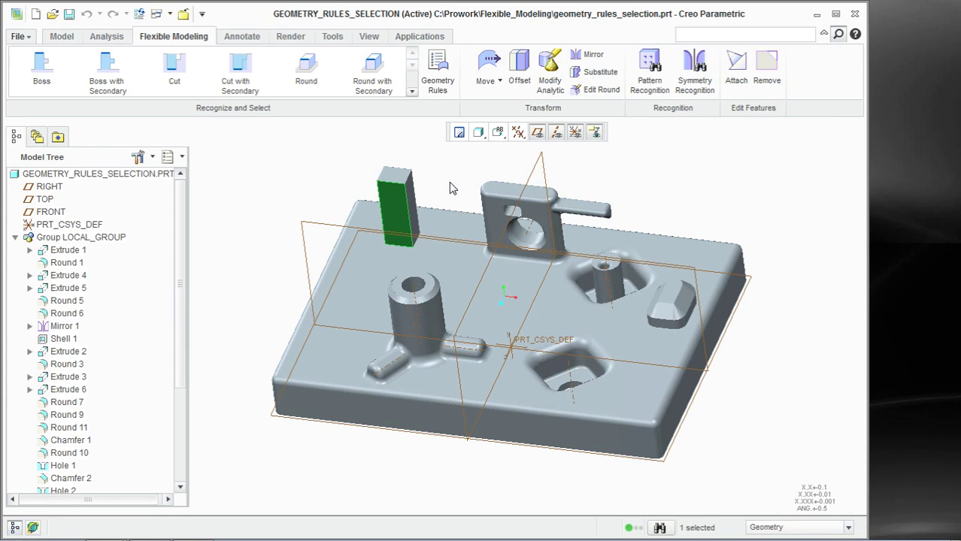
pyautogui.scroll(-2, 452, 180)
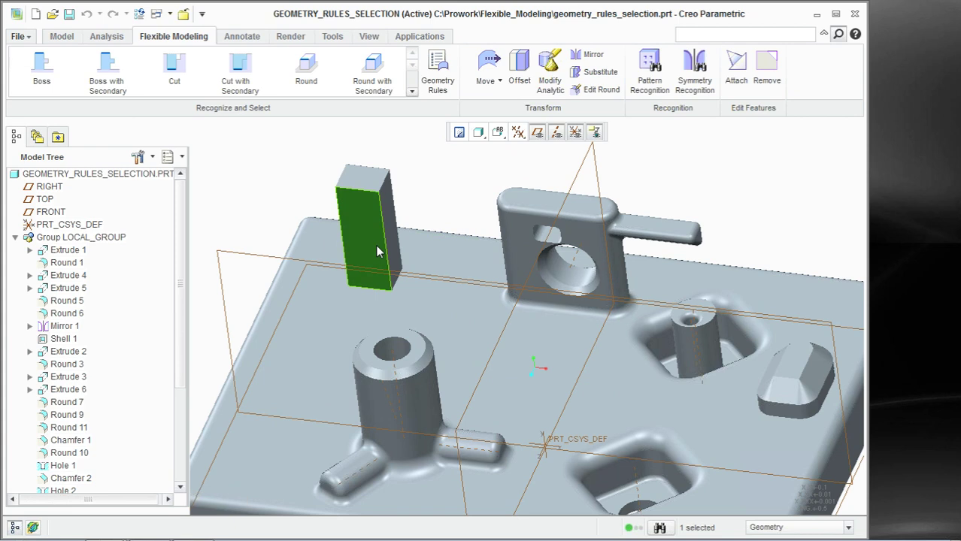
pyautogui.click(30, 69)
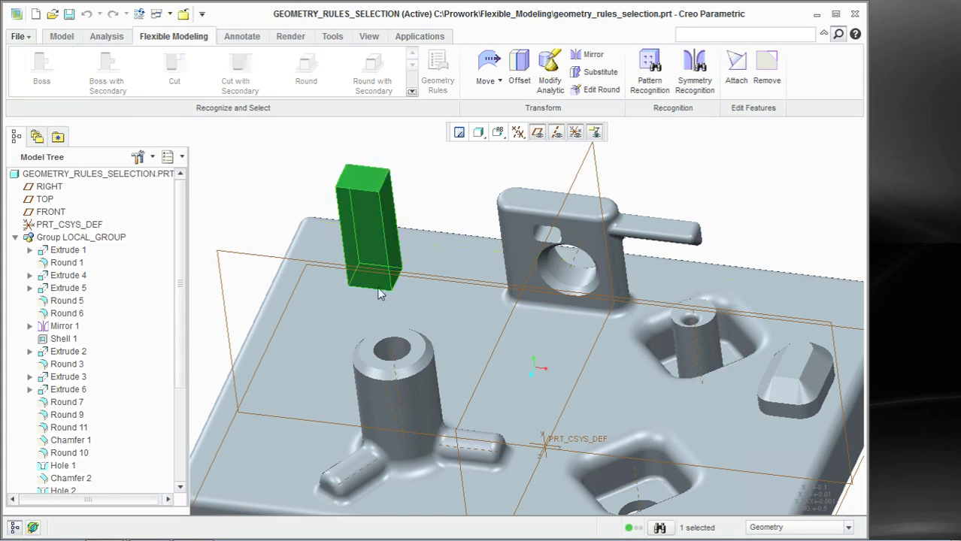
pyautogui.moveTo(382, 294)
pyautogui.mouseDown(button='middle')
pyautogui.moveTo(419, 350)
pyautogui.moveTo(404, 312)
pyautogui.moveTo(375, 285)
pyautogui.mouseUp(button='middle')
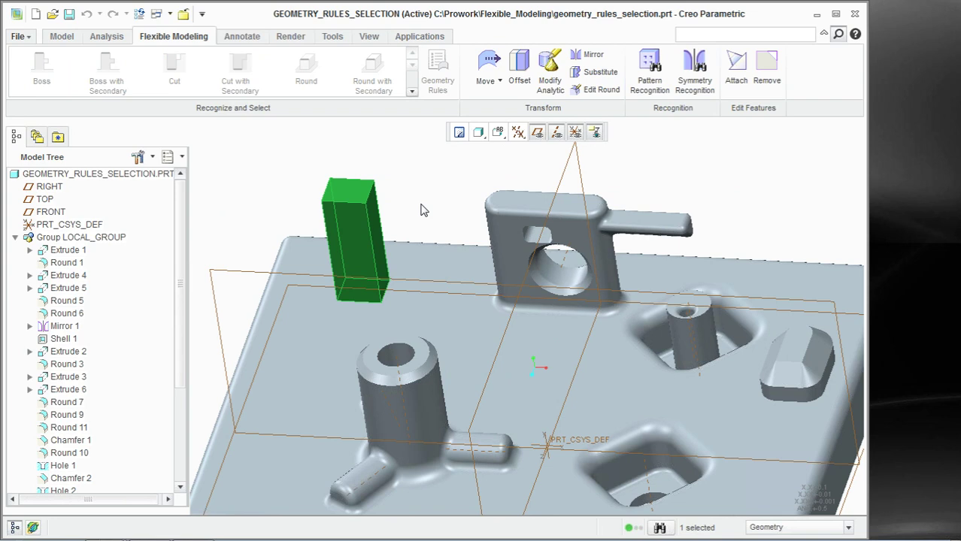
pyautogui.click(457, 194)
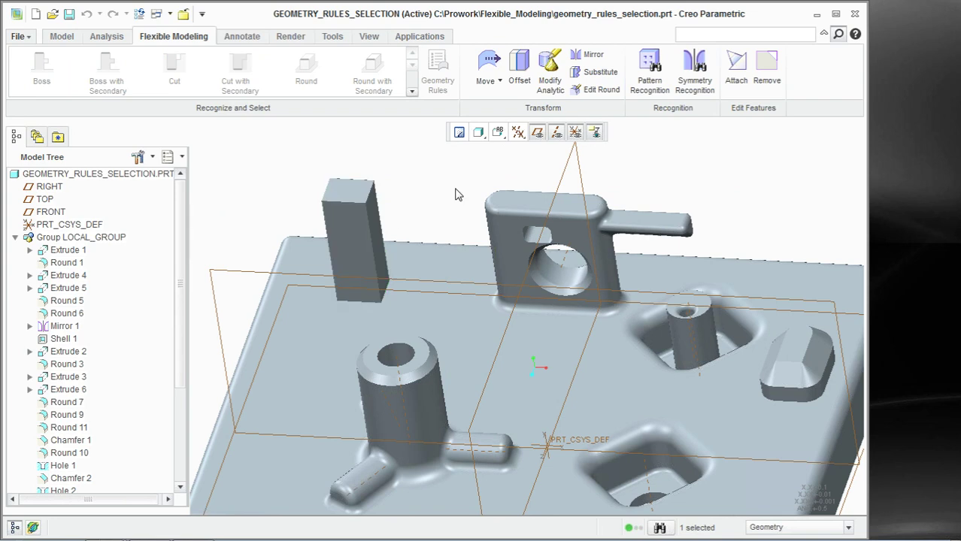
# Step: Select the upright bracket's main body from its front face with Boss shape selection, leaving out its attached arm
pyautogui.click(515, 241)
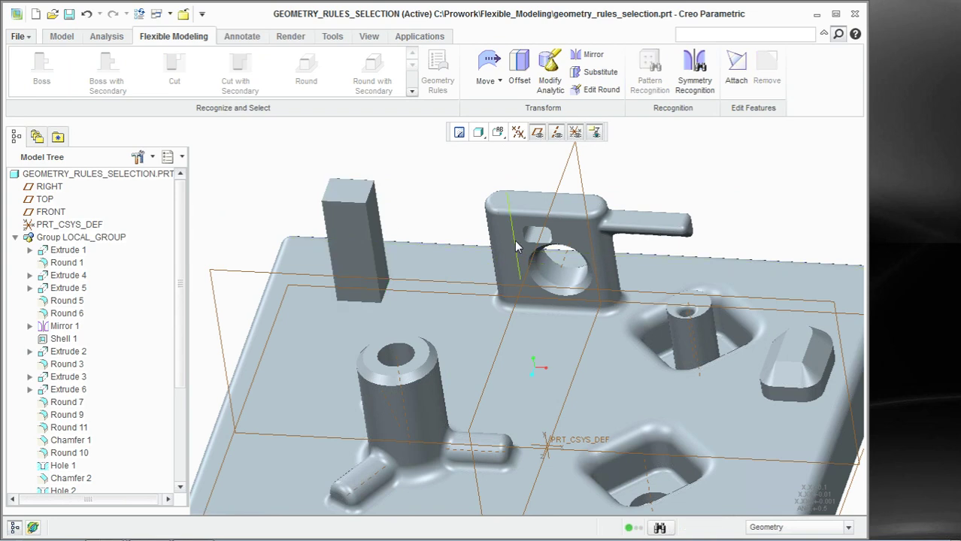
pyautogui.scroll(-5, 516, 239)
pyautogui.scroll(5, 527, 221)
pyautogui.click(610, 288)
pyautogui.scroll(-2, 582, 294)
pyautogui.moveTo(581, 294); pyautogui.dragTo(578, 269, button='middle')
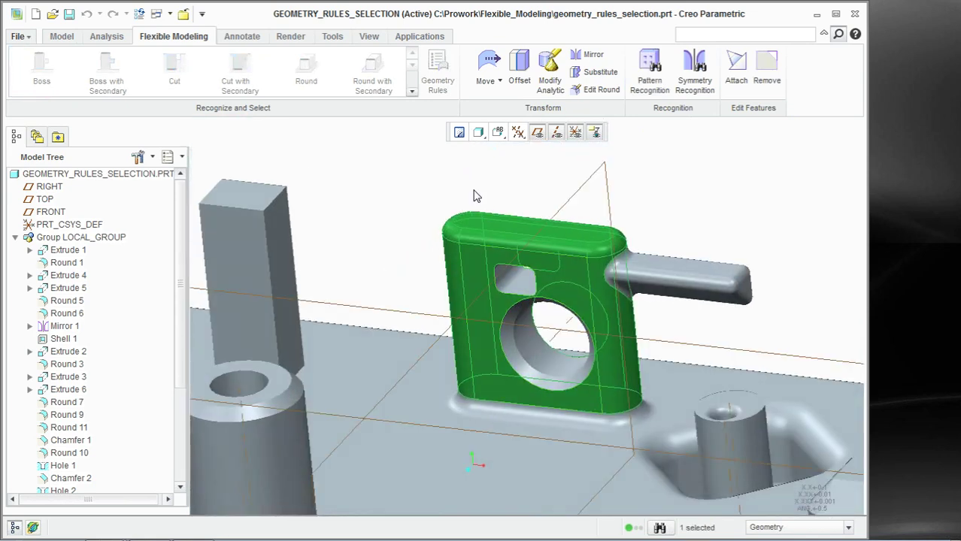
# Step: Select the upright bracket with its arm and openings from its front face using Boss with Secondary, and clear the selection
pyautogui.click(481, 282)
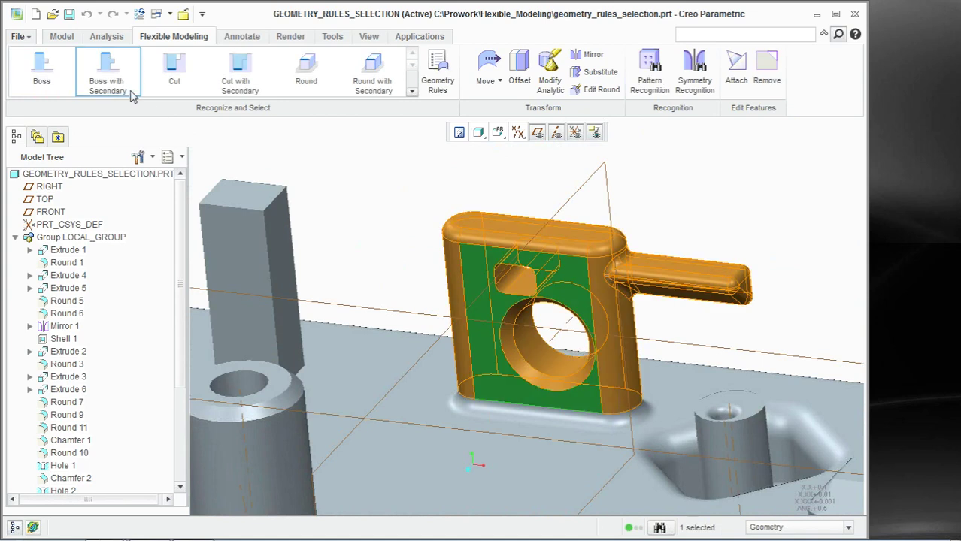
pyautogui.click(112, 82)
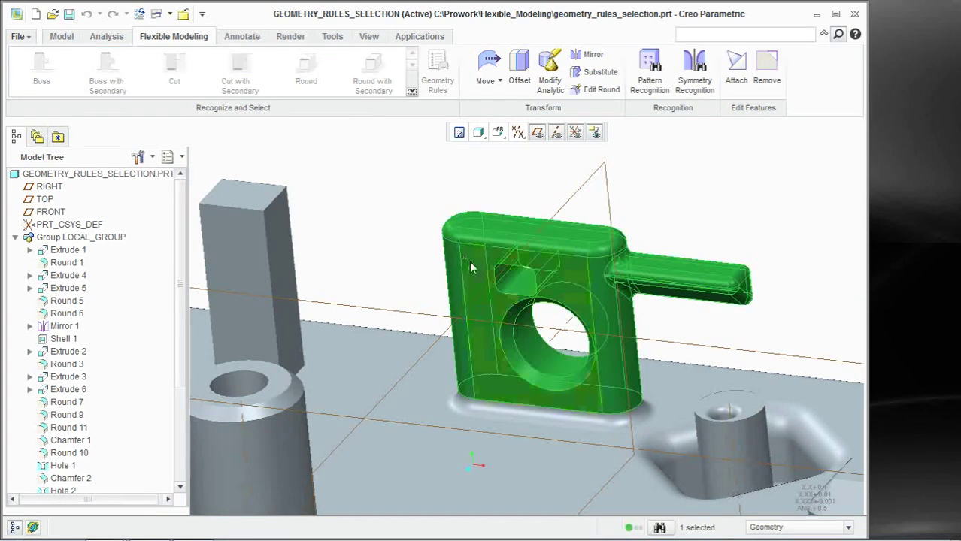
pyautogui.moveTo(469, 261)
pyautogui.mouseDown(button='middle')
pyautogui.moveTo(482, 271)
pyautogui.moveTo(472, 275)
pyautogui.mouseUp(button='middle')
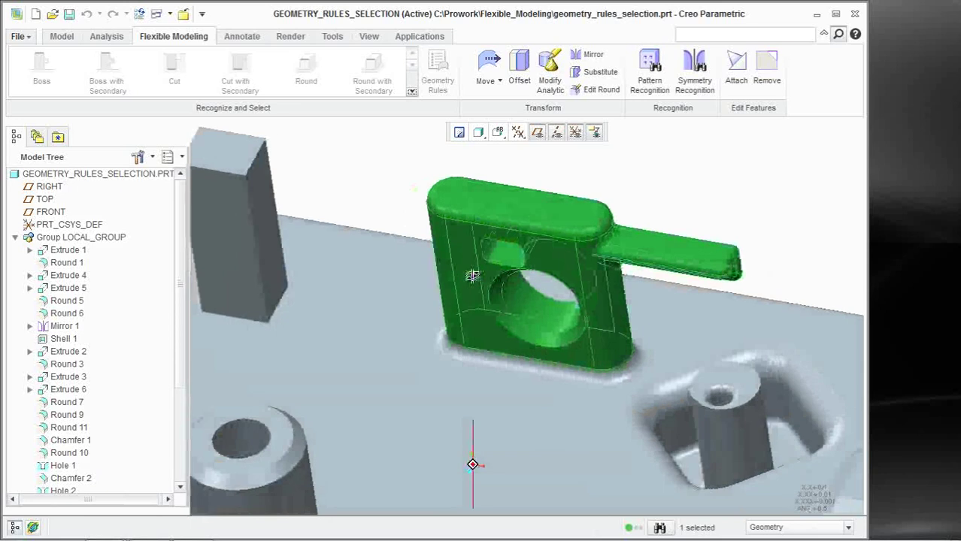
pyautogui.scroll(3, 472, 275)
pyautogui.moveTo(532, 272); pyautogui.dragTo(534, 284, button='middle')
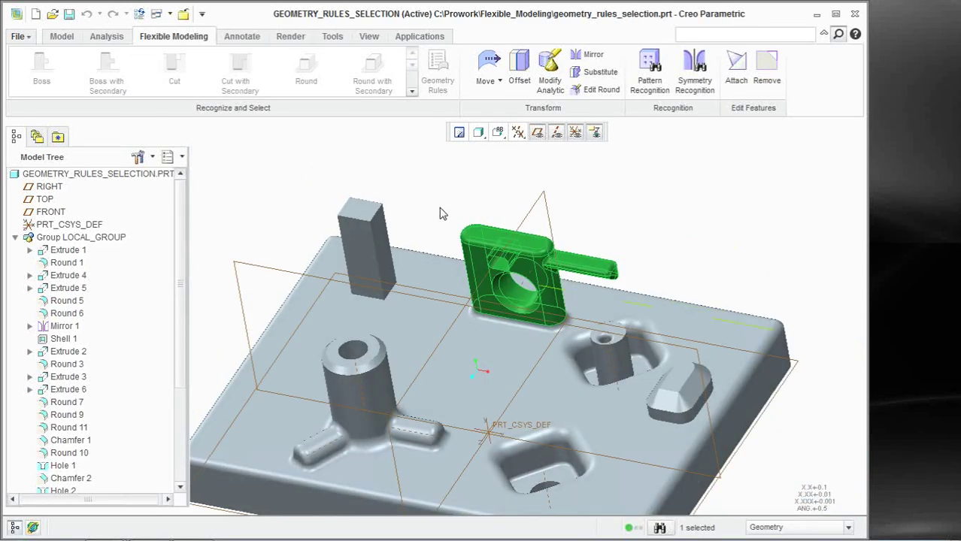
pyautogui.click(458, 217)
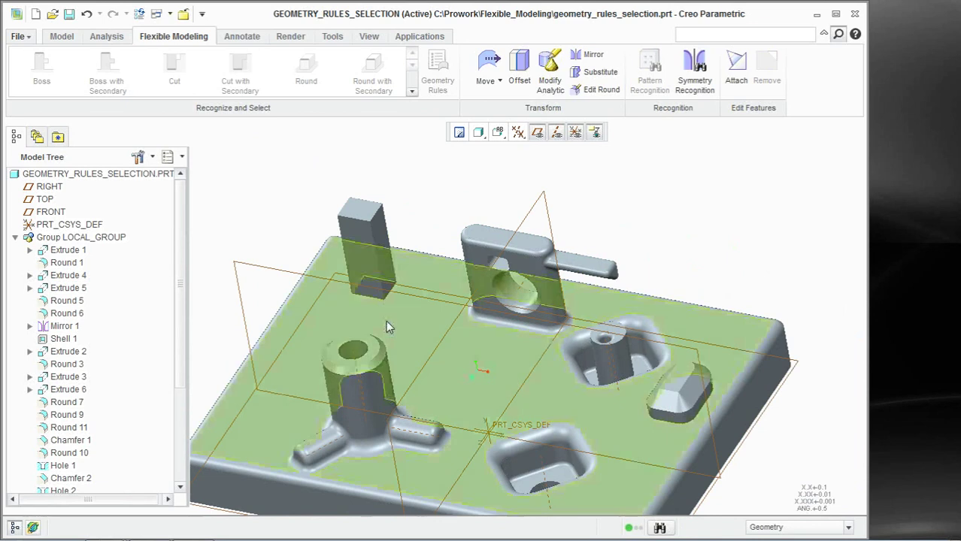
# Step: Select the pocket with the hole in its floor from an inner side wall using Cut with Secondary
pyautogui.scroll(2, 507, 425)
pyautogui.scroll(-3, 510, 436)
pyautogui.scroll(-2, 509, 436)
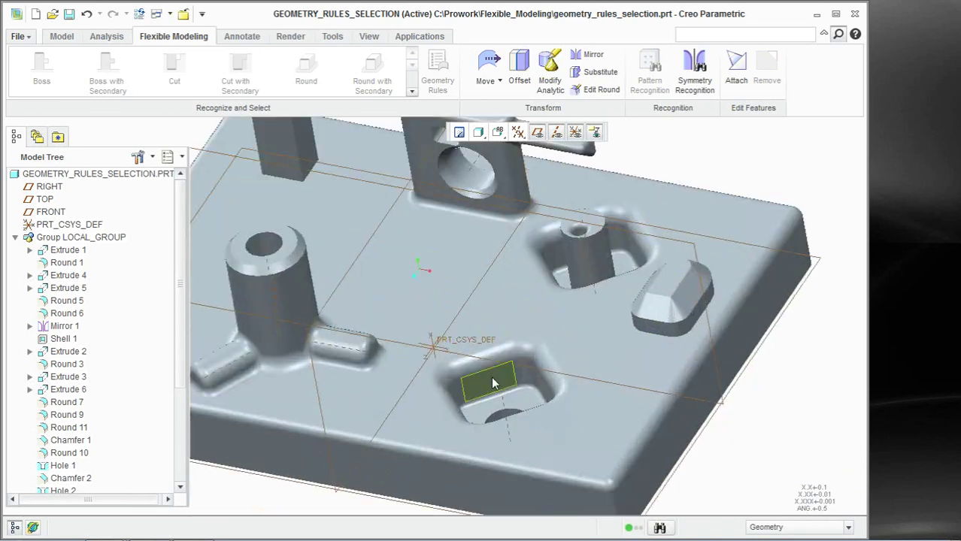
pyautogui.click(505, 417)
pyautogui.moveTo(553, 344)
pyautogui.mouseDown(button='middle')
pyautogui.moveTo(552, 379)
pyautogui.moveTo(541, 349)
pyautogui.mouseUp(button='middle')
pyautogui.scroll(1, 533, 369)
pyautogui.click(505, 384)
pyautogui.scroll(-3, 506, 380)
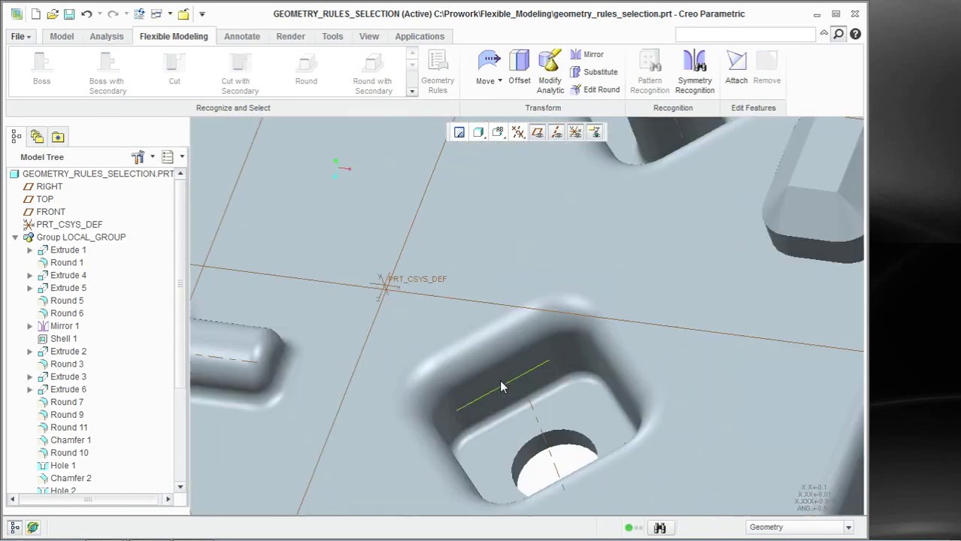
pyautogui.click(506, 378)
pyautogui.click(248, 87)
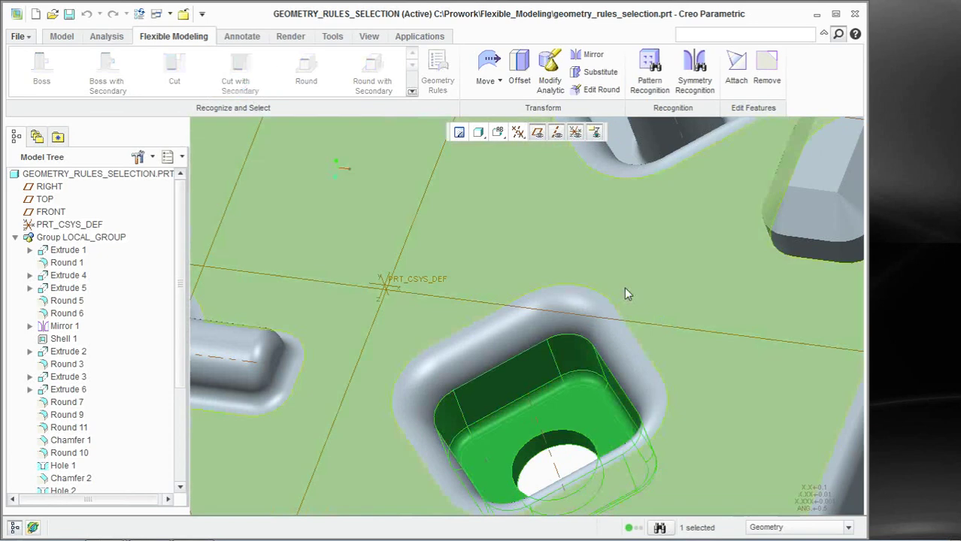
# Step: Inspect the selected pocket from the part's underside, clear the selection and restore the default orientation
pyautogui.scroll(4, 622, 288)
pyautogui.moveTo(623, 288); pyautogui.dragTo(764, 209, button='middle')
pyautogui.click(768, 198)
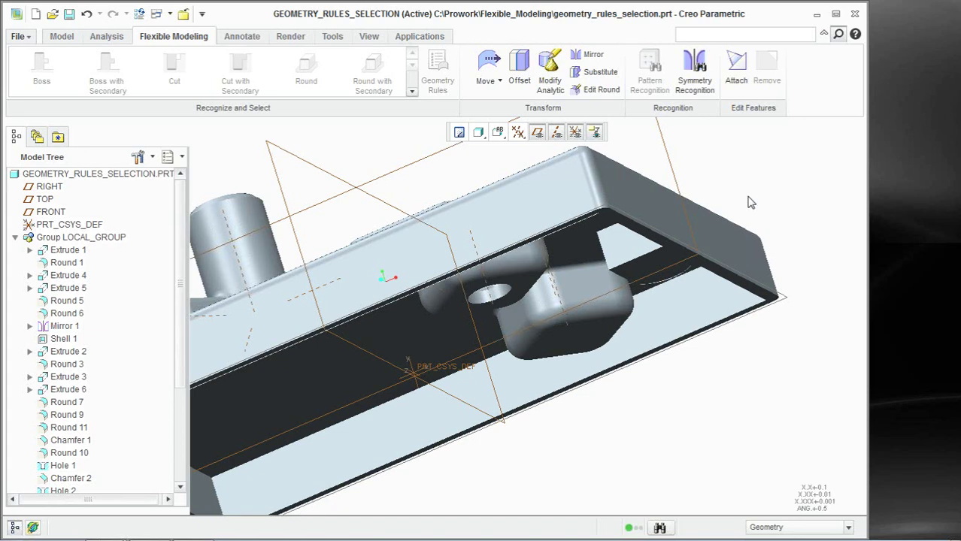
pyautogui.moveTo(751, 204); pyautogui.dragTo(748, 205, button='middle')
pyautogui.moveTo(747, 218); pyautogui.dragTo(519, 249, button='middle')
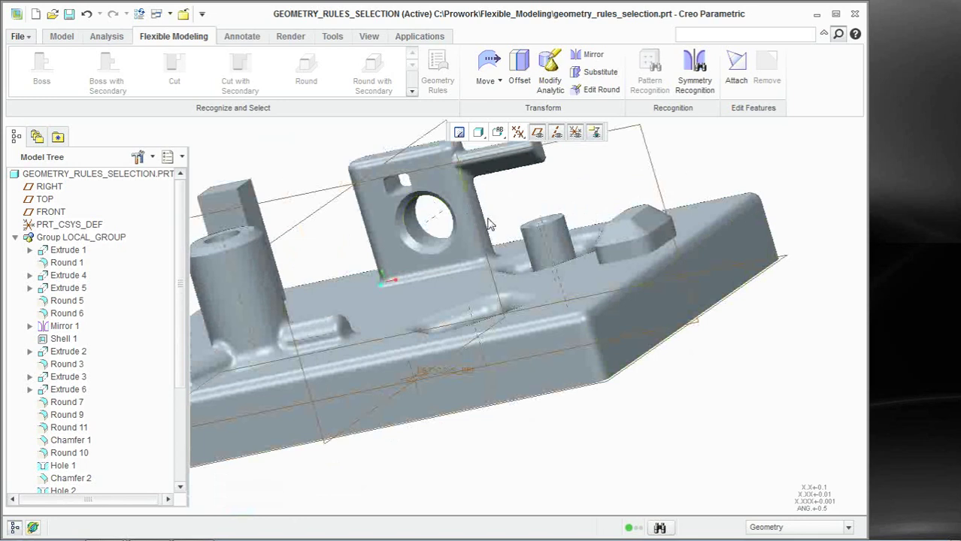
pyautogui.hotkey('ctrl', 'd')
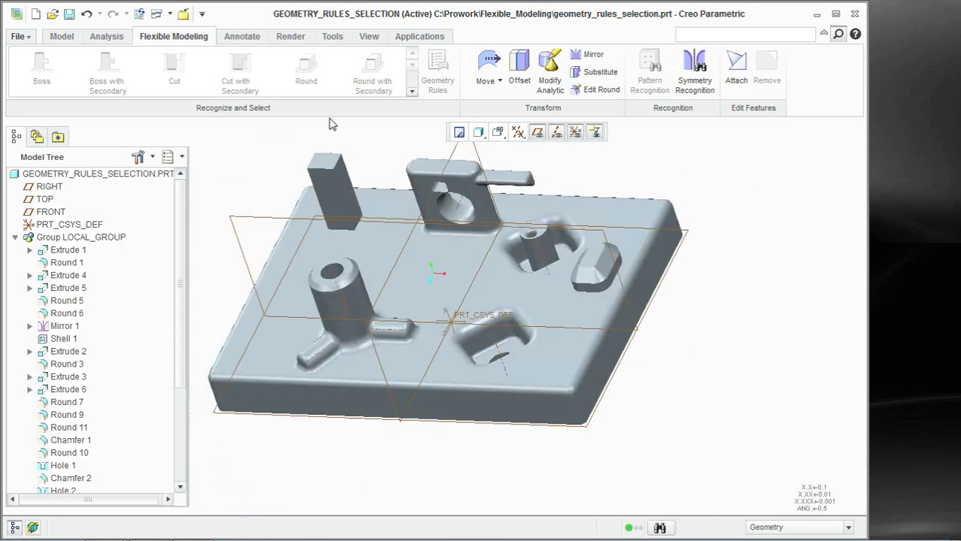
# Step: Switch to MOVE.PRT and select the octagonal boss with its hole and round base flange using Boss with Secondary
pyautogui.click(163, 14)
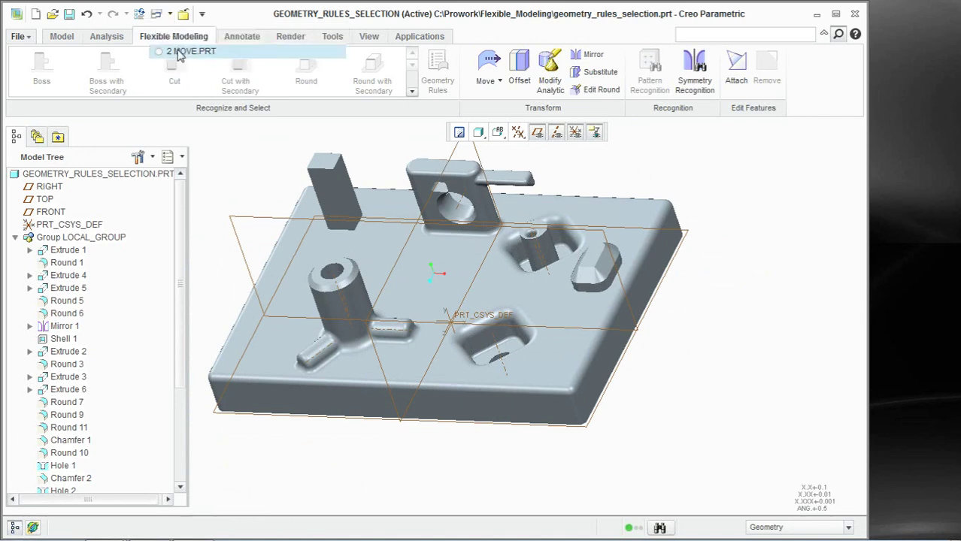
pyautogui.click(188, 51)
pyautogui.scroll(2, 481, 308)
pyautogui.scroll(1, 503, 322)
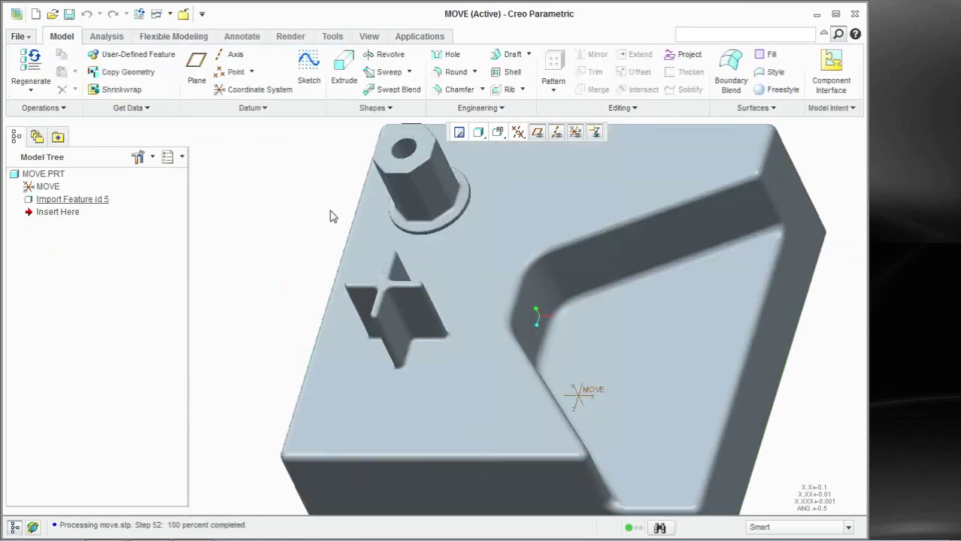
pyautogui.scroll(5, 431, 194)
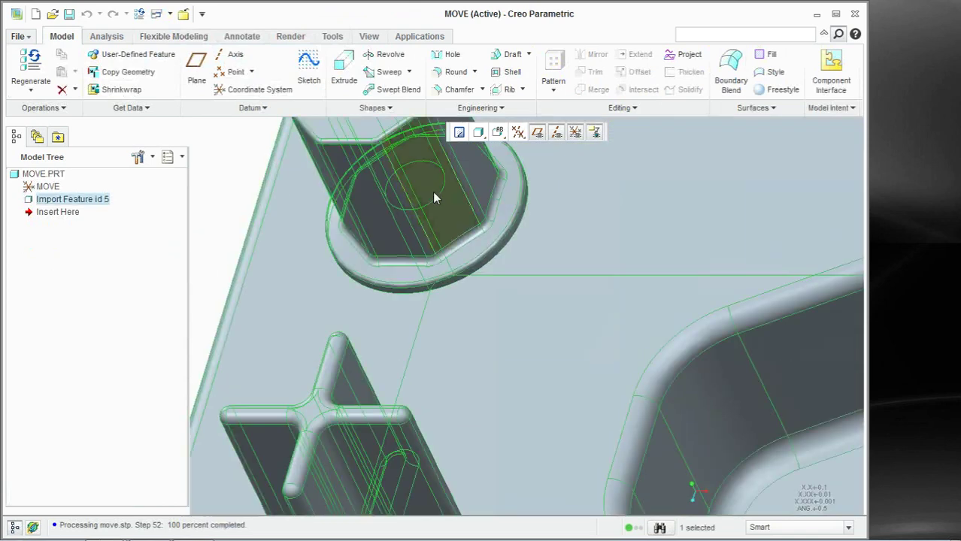
pyautogui.click(462, 202)
pyautogui.click(197, 36)
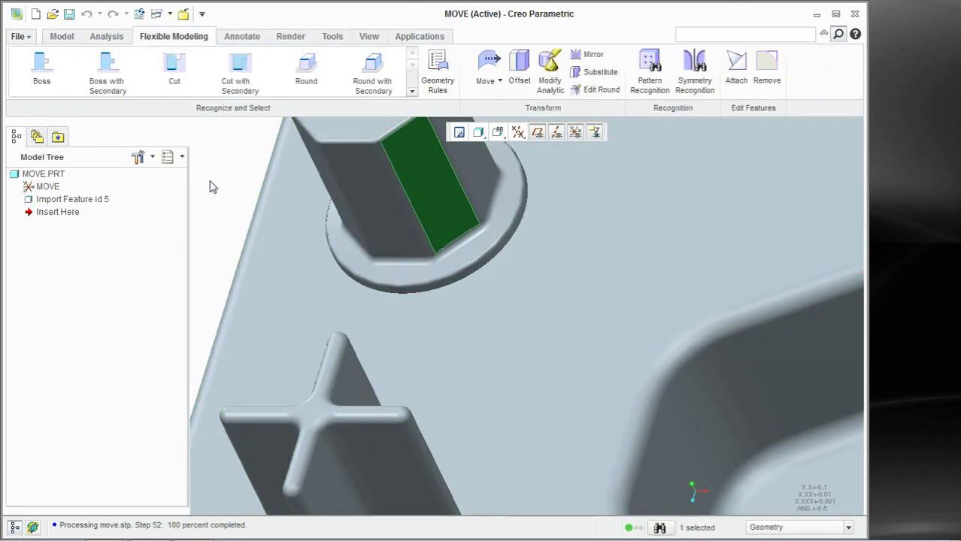
pyautogui.click(106, 84)
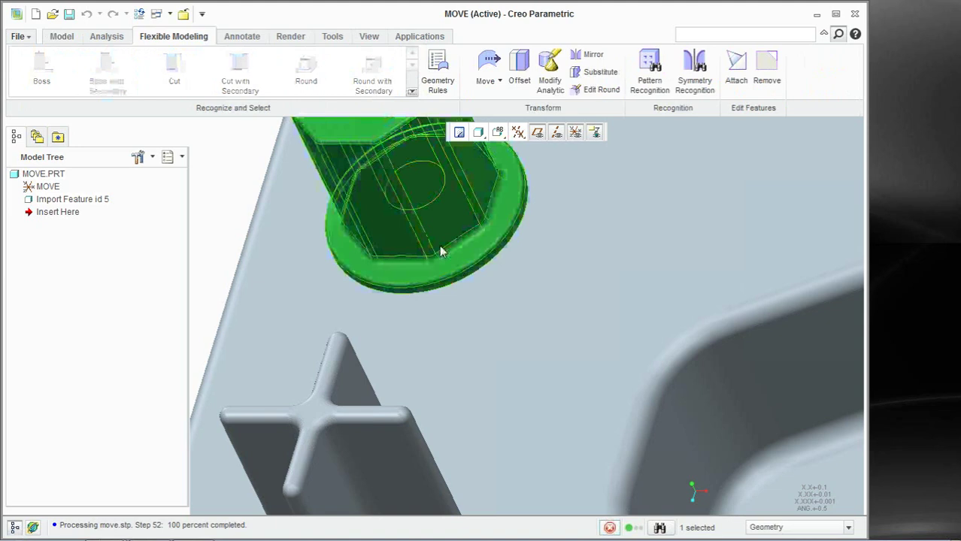
# Step: Shift the selected octagonal boss across the top face toward the large pocket with Move using Dragger
pyautogui.scroll(-1, 440, 250)
pyautogui.scroll(-4, 440, 250)
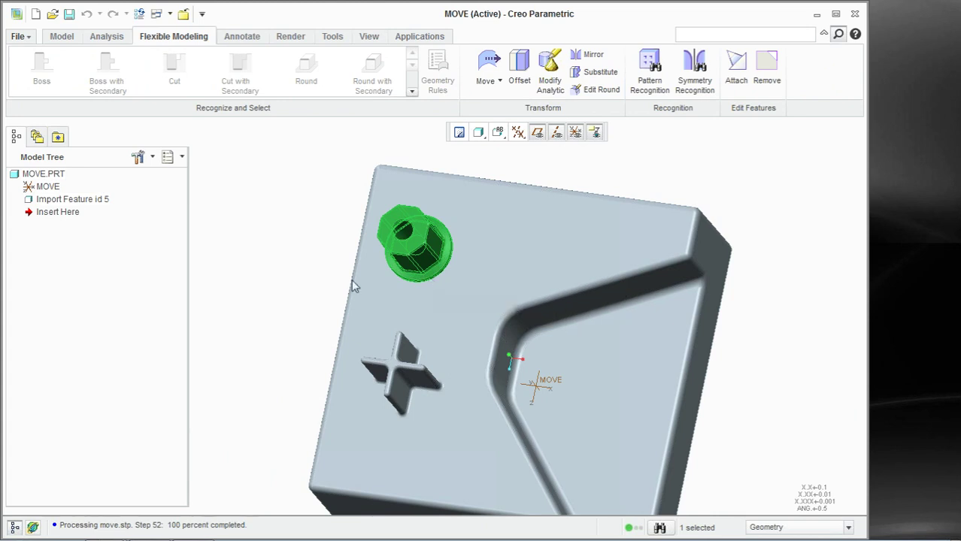
pyautogui.keyDown('ctrl'); pyautogui.click(397, 308); pyautogui.keyUp('ctrl')
pyautogui.moveTo(397, 308); pyautogui.dragTo(375, 259, button='middle')
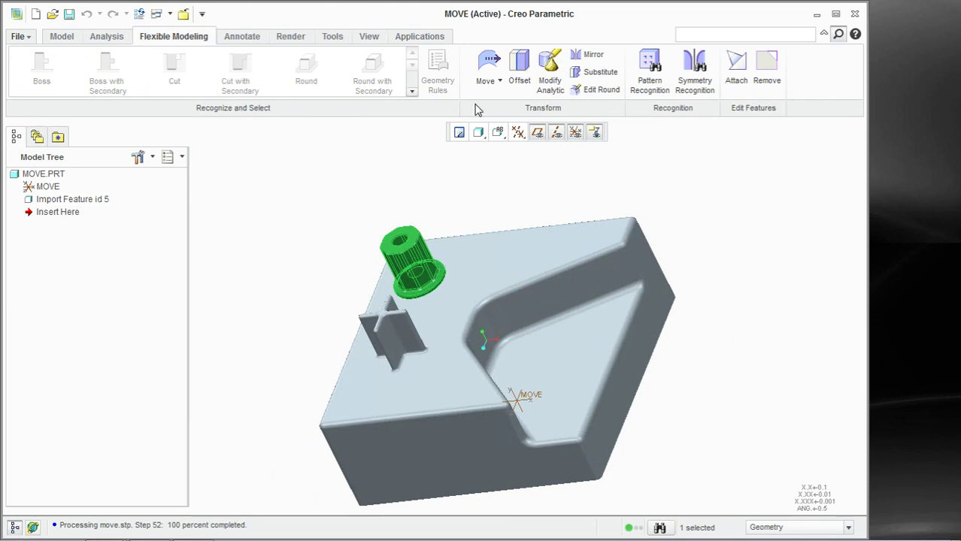
pyautogui.click(490, 83)
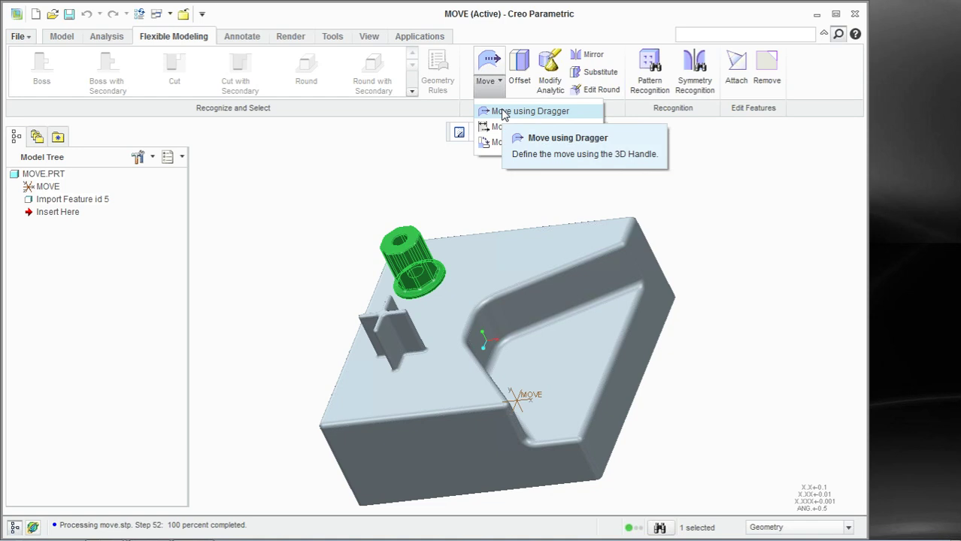
pyautogui.click(503, 113)
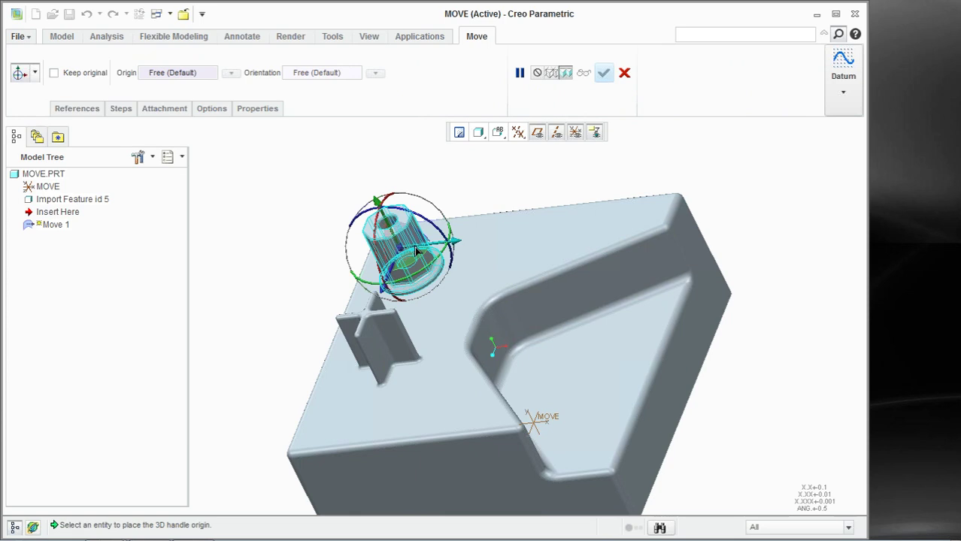
pyautogui.moveTo(448, 255); pyautogui.dragTo(490, 260)
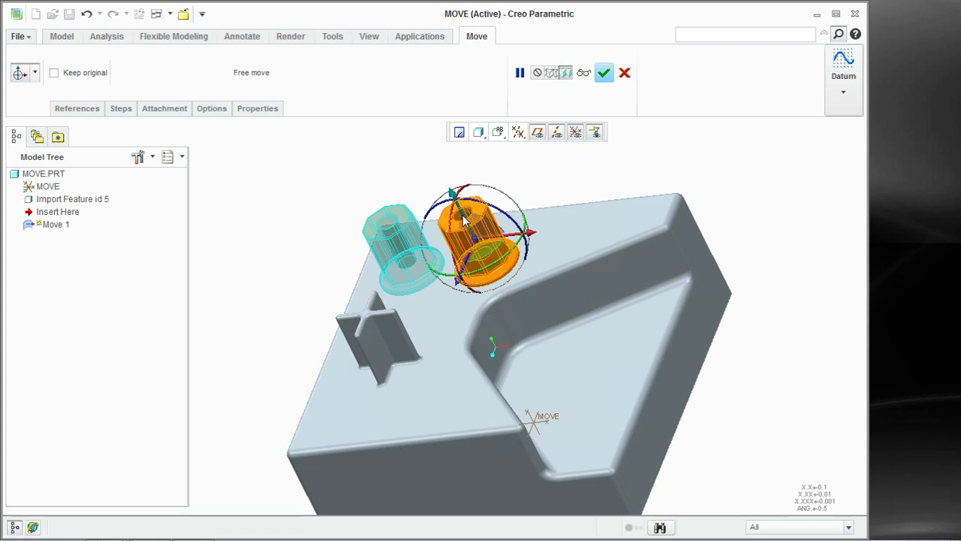
# Step: Raise the octagonal boss along its axis to make its base flange taller, accept the move and clear the selection
pyautogui.moveTo(450, 193); pyautogui.dragTo(446, 183)
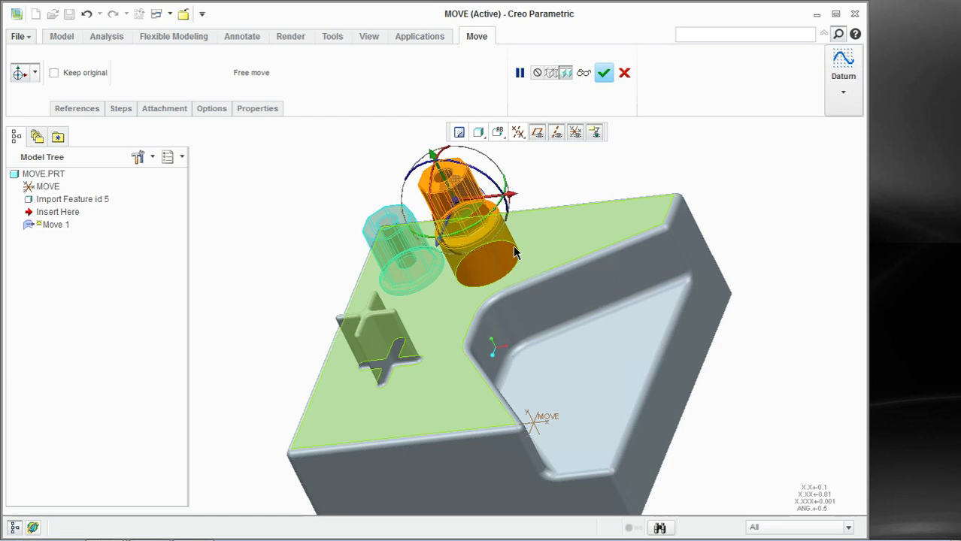
pyautogui.moveTo(442, 177); pyautogui.dragTo(463, 219)
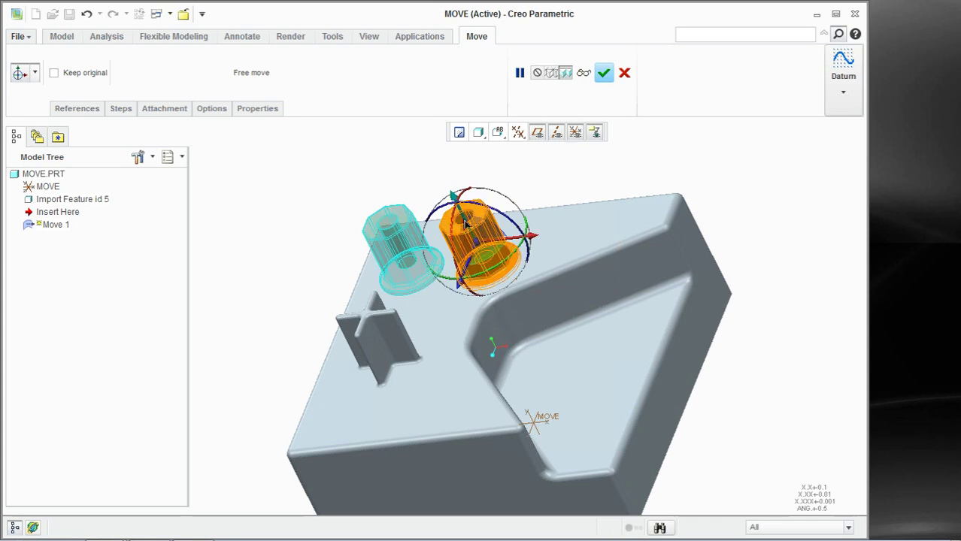
pyautogui.moveTo(458, 207); pyautogui.dragTo(449, 184)
pyautogui.click(604, 73)
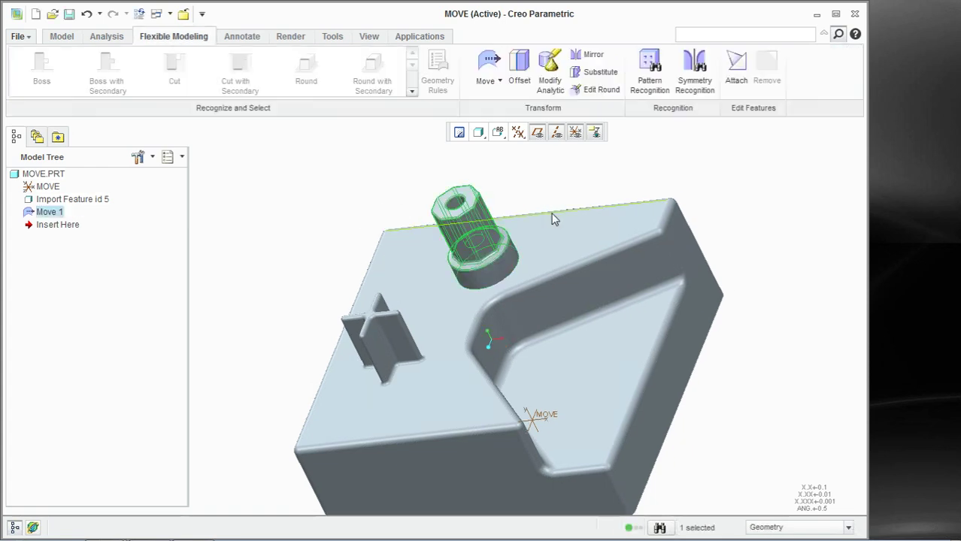
pyautogui.click(318, 279)
pyautogui.moveTo(439, 288)
pyautogui.mouseDown(button='middle')
pyautogui.moveTo(461, 306)
pyautogui.moveTo(466, 277)
pyautogui.moveTo(451, 275)
pyautogui.mouseUp(button='middle')
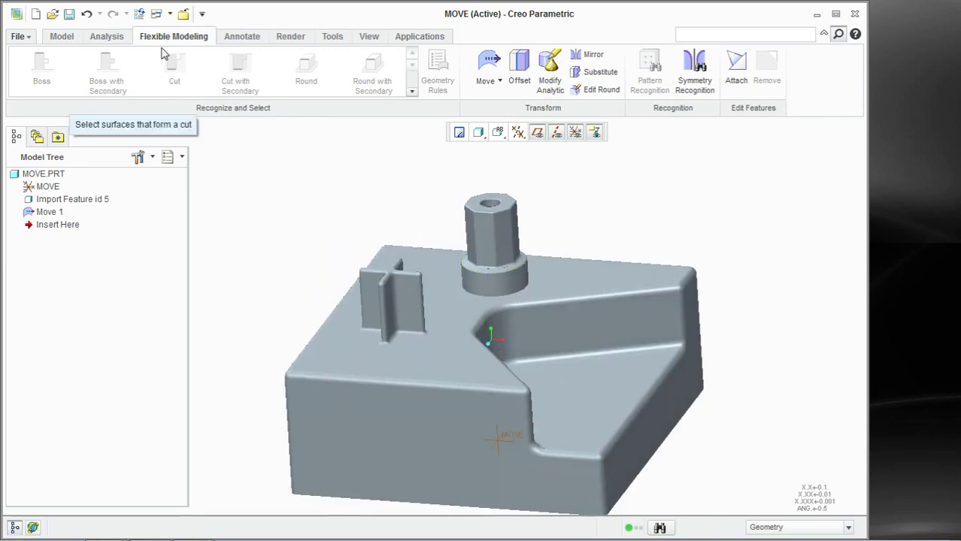
# Step: Switch to GEOMETRY_RULES_SELECTION.PRT and select the rectangular block at the plate's back corner using Boss
pyautogui.click(162, 13)
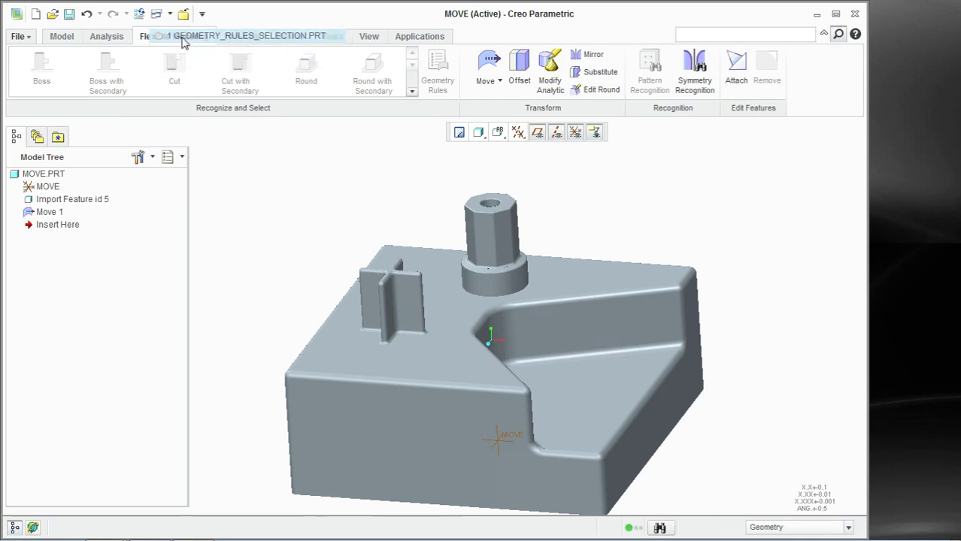
pyautogui.click(183, 36)
pyautogui.scroll(3, 430, 269)
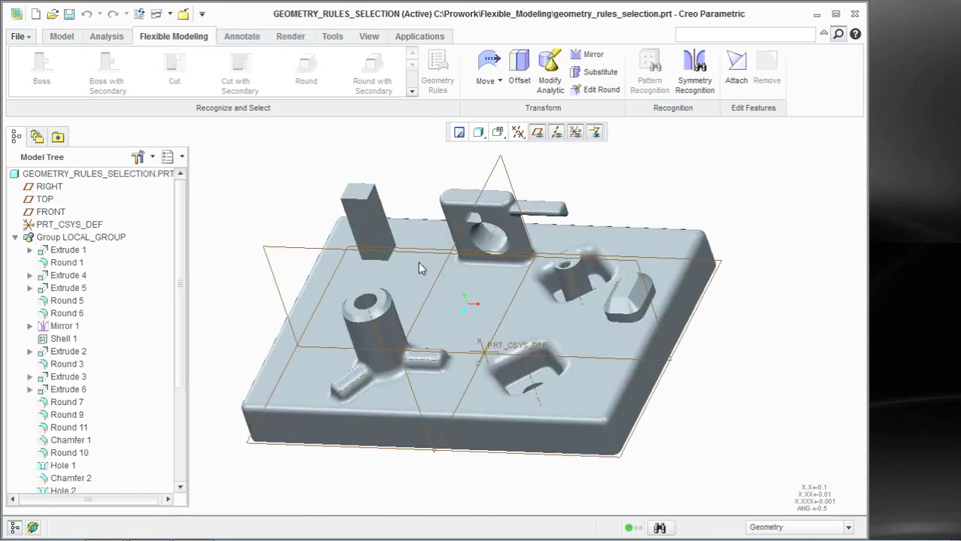
pyautogui.scroll(2, 390, 260)
pyautogui.click(380, 245)
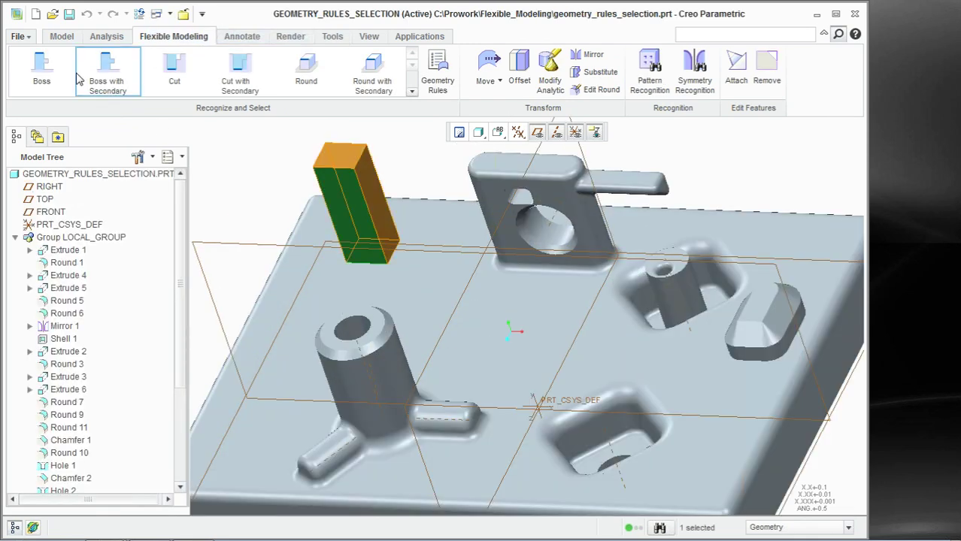
# Step: Move the rectangular block freely forward toward the large cylindrical boss and accept the move
pyautogui.click(489, 66)
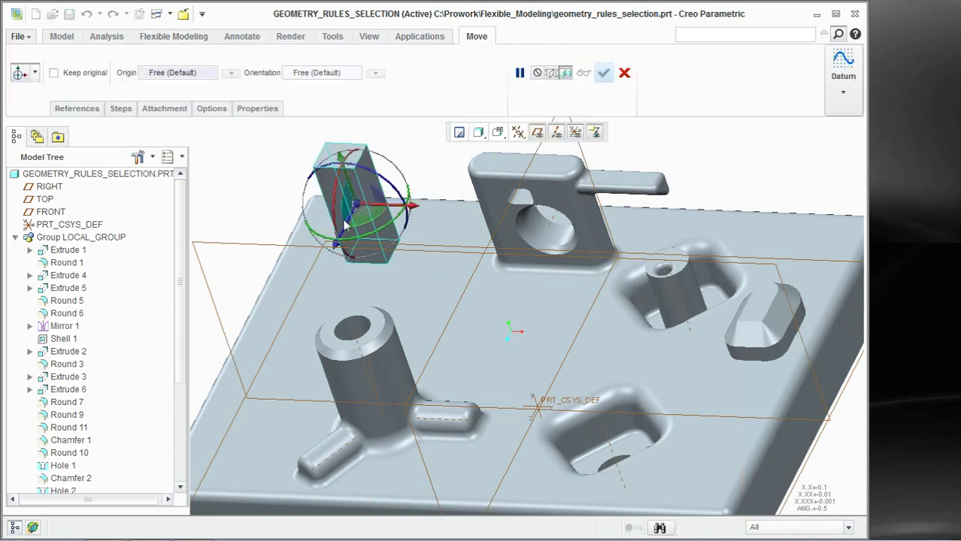
pyautogui.moveTo(346, 238); pyautogui.dragTo(320, 269)
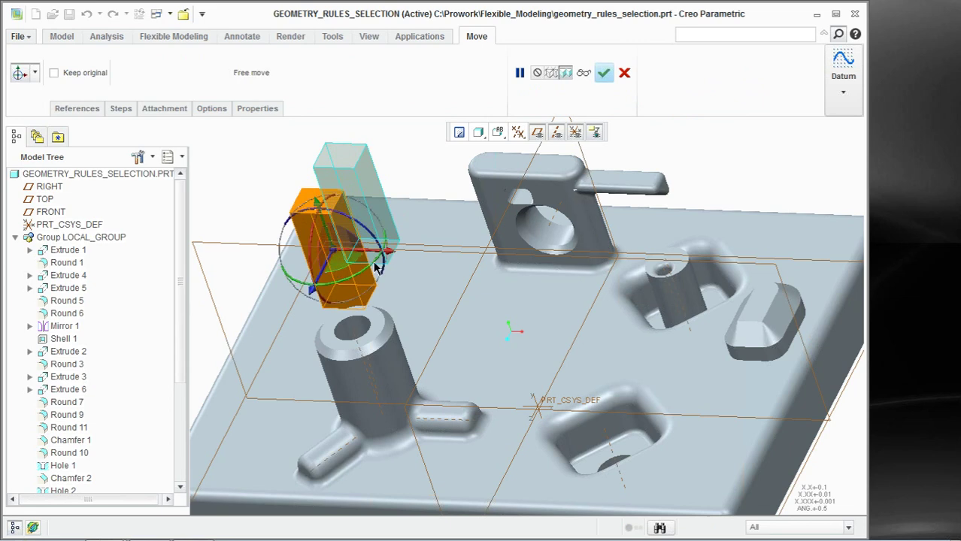
pyautogui.click(604, 73)
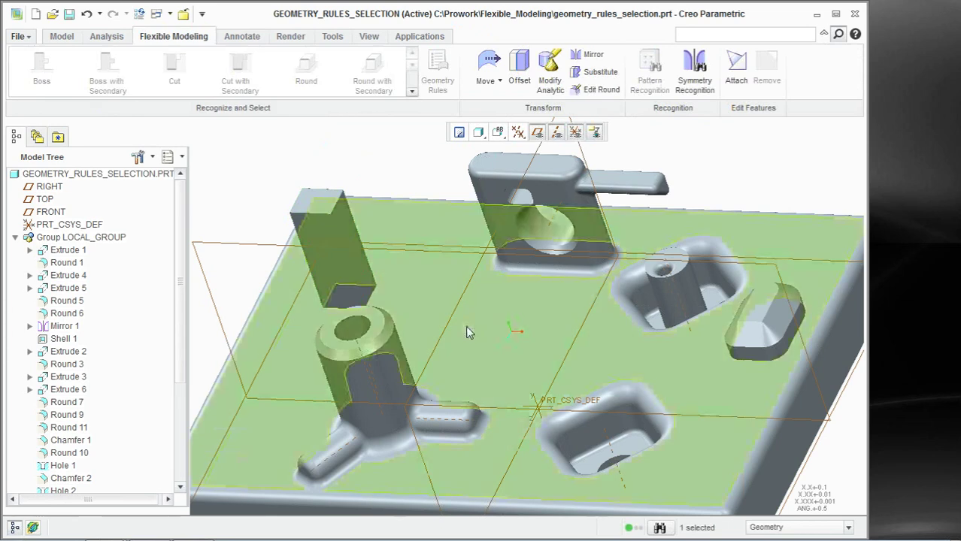
# Step: Examine the moved rectangular block and its Move 1 entry at the end of the model tree, and clear the selection
pyautogui.scroll(3, 465, 336)
pyautogui.moveTo(464, 337); pyautogui.dragTo(455, 408, button='middle')
pyautogui.scroll(-3, 456, 408)
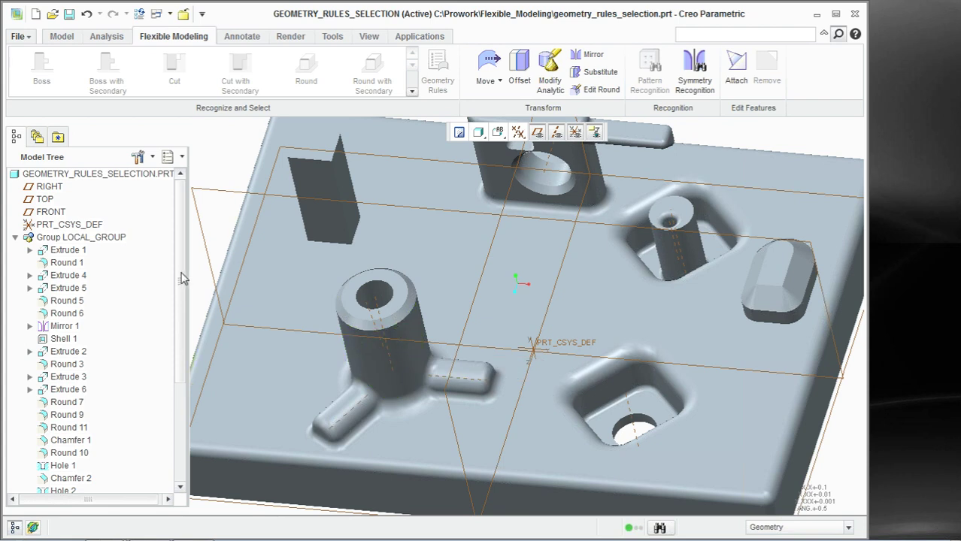
pyautogui.scroll(-4, 182, 278)
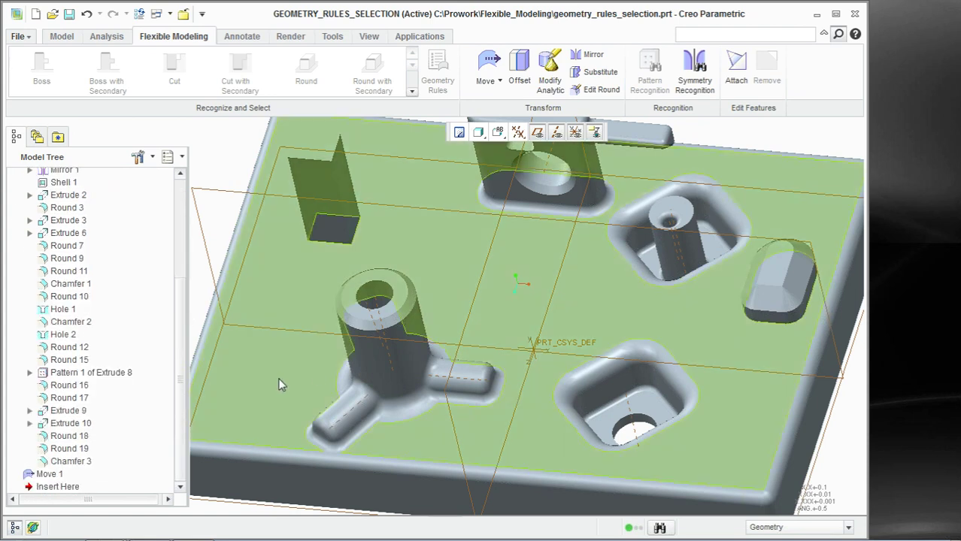
pyautogui.click(42, 476)
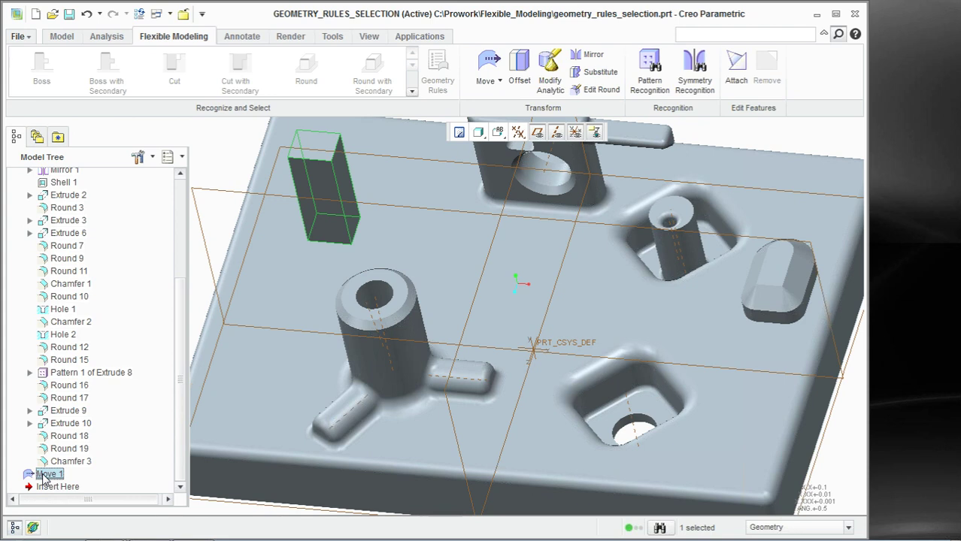
pyautogui.click(239, 148)
pyautogui.scroll(3, 338, 258)
pyautogui.scroll(-1, 564, 327)
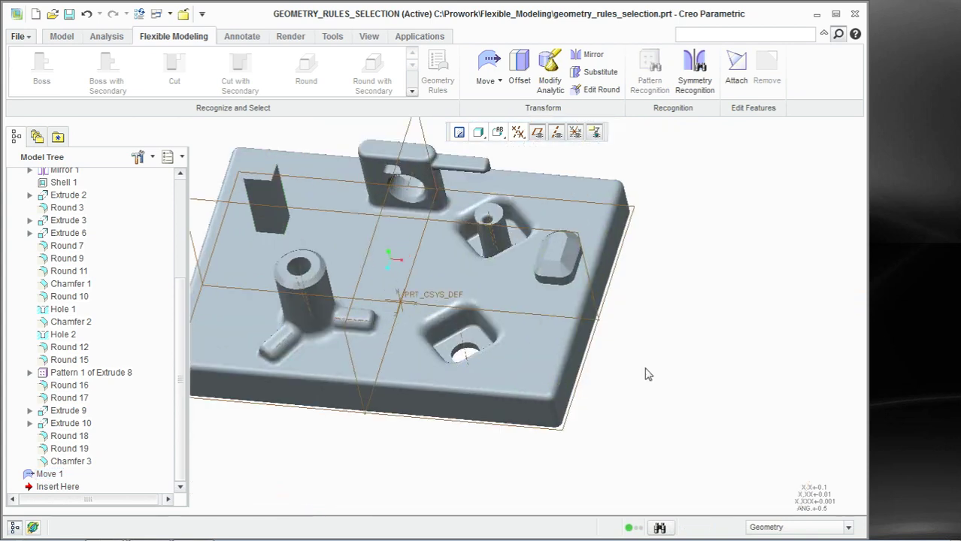
pyautogui.scroll(2, 571, 328)
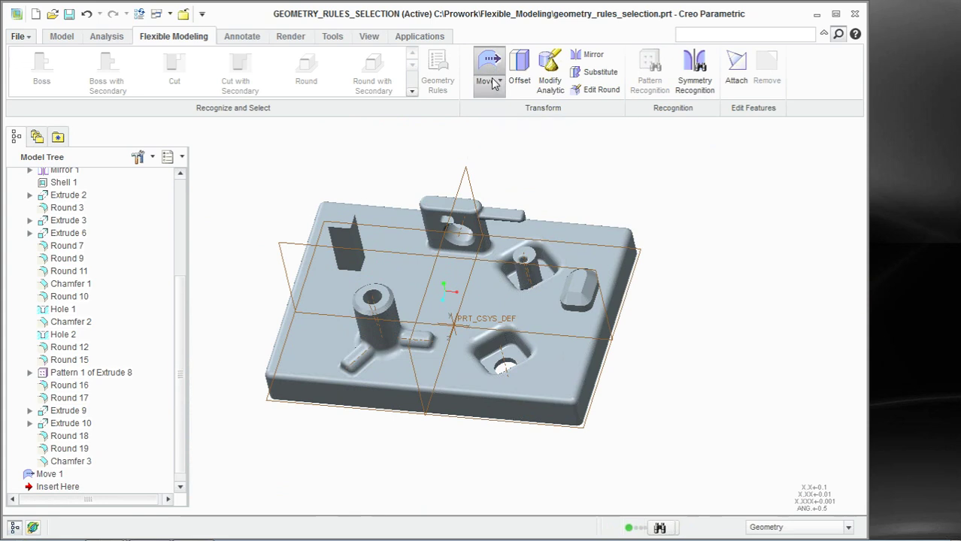
pyautogui.click(490, 71)
pyautogui.click(34, 75)
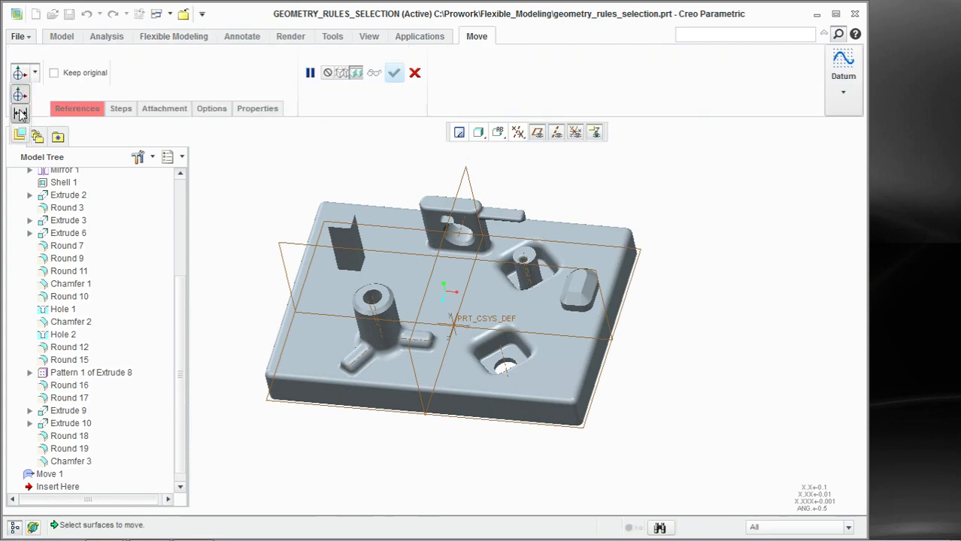
pyautogui.click(21, 120)
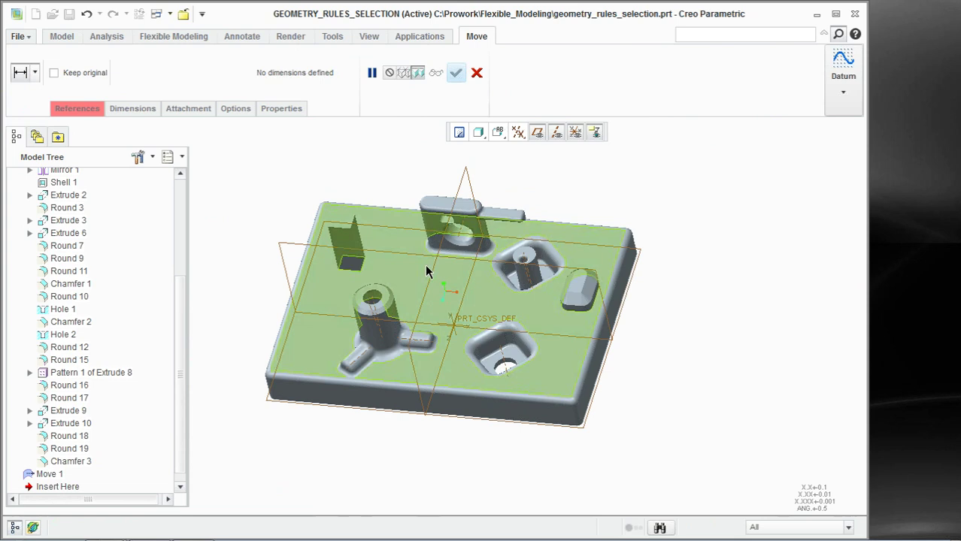
pyautogui.scroll(-3, 361, 260)
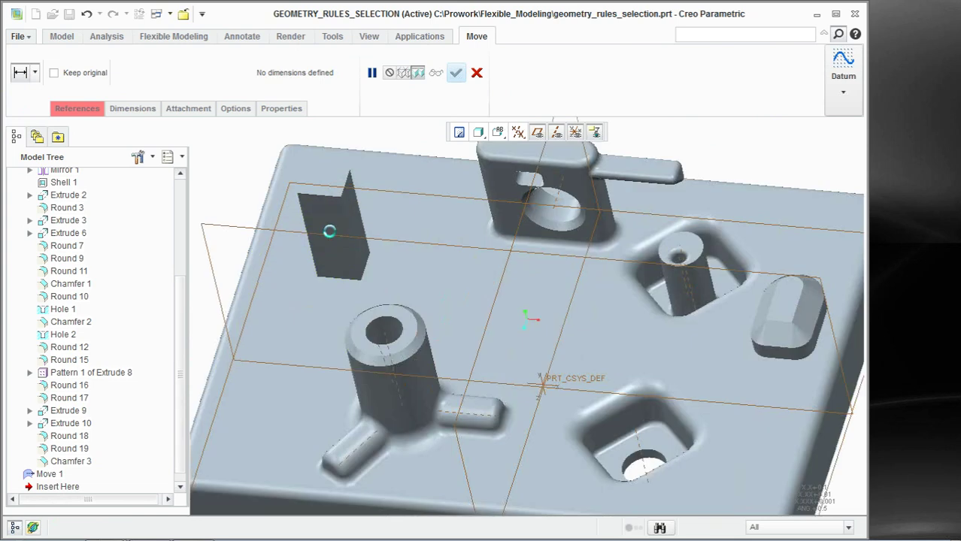
pyautogui.click(483, 73)
pyautogui.click(459, 290)
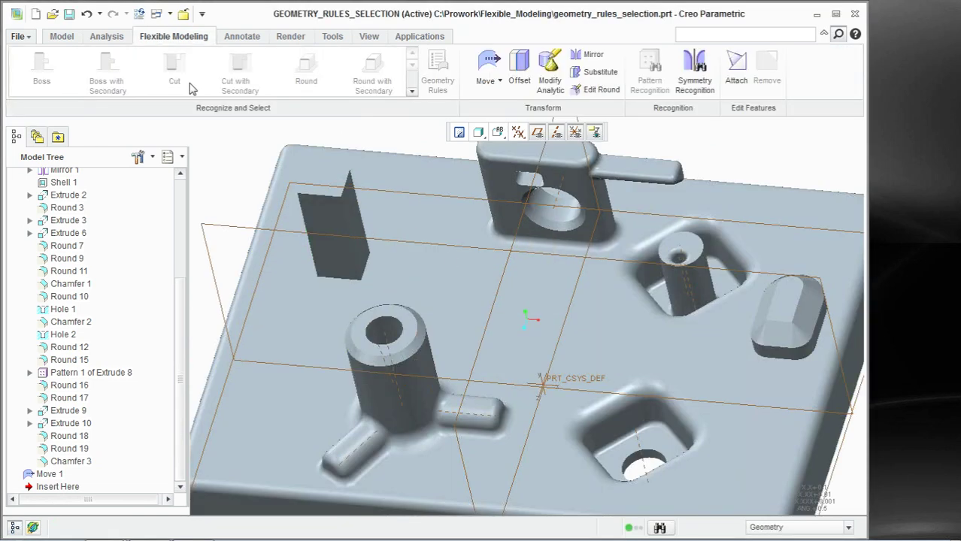
# Step: Select the rectangular block using Boss and, for a Move by Dimension, add a linear dimension from the plate's nearest side to the block's side face
pyautogui.click(335, 215)
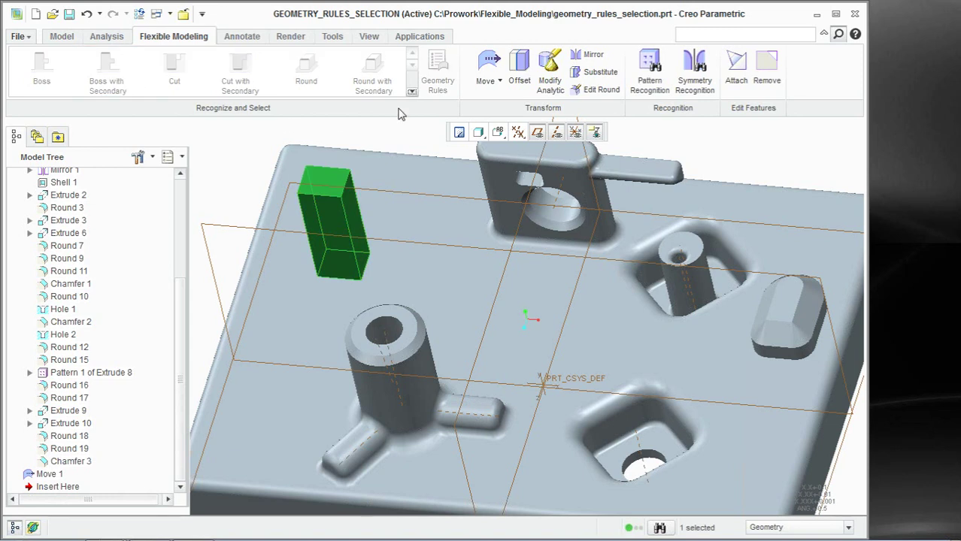
pyautogui.click(495, 84)
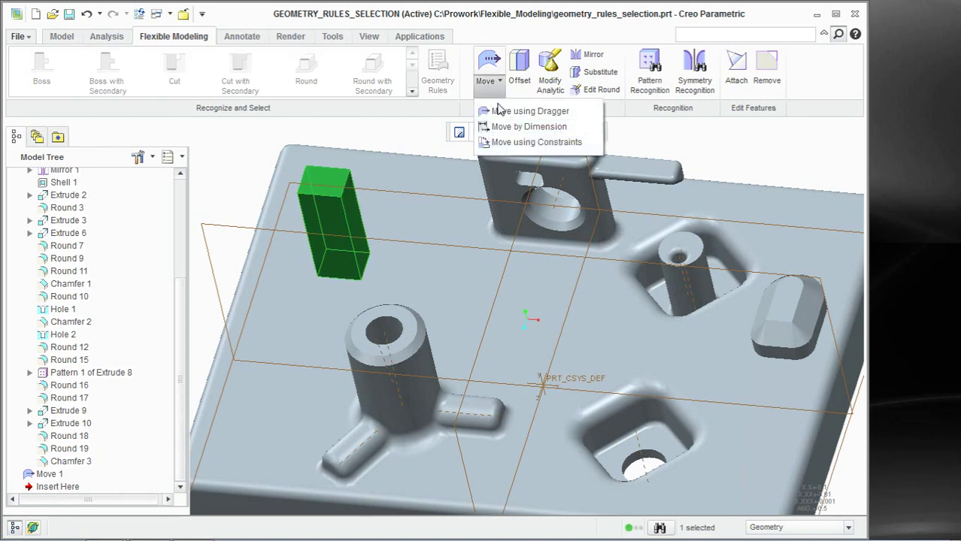
pyautogui.click(502, 126)
pyautogui.scroll(3, 369, 225)
pyautogui.click(370, 209)
pyautogui.moveTo(448, 230); pyautogui.dragTo(525, 249, button='middle')
pyautogui.scroll(-3, 519, 248)
pyautogui.click(431, 252)
pyautogui.keyDown('ctrl'); pyautogui.click(343, 245); pyautogui.keyUp('ctrl')
# Step: Increase the block's distance dimension from the plate's side to about 100.22 and accept the move
pyautogui.moveTo(404, 263); pyautogui.dragTo(379, 230, button='middle')
pyautogui.moveTo(461, 273); pyautogui.dragTo(478, 276)
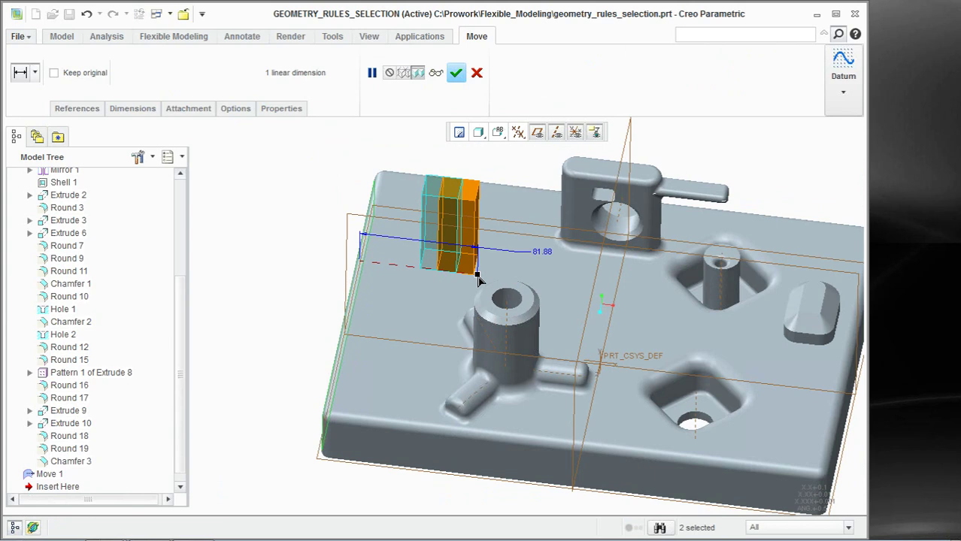
pyautogui.moveTo(477, 277)
pyautogui.mouseDown()
pyautogui.moveTo(505, 280)
pyautogui.moveTo(414, 261)
pyautogui.moveTo(489, 275)
pyautogui.mouseUp()
pyautogui.moveTo(500, 276); pyautogui.dragTo(505, 276)
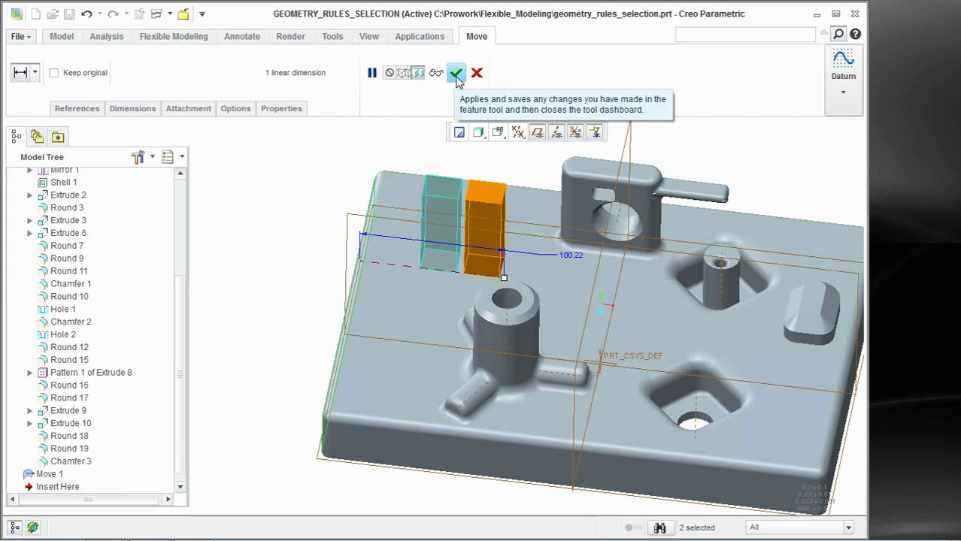
pyautogui.click(457, 72)
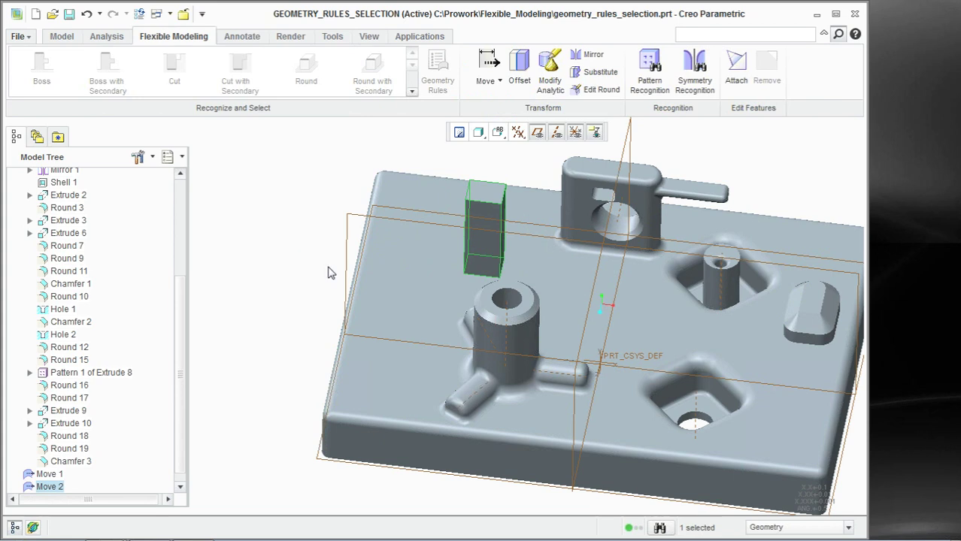
pyautogui.moveTo(462, 225); pyautogui.dragTo(510, 161, button='middle')
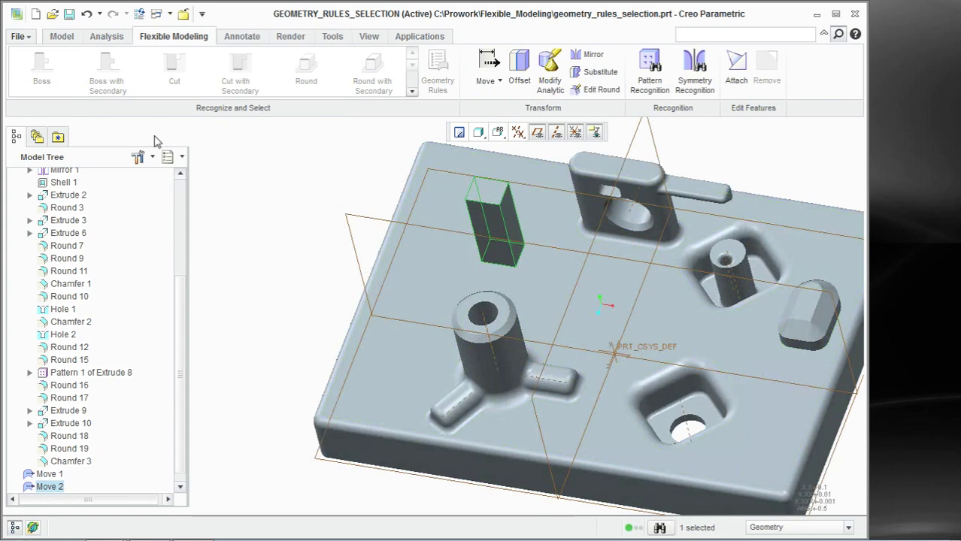
# Step: Switch to MOVE.PRT and select the octagonal boss together with its round base using Boss with Secondary
pyautogui.click(157, 14)
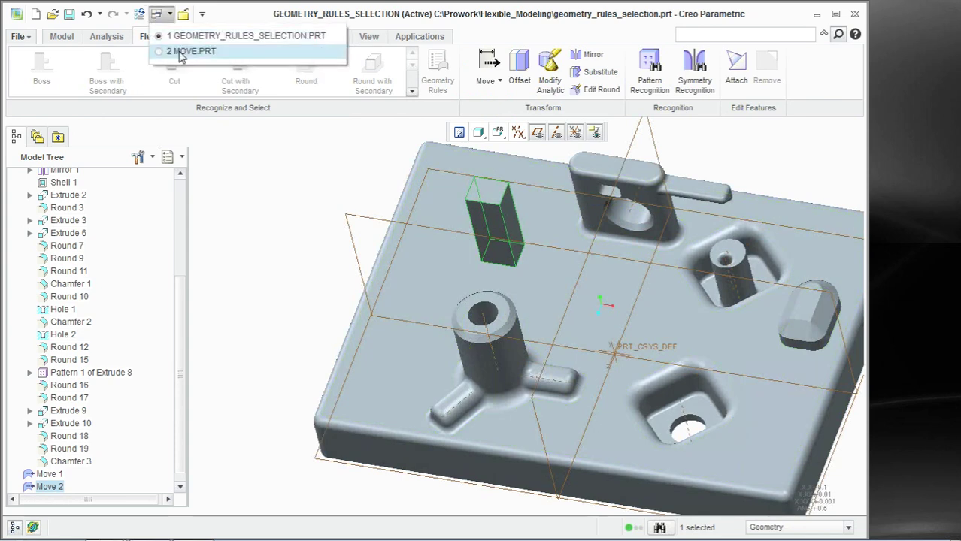
pyautogui.click(184, 51)
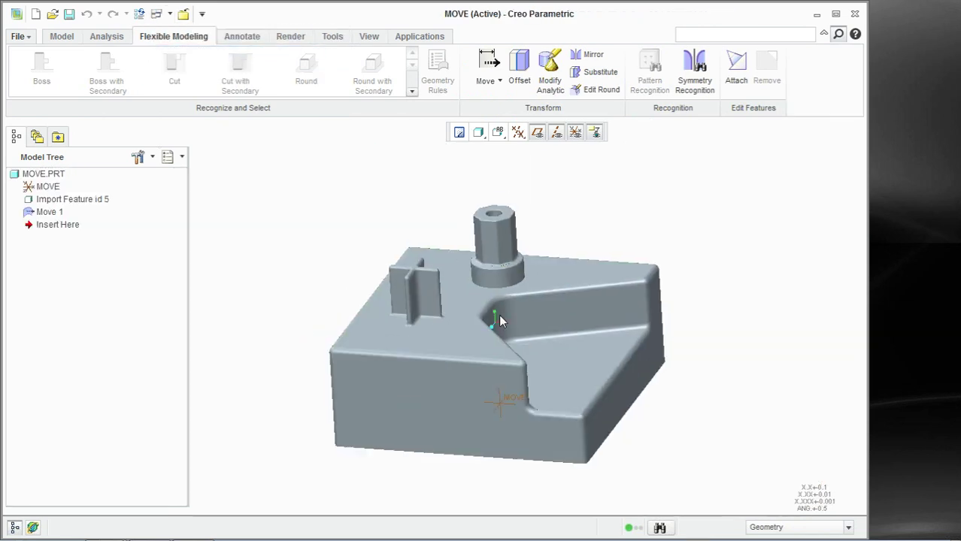
pyautogui.scroll(-3, 493, 242)
pyautogui.click(482, 241)
pyautogui.click(128, 90)
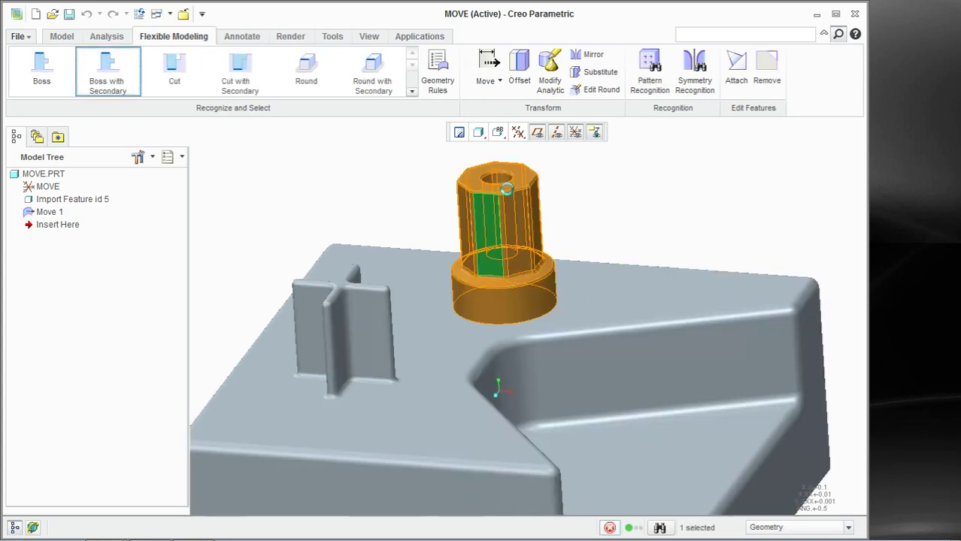
pyautogui.click(486, 80)
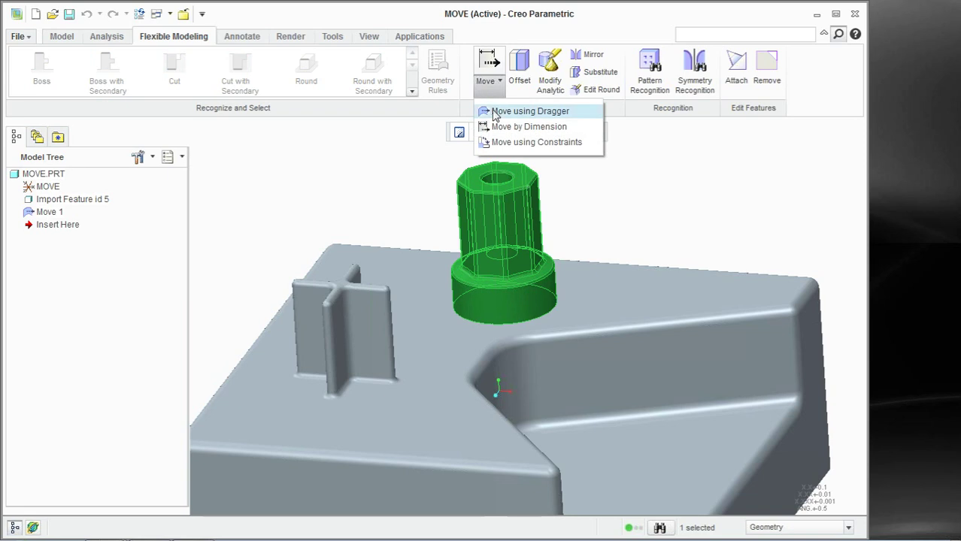
pyautogui.click(496, 142)
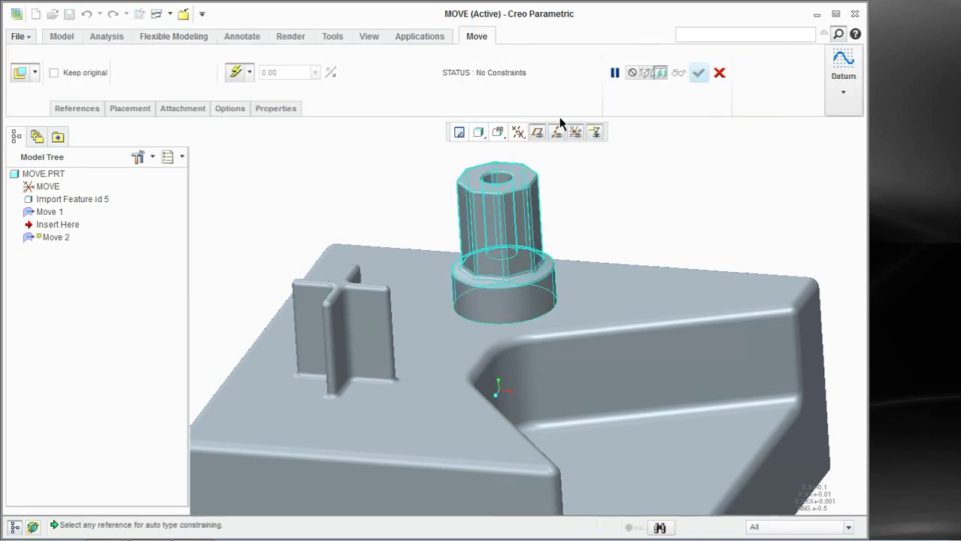
pyautogui.click(718, 74)
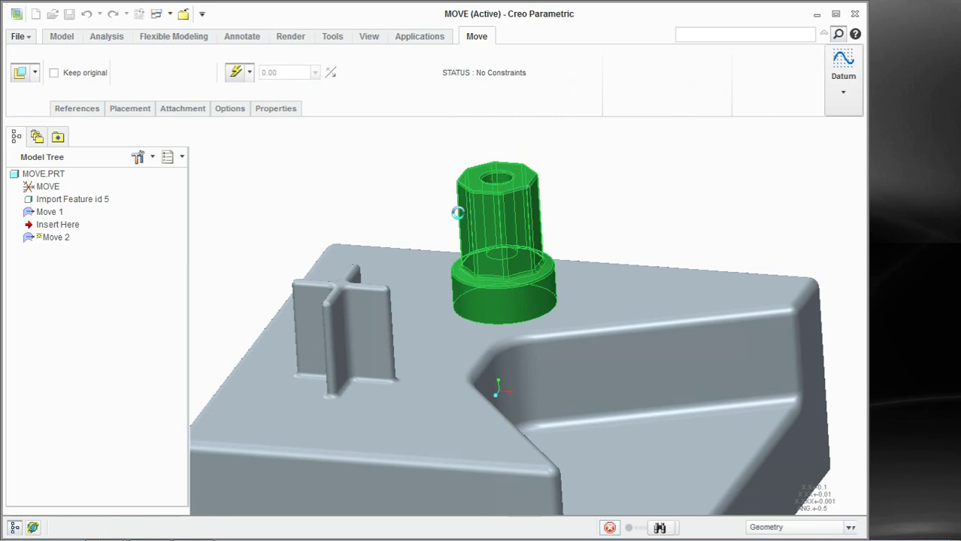
# Step: Start a Move using Dragger on the octagonal boss and shift it freely to the block's front edge
pyautogui.click(496, 83)
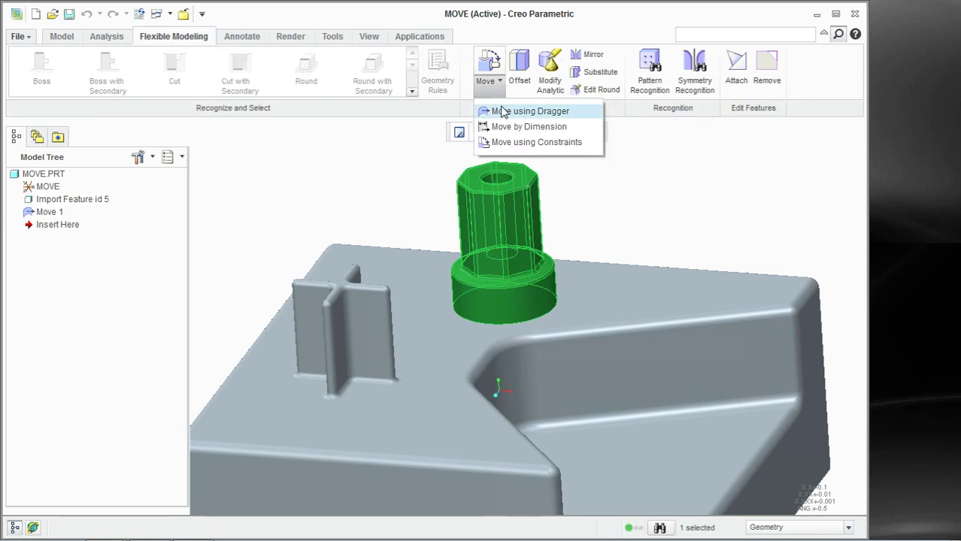
pyautogui.click(502, 113)
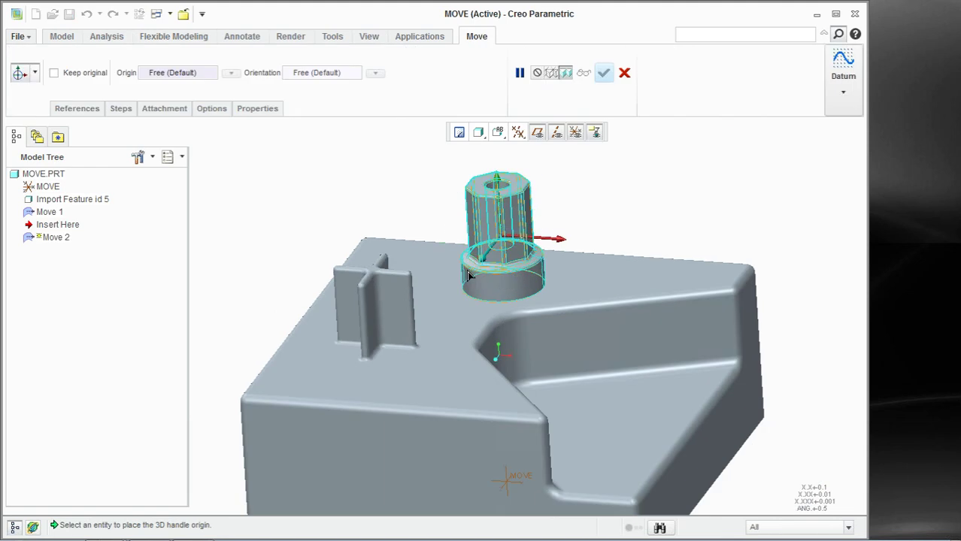
pyautogui.click(431, 337)
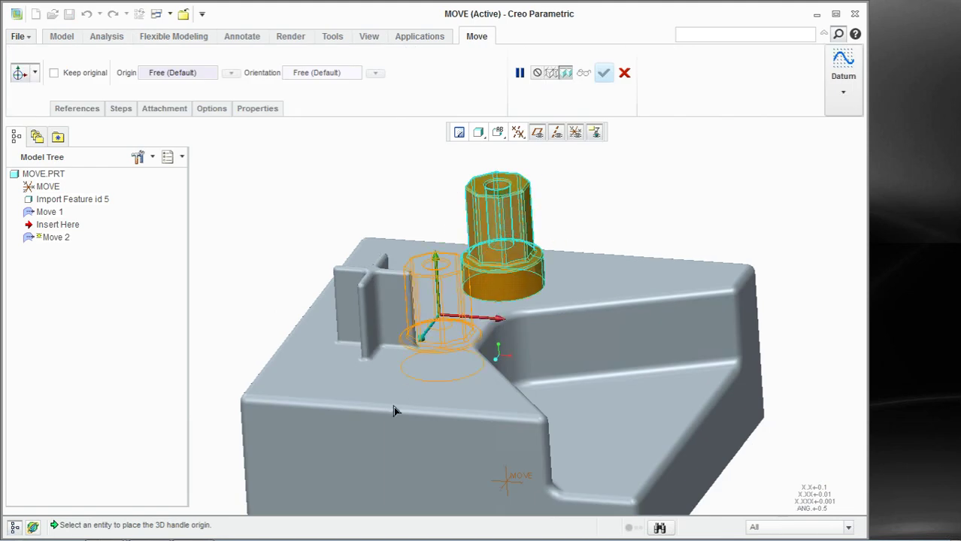
pyautogui.moveTo(403, 395); pyautogui.dragTo(378, 422)
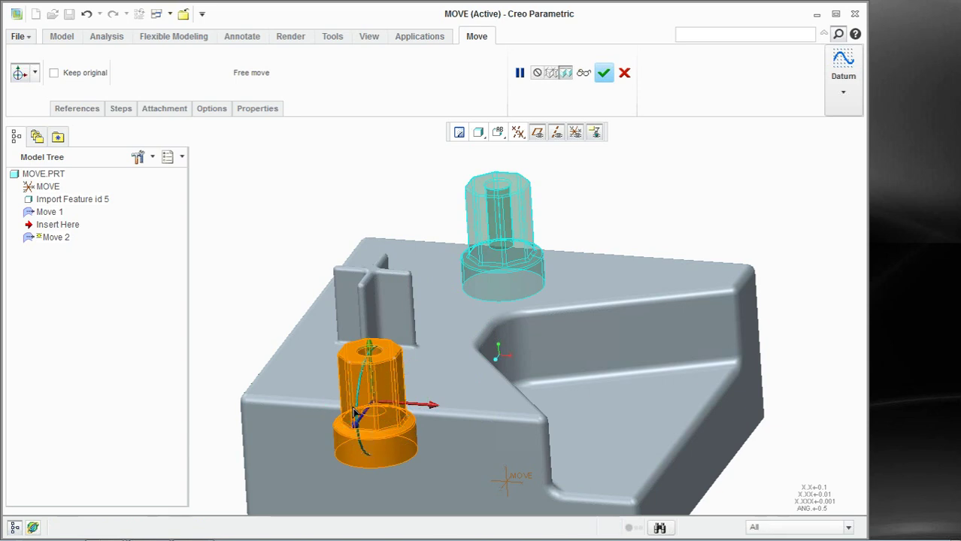
# Step: Rotate the octagonal boss to project outward from the block's front face and lower it along that face
pyautogui.moveTo(358, 414); pyautogui.dragTo(364, 405)
pyautogui.scroll(-2, 397, 419)
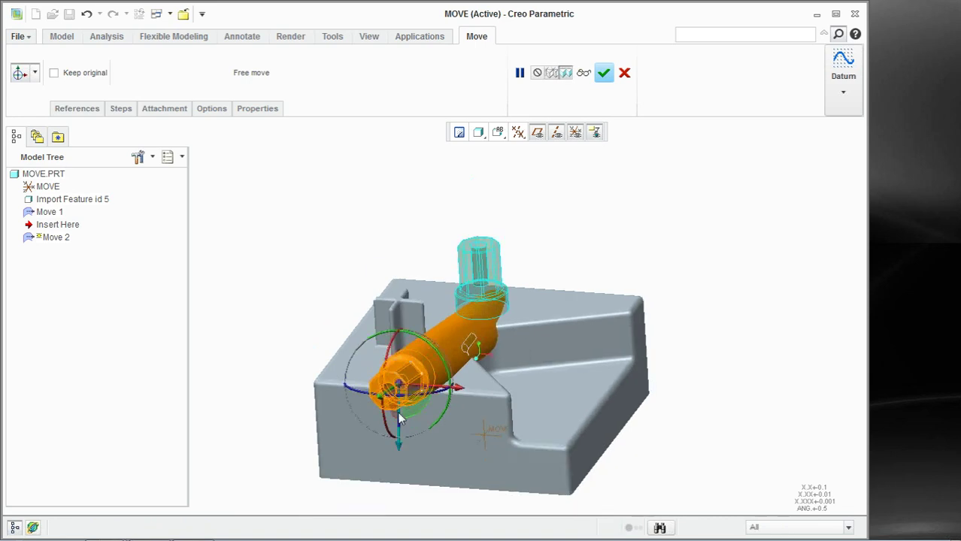
pyautogui.scroll(5, 397, 420)
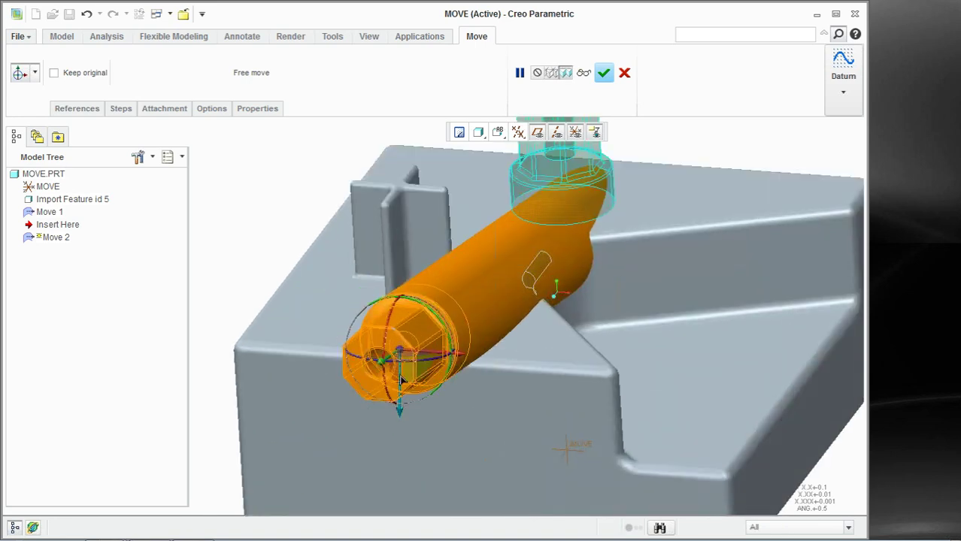
pyautogui.moveTo(401, 408); pyautogui.dragTo(399, 491)
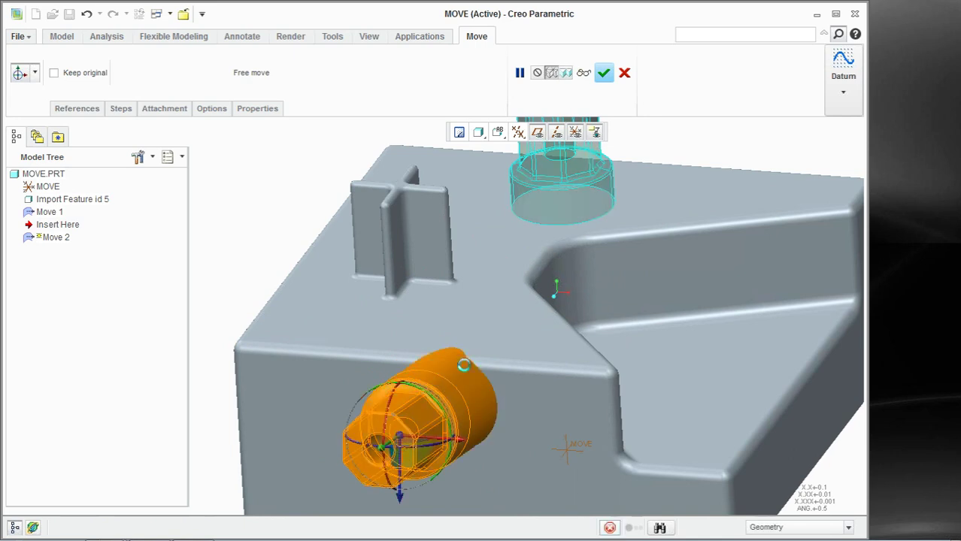
# Step: Move the rotated boss along its axis closer to the block's front face, and cancel the dragger move
pyautogui.moveTo(457, 367); pyautogui.dragTo(325, 359, button='middle')
pyautogui.scroll(2, 325, 359)
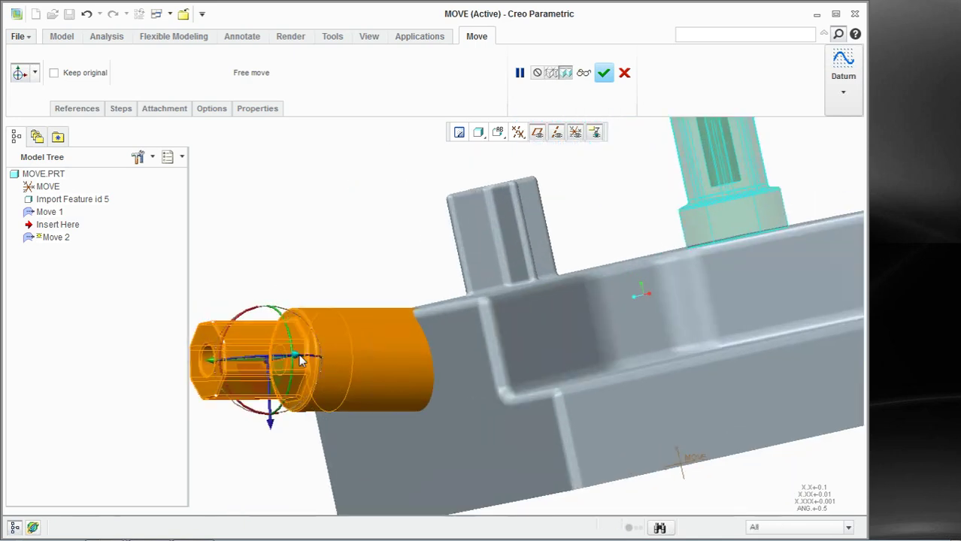
pyautogui.click(316, 372)
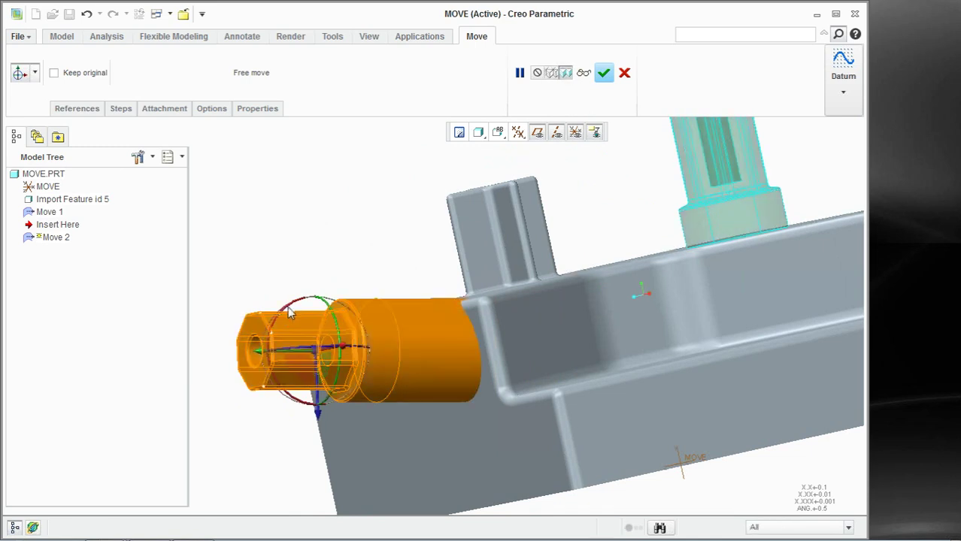
pyautogui.moveTo(404, 319); pyautogui.dragTo(415, 339, button='middle')
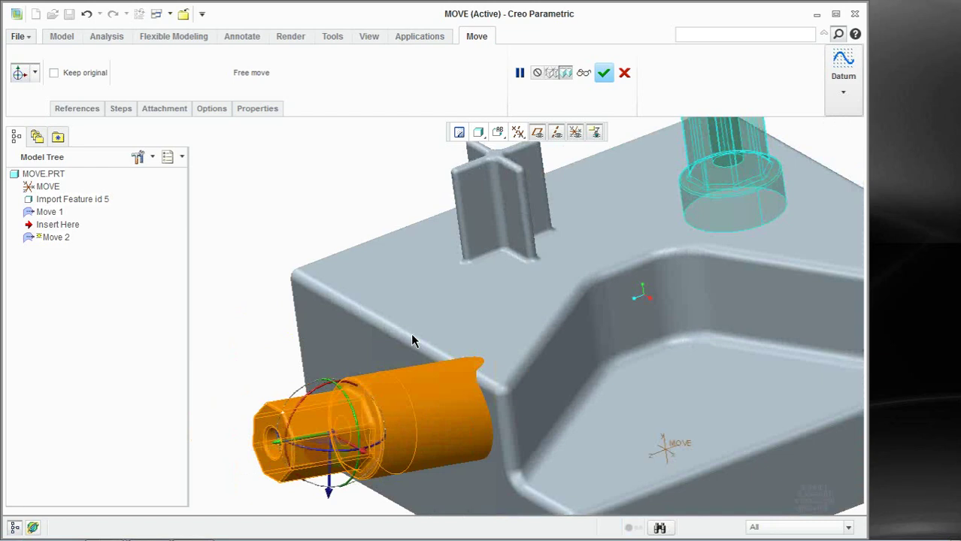
pyautogui.click(625, 73)
pyautogui.click(446, 294)
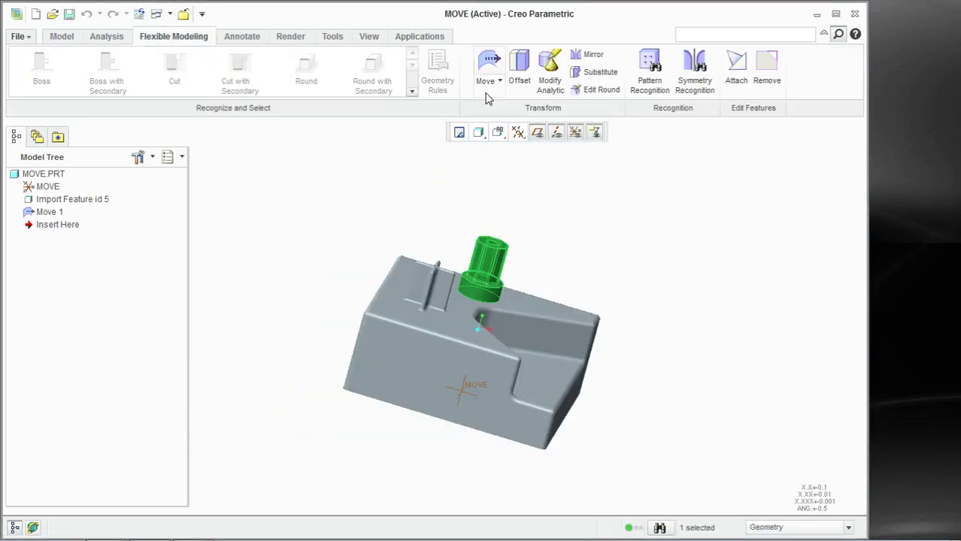
# Step: Start a Move using Constraints on the octagonal boss and pick one of its vertical edges as the moving reference
pyautogui.click(489, 81)
pyautogui.click(508, 142)
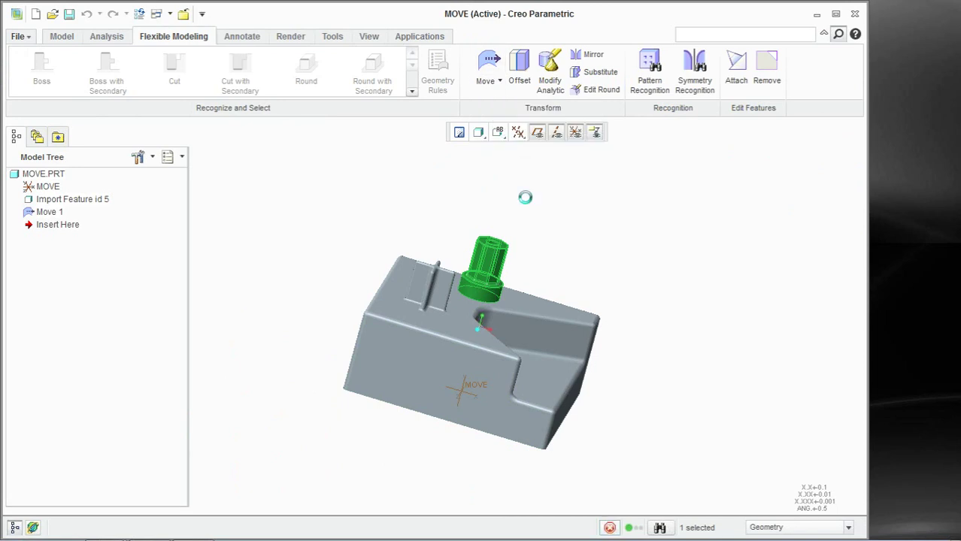
pyautogui.scroll(3, 504, 273)
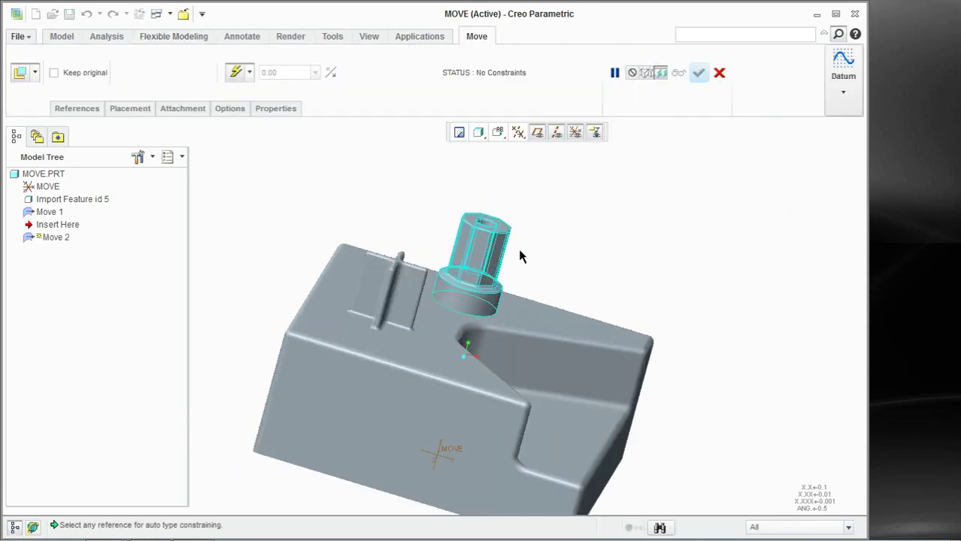
pyautogui.scroll(4, 515, 255)
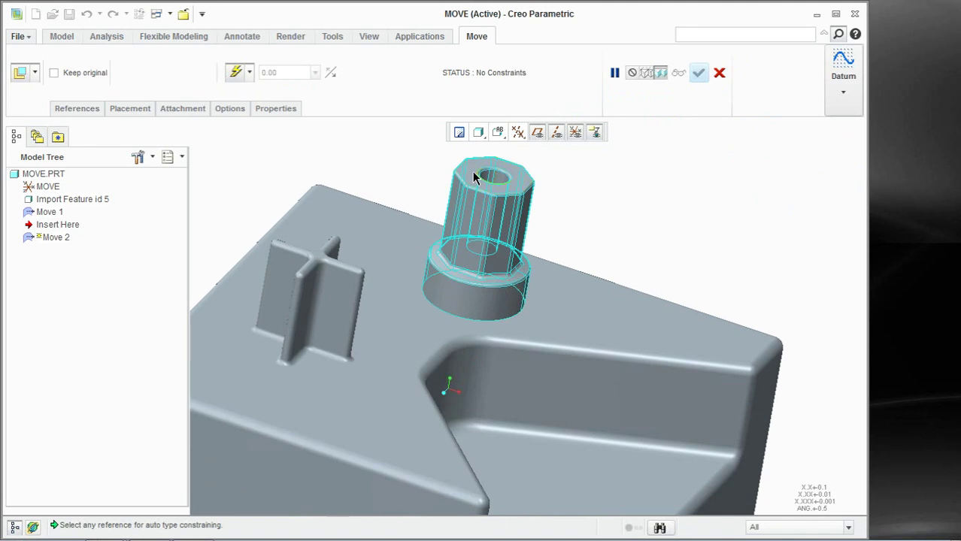
pyautogui.scroll(5, 446, 282)
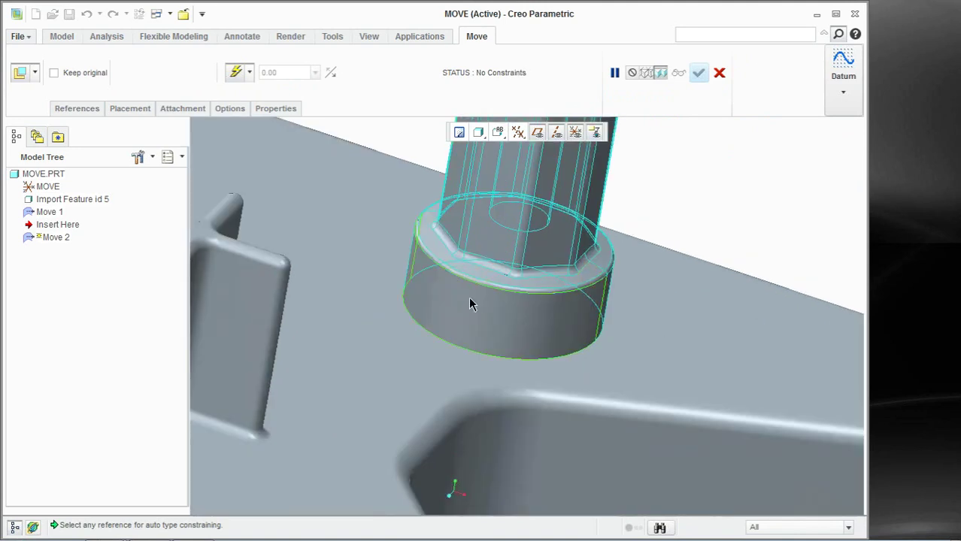
pyautogui.scroll(-5, 470, 300)
pyautogui.scroll(5, 462, 294)
pyautogui.scroll(-5, 487, 195)
pyautogui.scroll(-4, 524, 218)
pyautogui.click(524, 218)
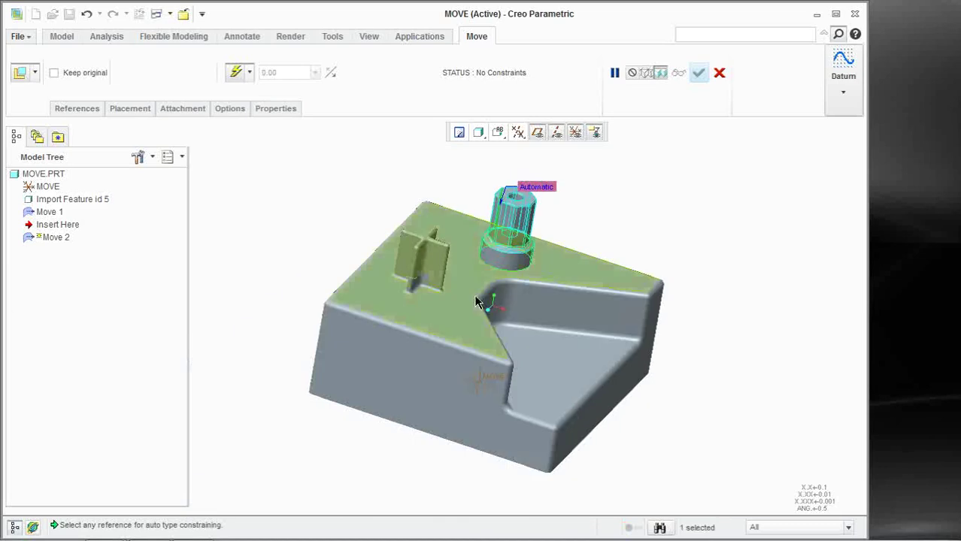
# Step: Remove the picked edge reference and constrain the boss's octagonal top face to the block's front face instead
pyautogui.scroll(4, 524, 207)
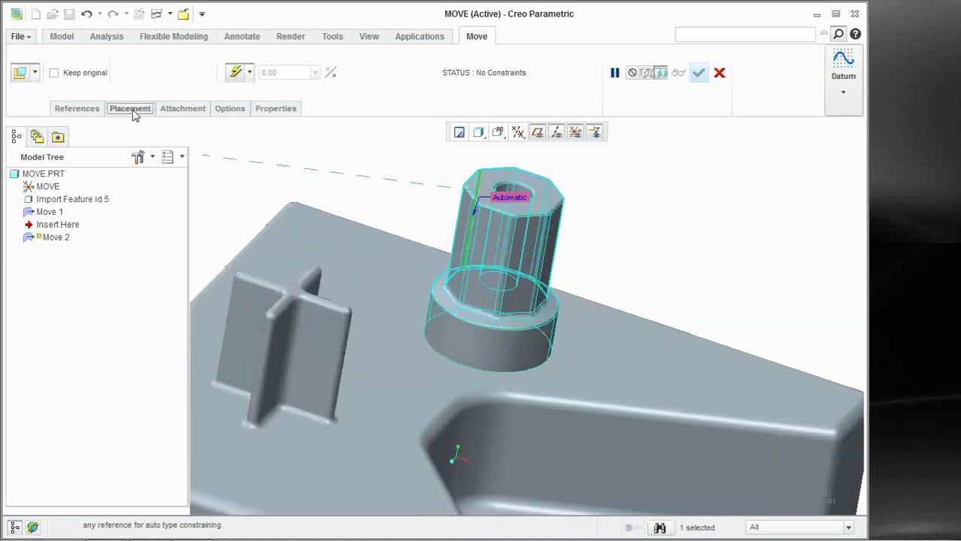
pyautogui.click(130, 108)
pyautogui.rightClick(175, 167)
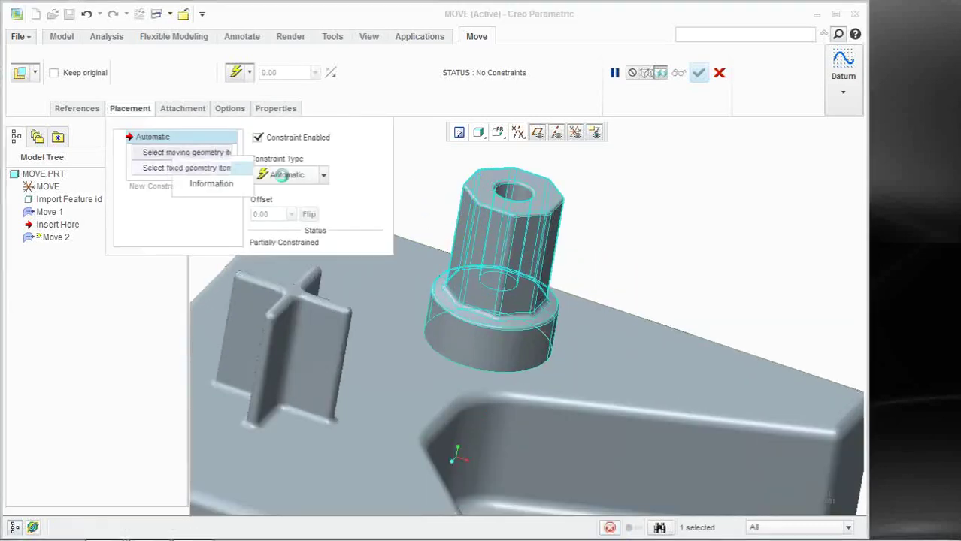
pyautogui.click(486, 196)
pyautogui.scroll(-4, 489, 241)
pyautogui.click(448, 372)
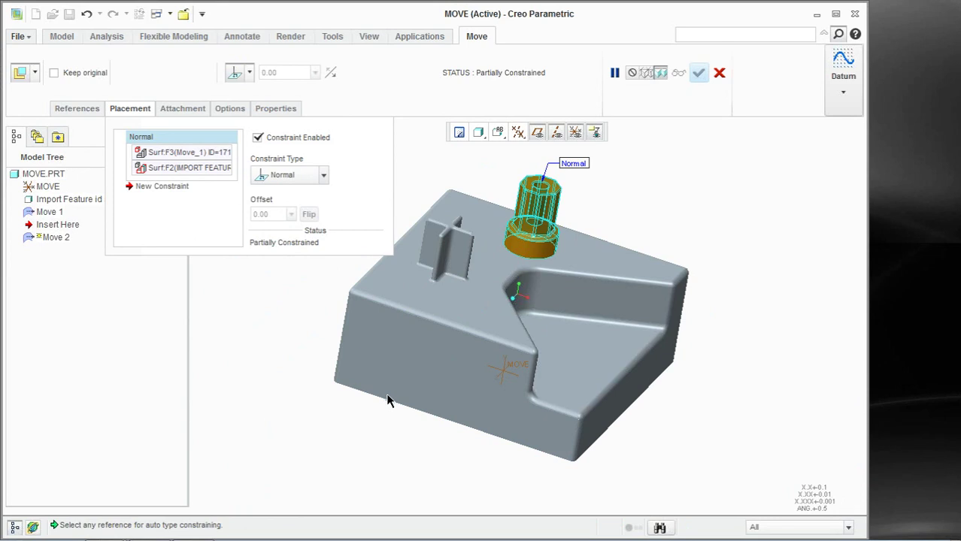
# Step: Change the first constraint's type to Distance and pull the boss's top face out to an offset of about 59.66
pyautogui.click(324, 177)
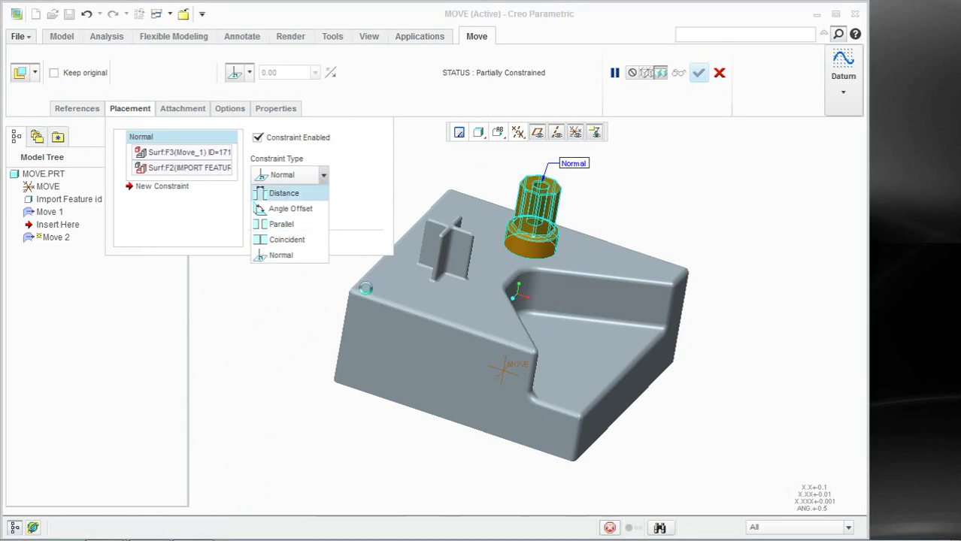
pyautogui.click(284, 194)
pyautogui.moveTo(471, 399); pyautogui.dragTo(434, 282, button='middle')
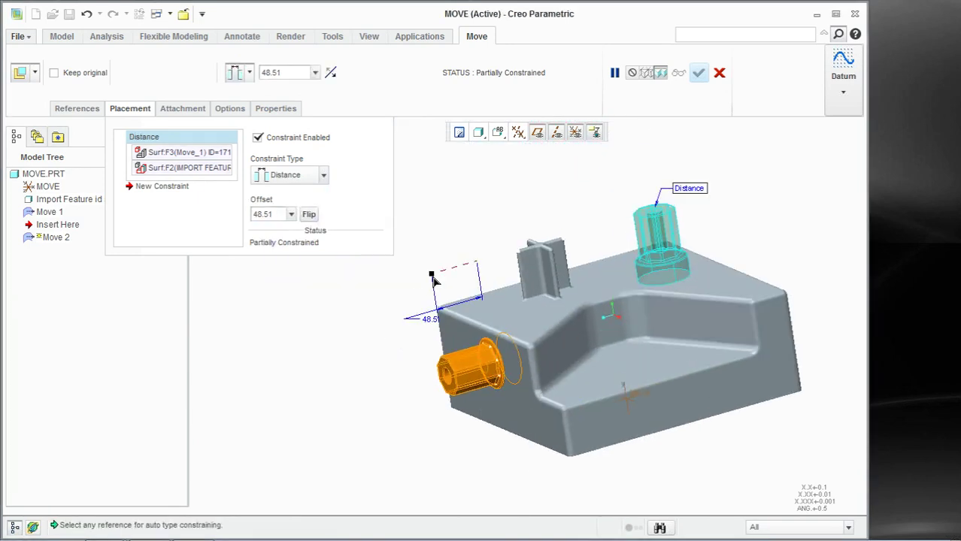
pyautogui.moveTo(432, 280); pyautogui.dragTo(424, 281)
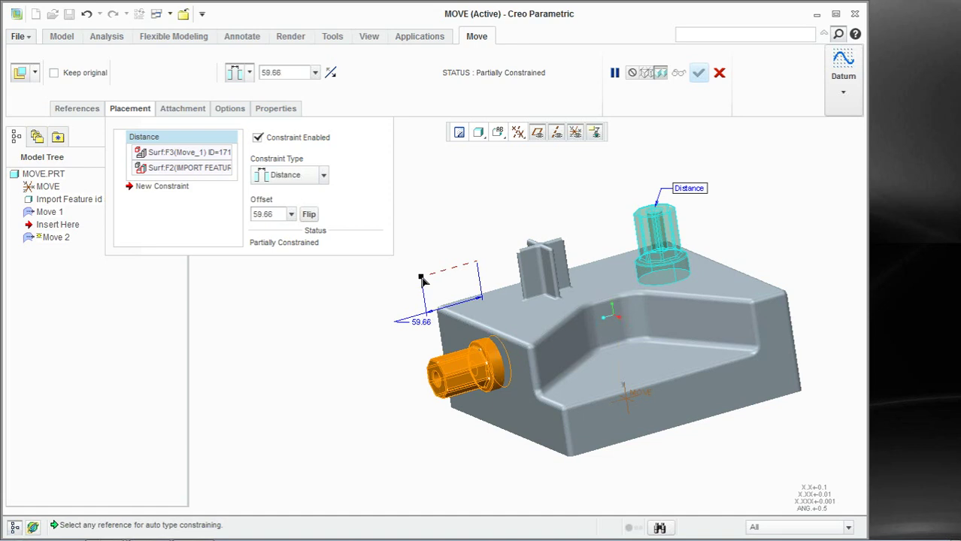
# Step: Add a second Distance constraint between a side flat of the boss and the block's adjacent side face, and shorten its offset
pyautogui.click(167, 186)
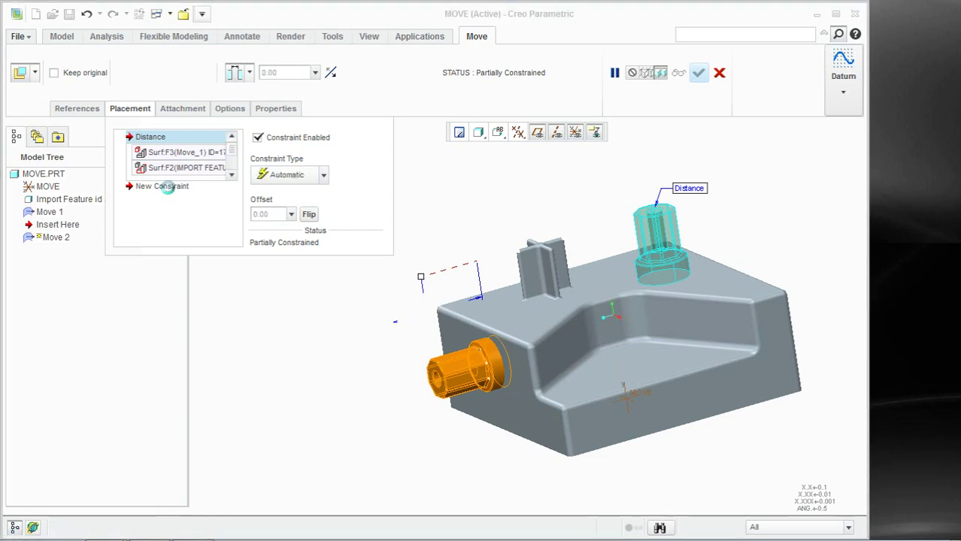
pyautogui.moveTo(648, 302); pyautogui.dragTo(611, 317, button='middle')
pyautogui.scroll(5, 630, 197)
pyautogui.click(630, 197)
pyautogui.moveTo(632, 259); pyautogui.dragTo(668, 290, button='middle')
pyautogui.scroll(-5, 669, 290)
pyautogui.click(439, 218)
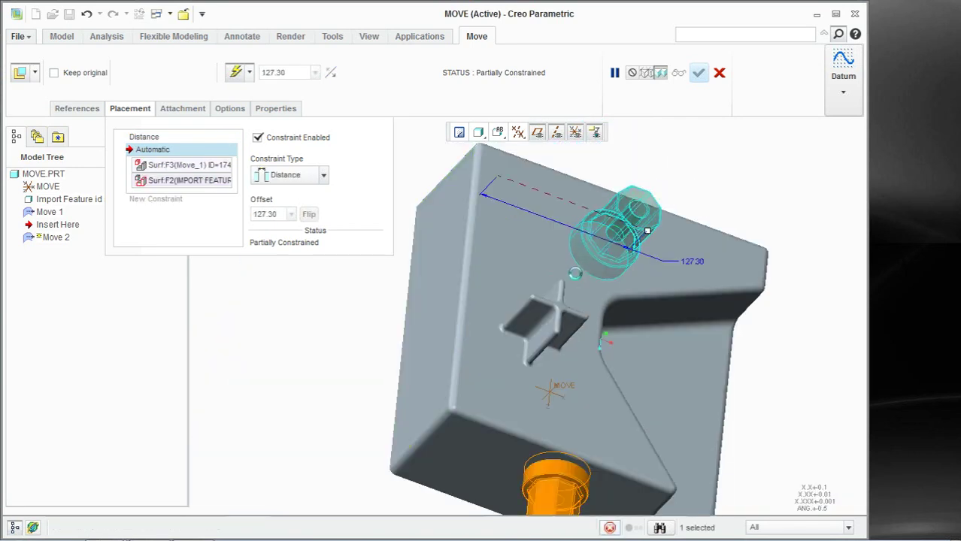
pyautogui.scroll(-3, 615, 256)
pyautogui.moveTo(615, 249); pyautogui.dragTo(569, 242)
pyautogui.moveTo(569, 249); pyautogui.dragTo(538, 274, button='middle')
# Step: Add a third constraint between another side flat of the boss and the block's bottom face, as a Distance with an offset of about 29.00
pyautogui.click(181, 203)
pyautogui.scroll(3, 634, 245)
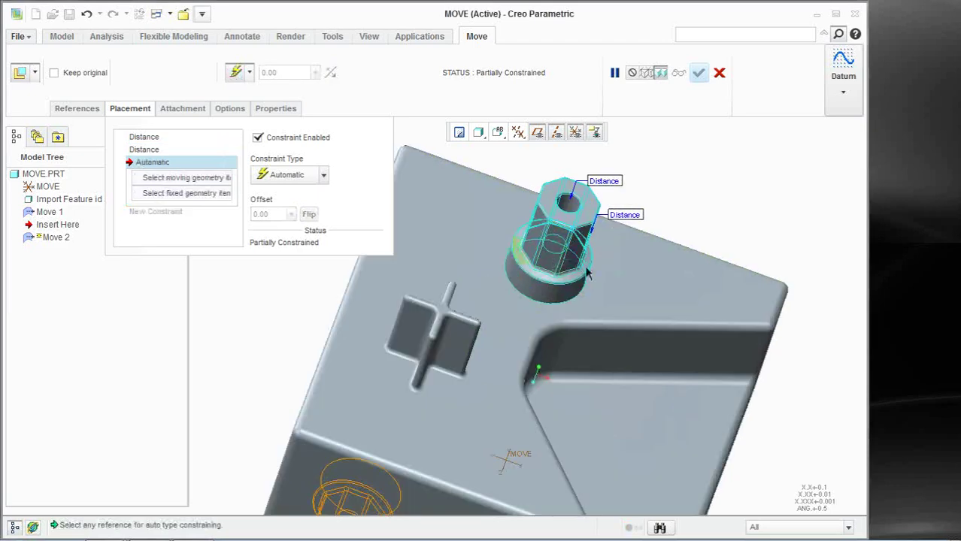
pyautogui.click(556, 248)
pyautogui.moveTo(557, 248); pyautogui.dragTo(530, 285, button='middle')
pyautogui.click(443, 391)
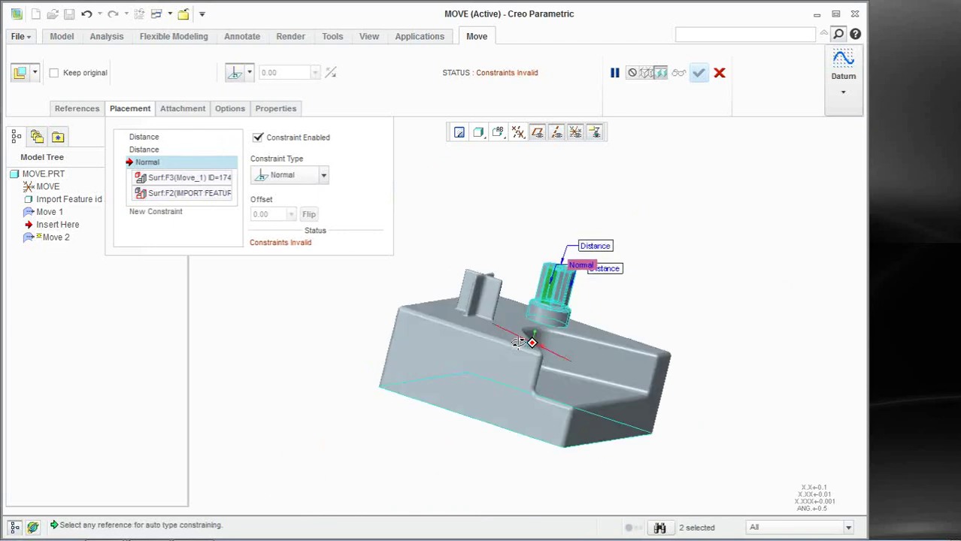
pyautogui.click(323, 176)
pyautogui.click(293, 193)
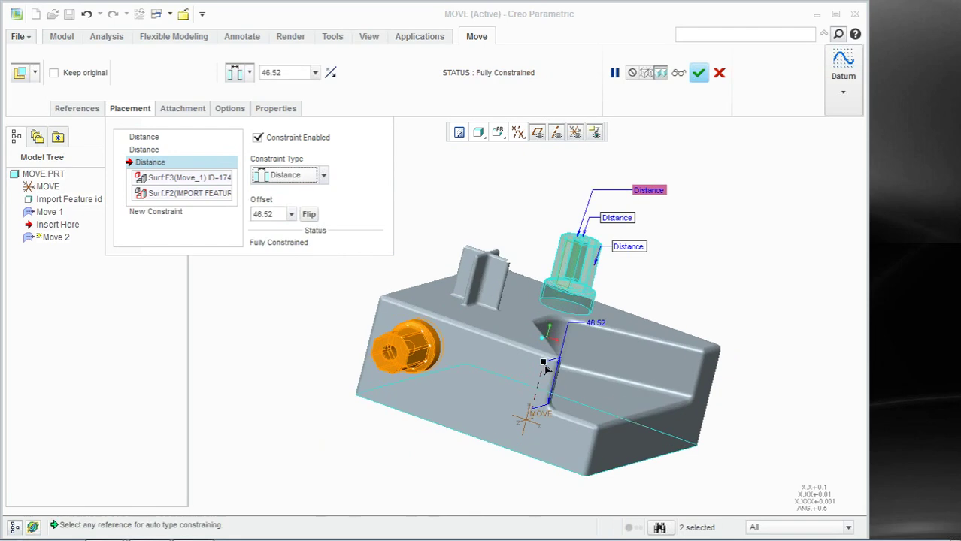
pyautogui.moveTo(536, 391); pyautogui.dragTo(539, 379)
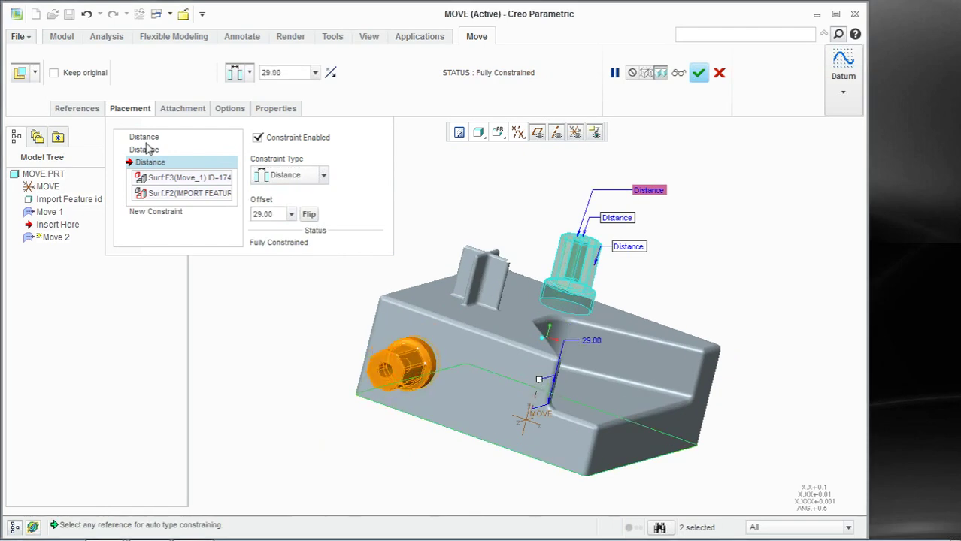
# Step: Review the references of the three Distance constraints one by one and accept the boss's constraint-based move
pyautogui.click(149, 139)
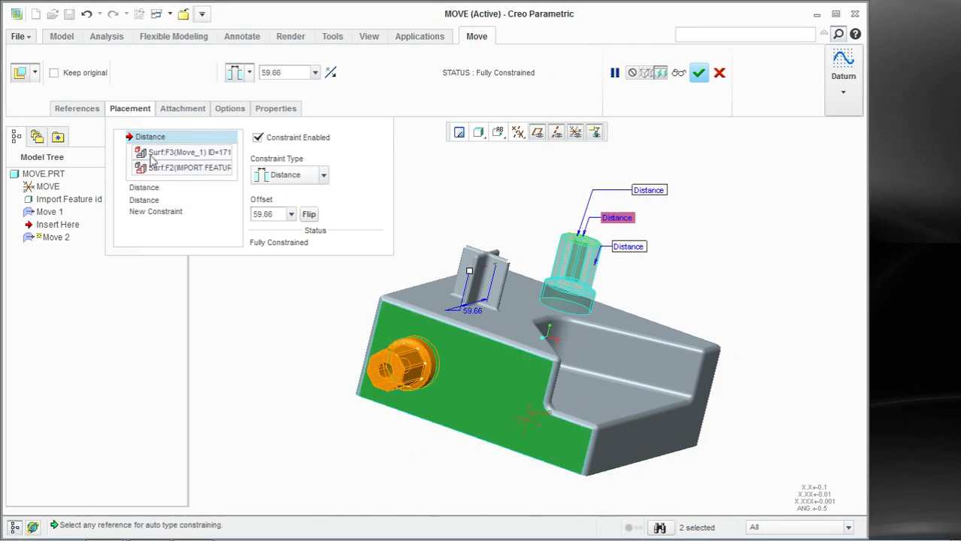
pyautogui.click(144, 188)
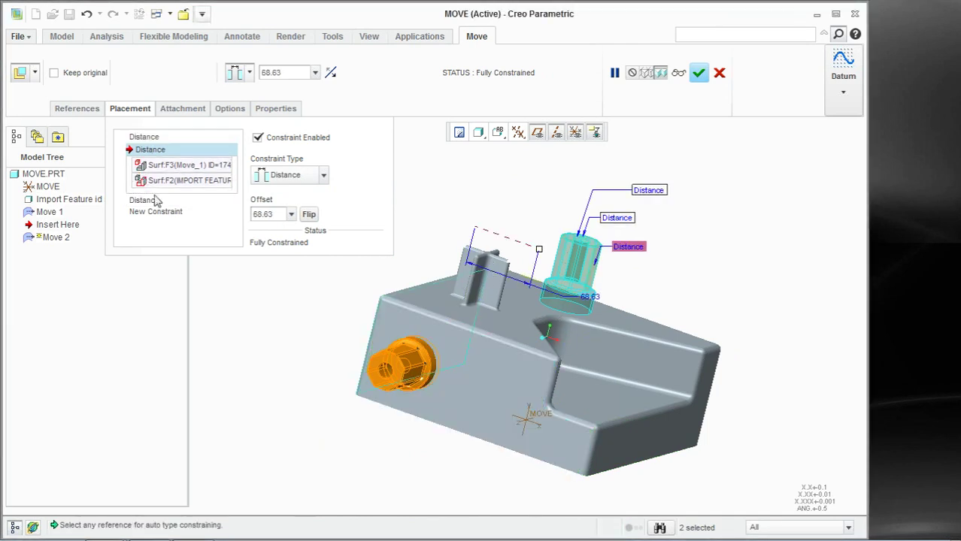
pyautogui.click(138, 200)
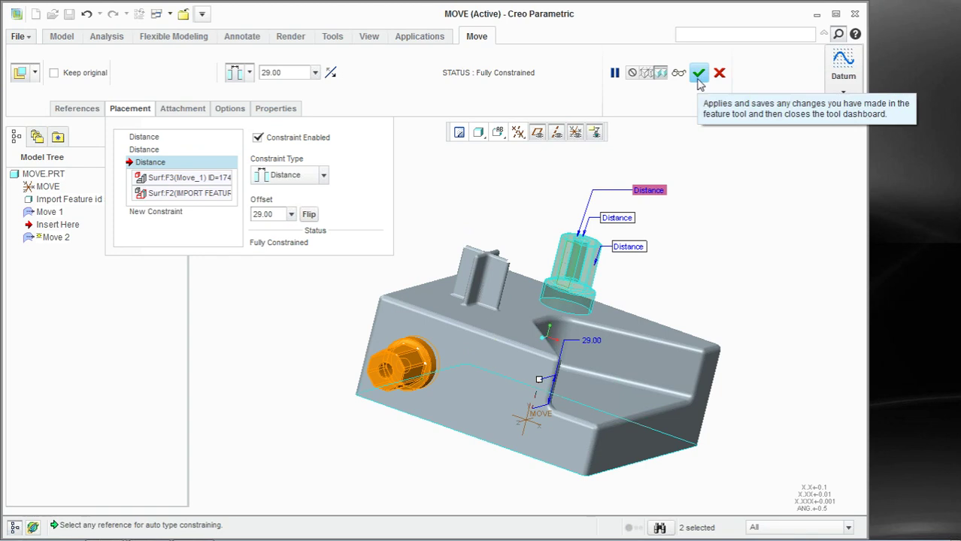
pyautogui.click(698, 73)
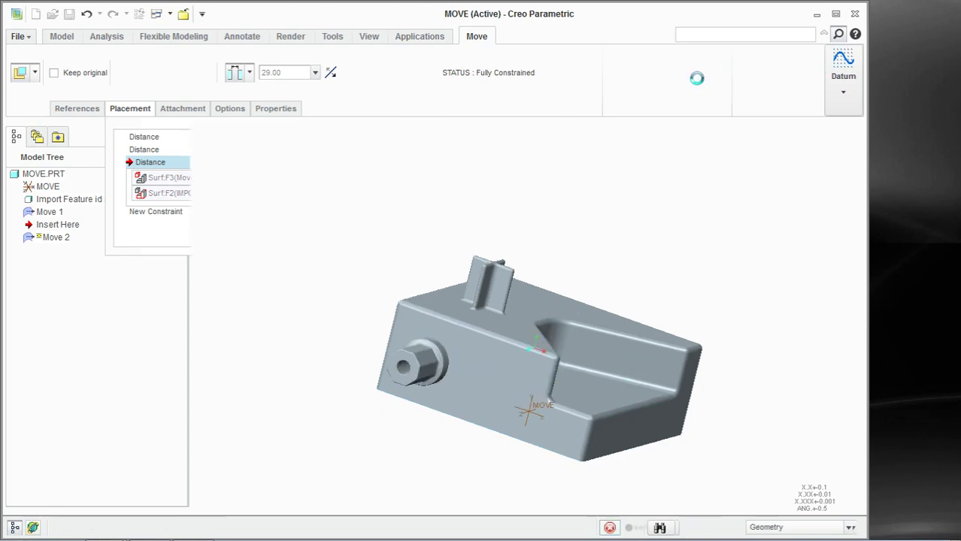
# Step: Select the block's end face beside the angled pocket and pull it outward with Move using Dragger
pyautogui.moveTo(448, 335); pyautogui.dragTo(610, 360, button='middle')
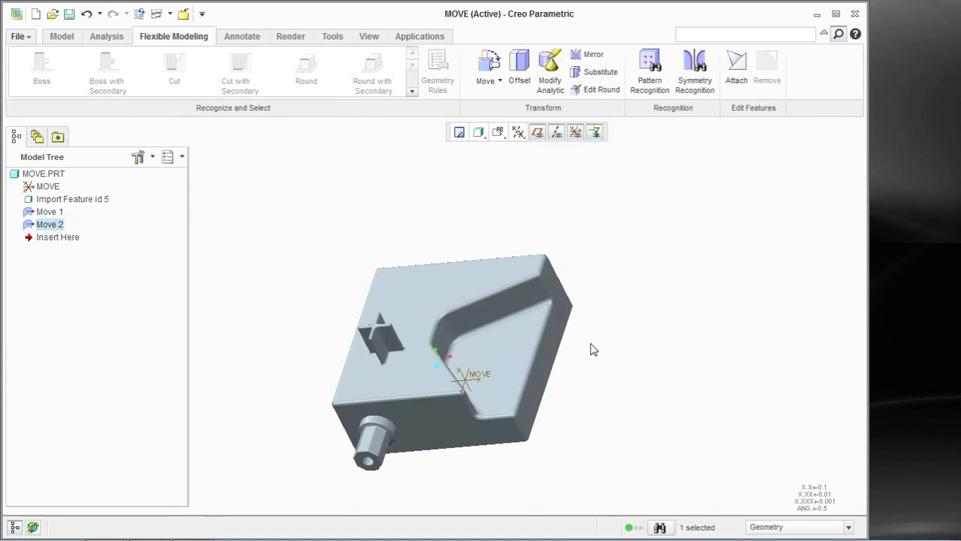
pyautogui.click(611, 360)
pyautogui.click(565, 327)
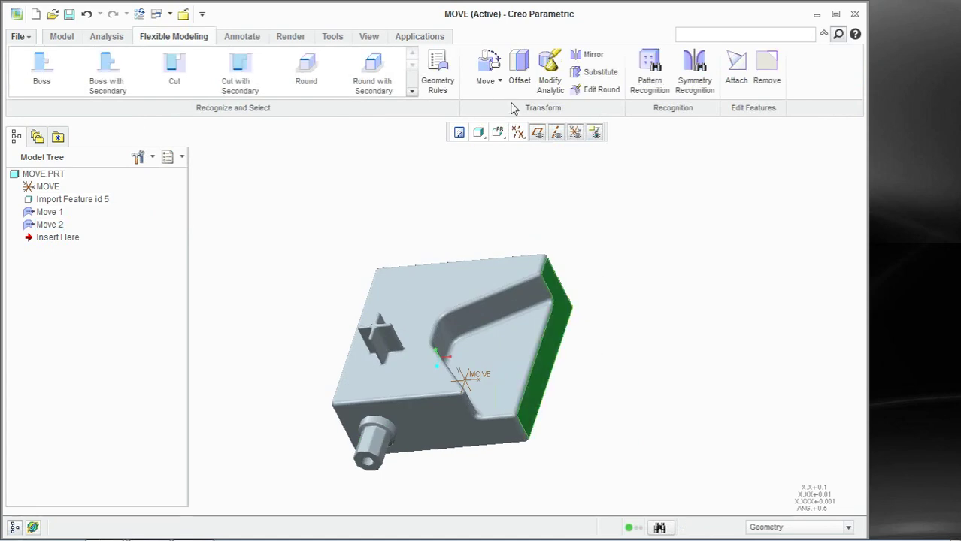
pyautogui.click(499, 83)
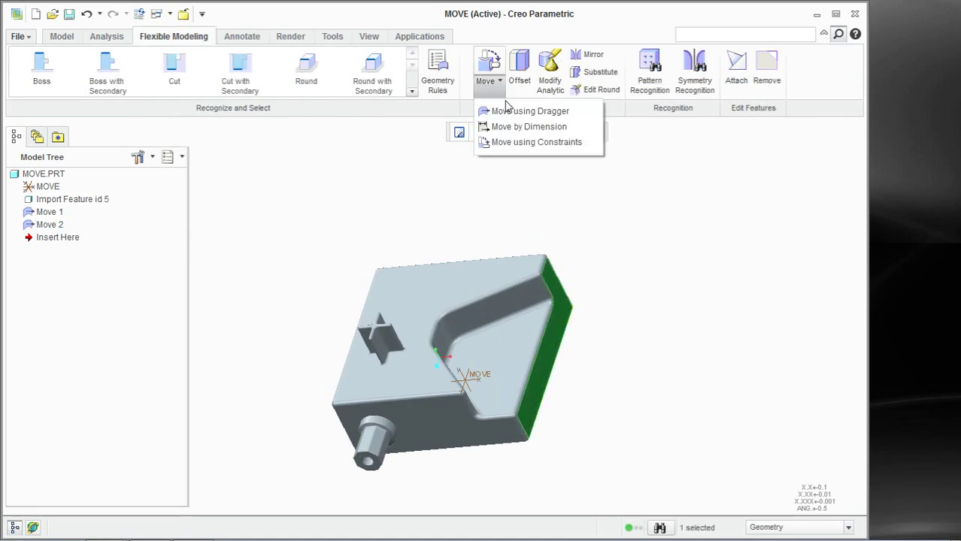
pyautogui.click(508, 111)
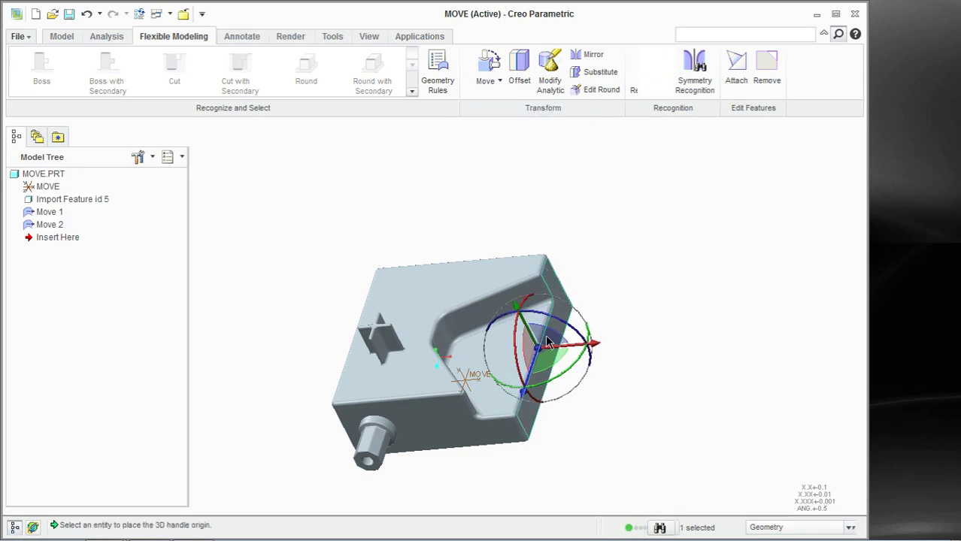
pyautogui.scroll(-2, 541, 353)
pyautogui.scroll(-1, 543, 359)
pyautogui.moveTo(553, 351); pyautogui.dragTo(611, 309)
pyautogui.scroll(-4, 581, 229)
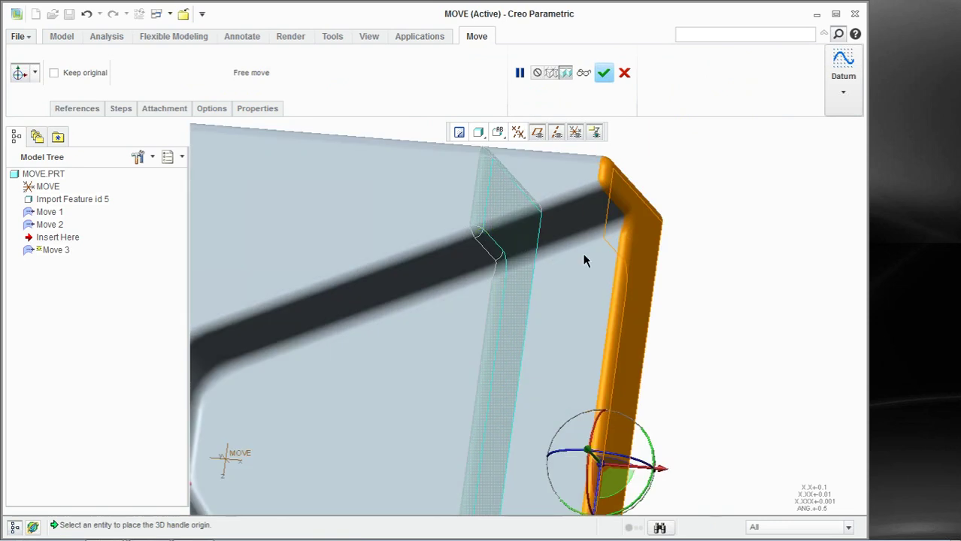
# Step: Bring the block's end face partway back inward with the dragger and accept the move
pyautogui.scroll(3, 587, 262)
pyautogui.scroll(-2, 536, 243)
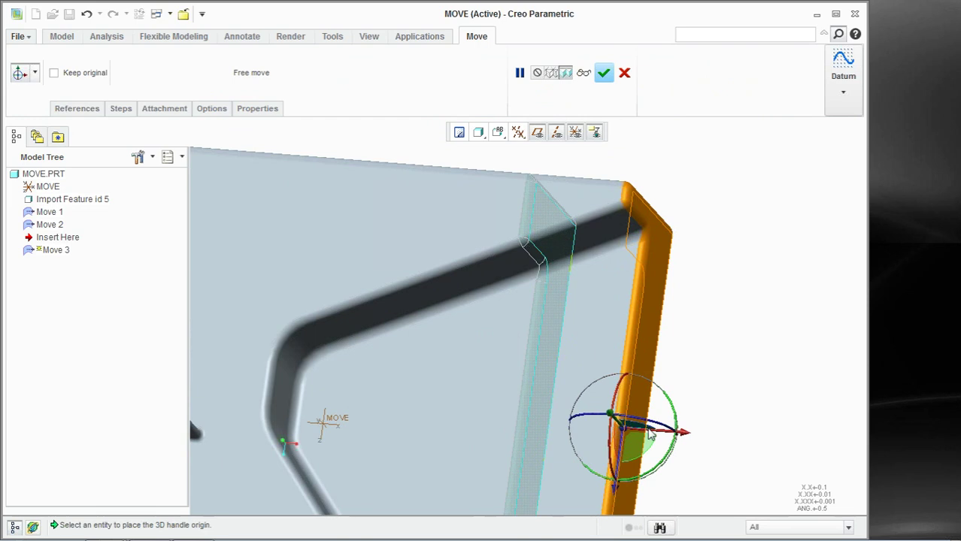
pyautogui.moveTo(651, 435); pyautogui.dragTo(608, 432)
pyautogui.click(606, 71)
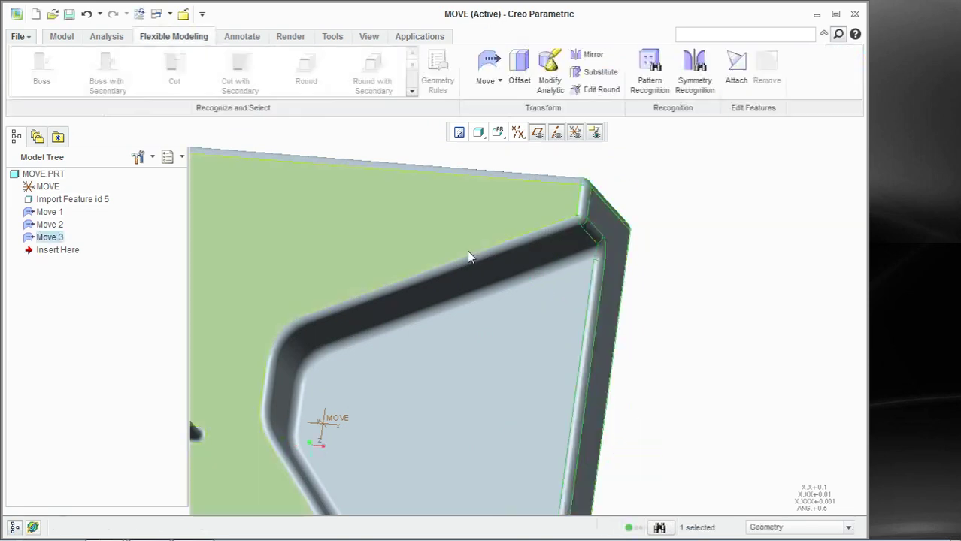
# Step: Switch to the open part GEOMETRY_RULES_SELECTION.PRT
pyautogui.click(170, 14)
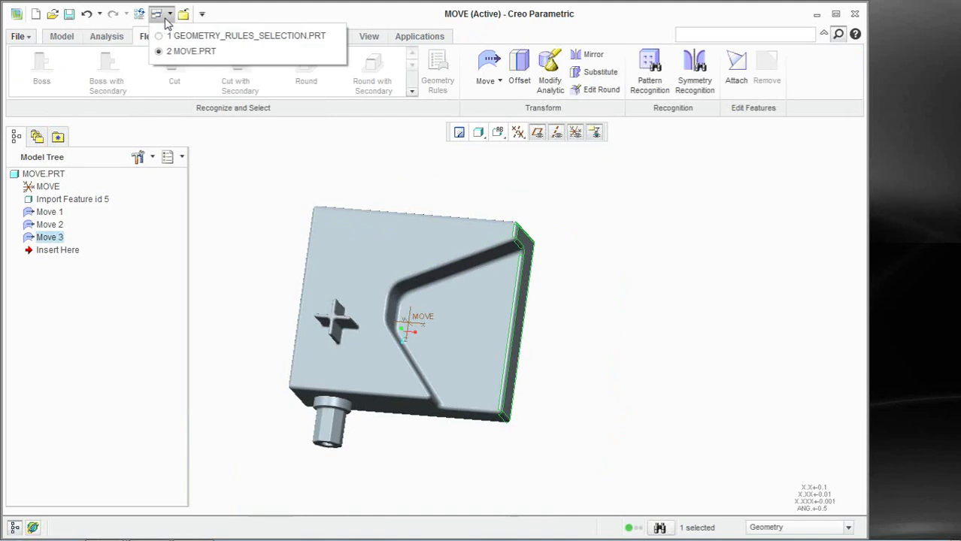
pyautogui.click(173, 35)
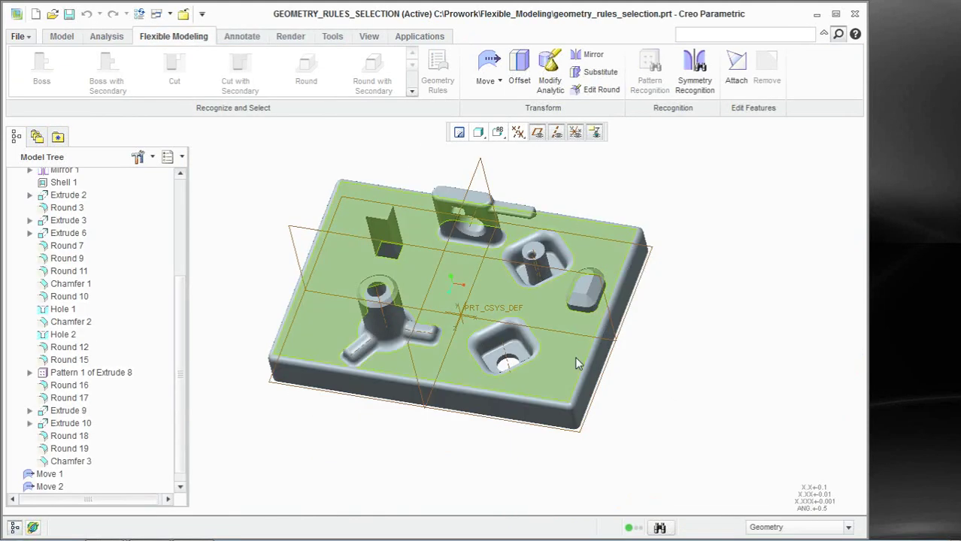
# Step: Try to move only the shelled plate's outer end face outward with the dragger and inspect the wall from below
pyautogui.scroll(5, 575, 356)
pyautogui.moveTo(595, 338); pyautogui.dragTo(676, 188, button='middle')
pyautogui.click(676, 188)
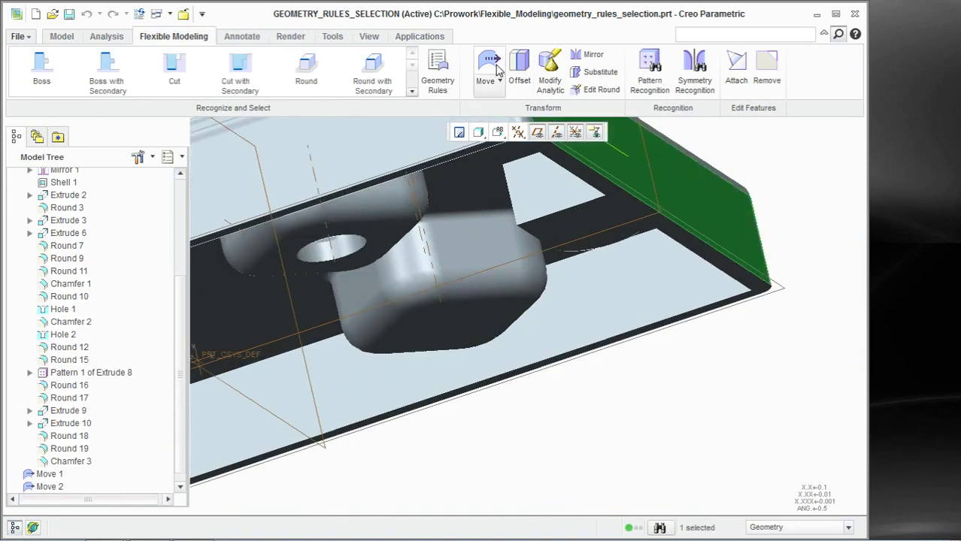
pyautogui.click(489, 68)
pyautogui.scroll(-2, 627, 271)
pyautogui.moveTo(667, 180); pyautogui.dragTo(741, 161)
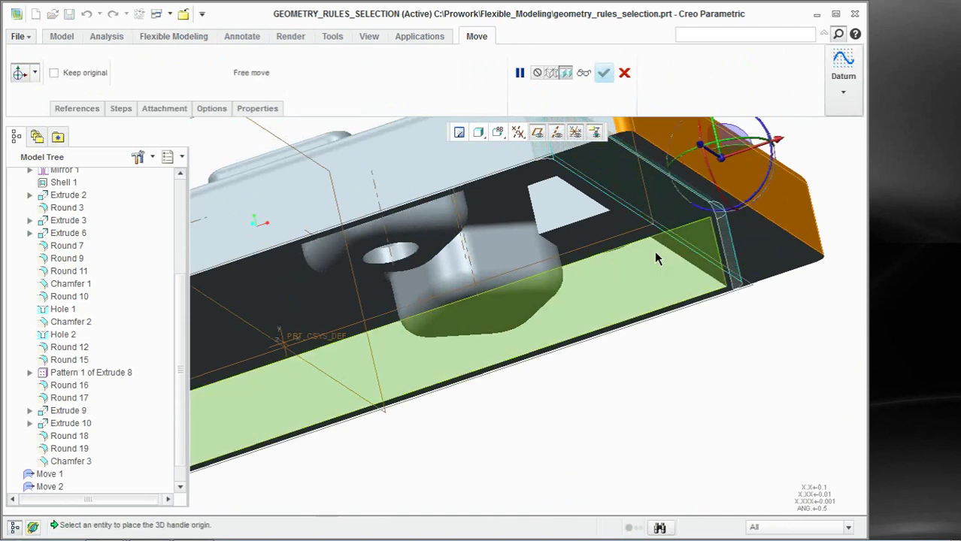
pyautogui.scroll(5, 674, 227)
pyautogui.scroll(-3, 675, 227)
pyautogui.moveTo(675, 227); pyautogui.dragTo(585, 154, button='middle')
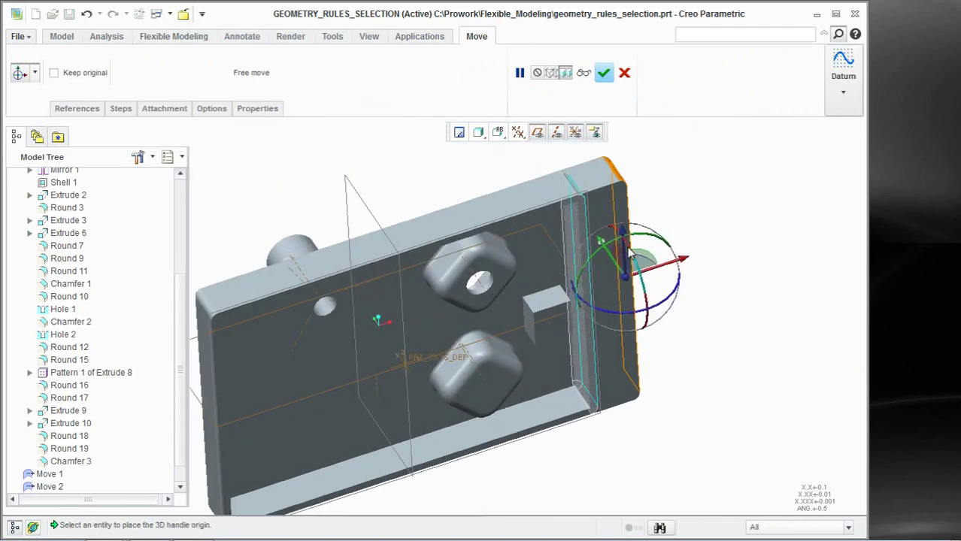
pyautogui.click(624, 72)
# Step: Select the plate's inner and outer end wall faces and move them outward about 78.28 along the plate's long front edge
pyautogui.click(450, 294)
pyautogui.moveTo(596, 268); pyautogui.dragTo(608, 295, button='middle')
pyautogui.scroll(-3, 604, 314)
pyautogui.keyDown('ctrl'); pyautogui.click(573, 259); pyautogui.keyUp('ctrl')
pyautogui.click(489, 66)
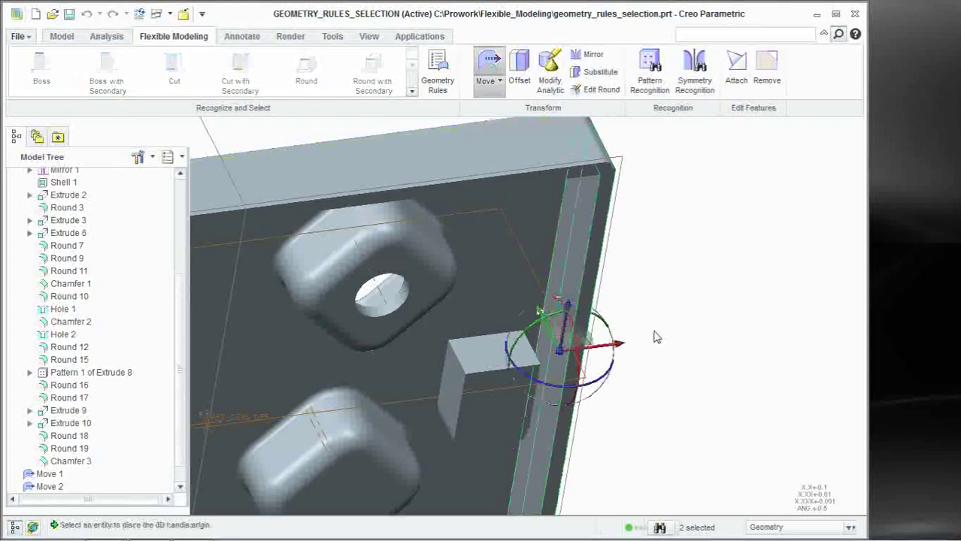
pyautogui.moveTo(650, 332); pyautogui.dragTo(609, 382, button='middle')
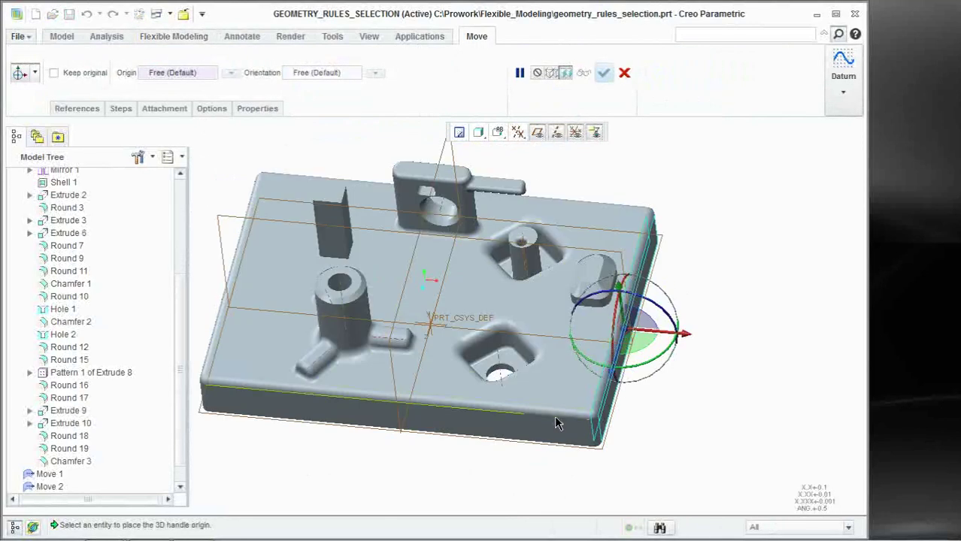
pyautogui.click(553, 420)
pyautogui.moveTo(532, 421); pyautogui.dragTo(620, 434)
pyautogui.moveTo(621, 434); pyautogui.dragTo(607, 106, button='middle')
pyautogui.click(604, 73)
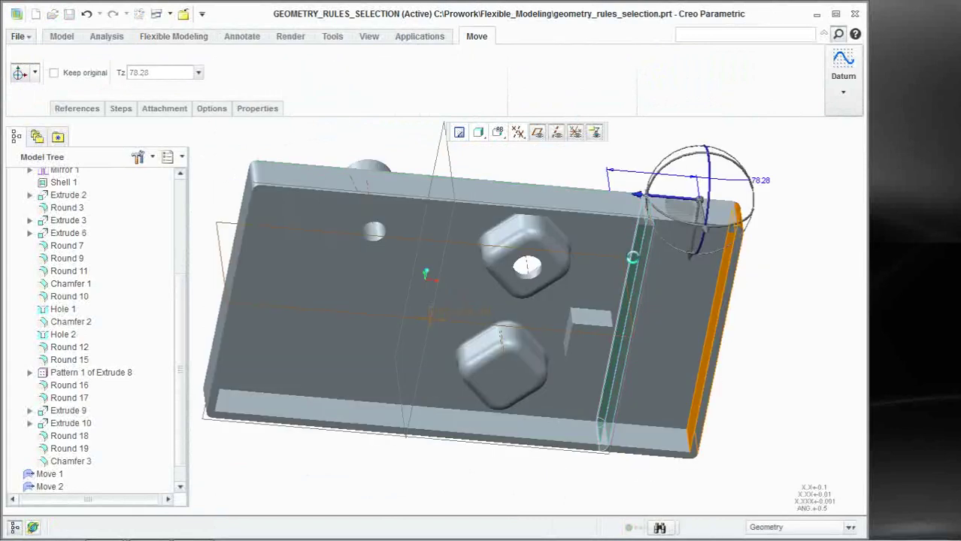
# Step: Inspect the extended plate from above and undo the move of its two end wall faces
pyautogui.moveTo(632, 287); pyautogui.dragTo(538, 325, button='middle')
pyautogui.scroll(3, 533, 327)
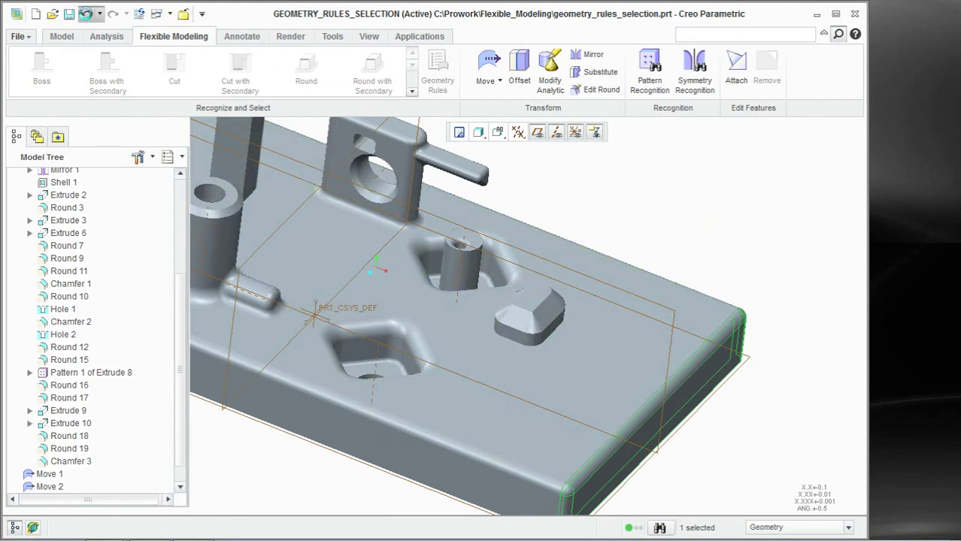
pyautogui.click(86, 13)
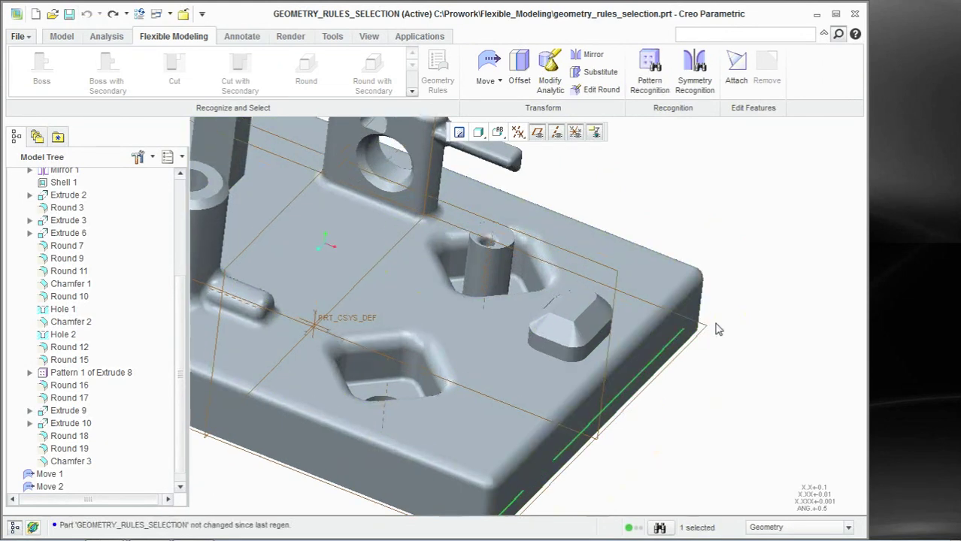
# Step: Select the plate's end face and the whole faceted boss, and move them together outward along the plate's long front edge
pyautogui.click(670, 352)
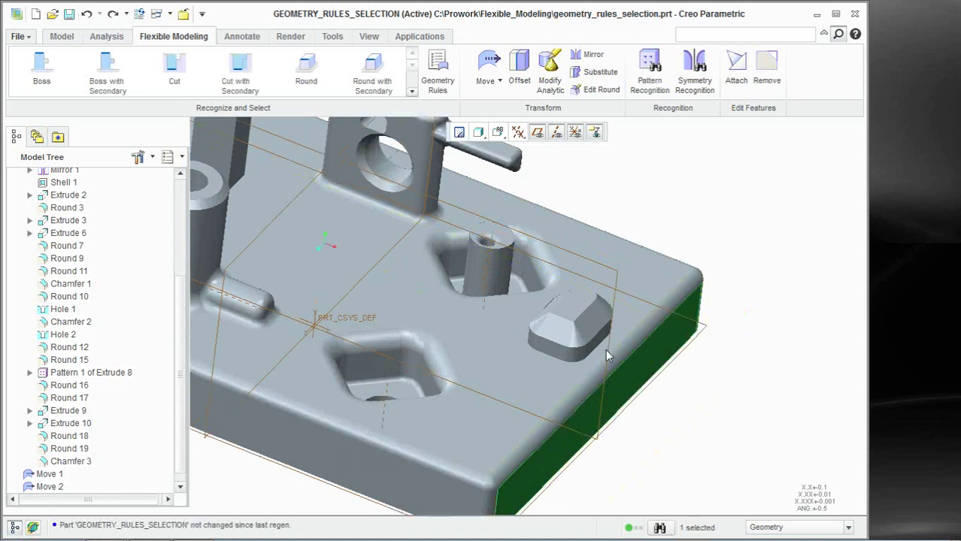
pyautogui.scroll(3, 609, 357)
pyautogui.keyDown('ctrl'); pyautogui.click(575, 277); pyautogui.keyUp('ctrl')
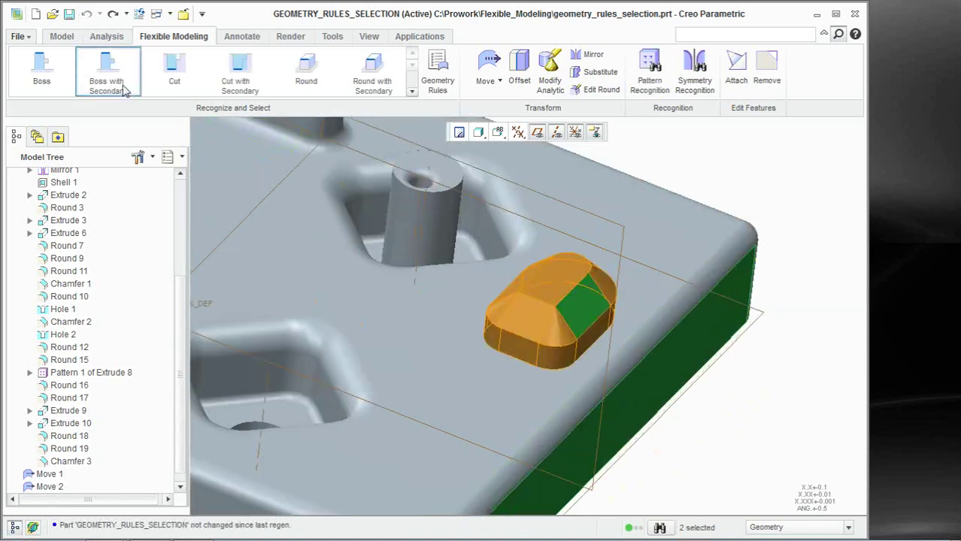
pyautogui.click(488, 69)
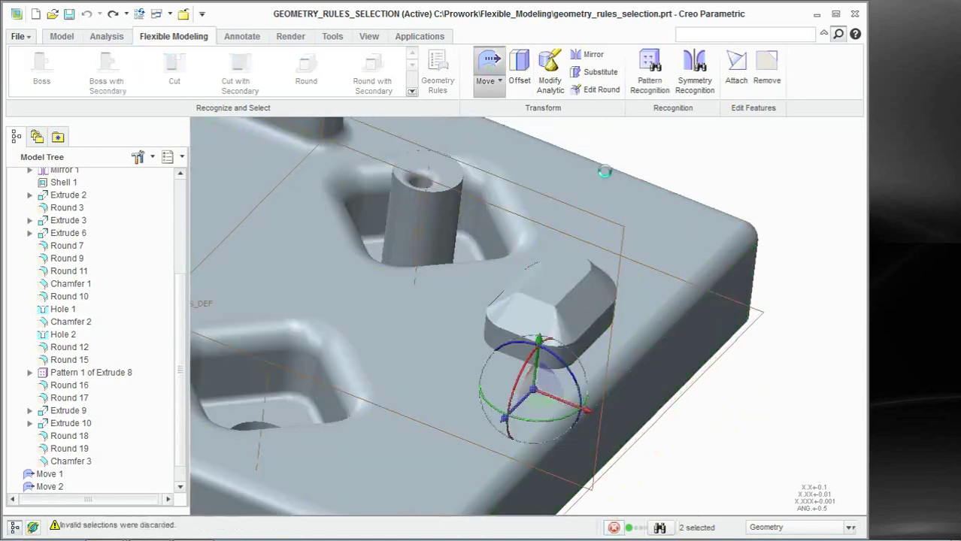
pyautogui.scroll(-3, 576, 357)
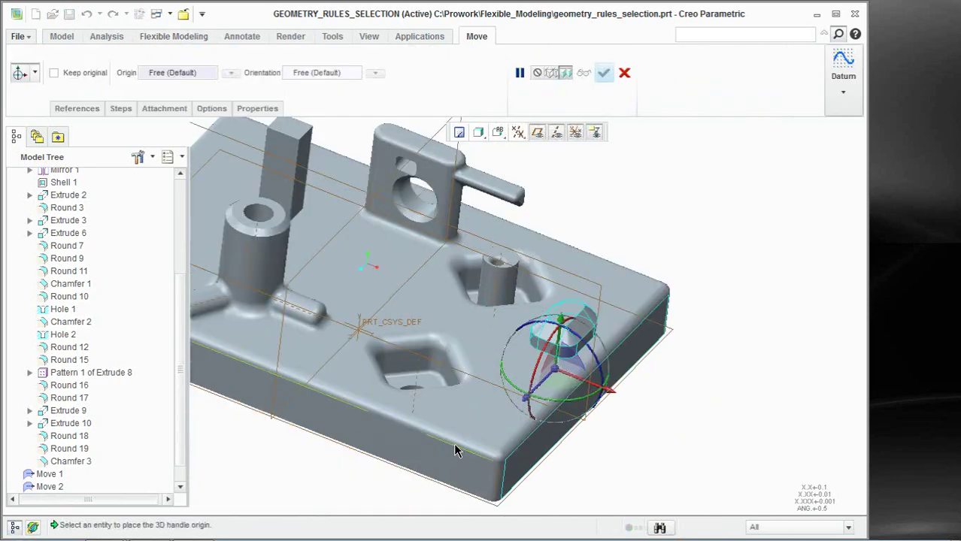
pyautogui.click(446, 444)
pyautogui.moveTo(445, 444); pyautogui.dragTo(649, 143)
pyautogui.click(604, 72)
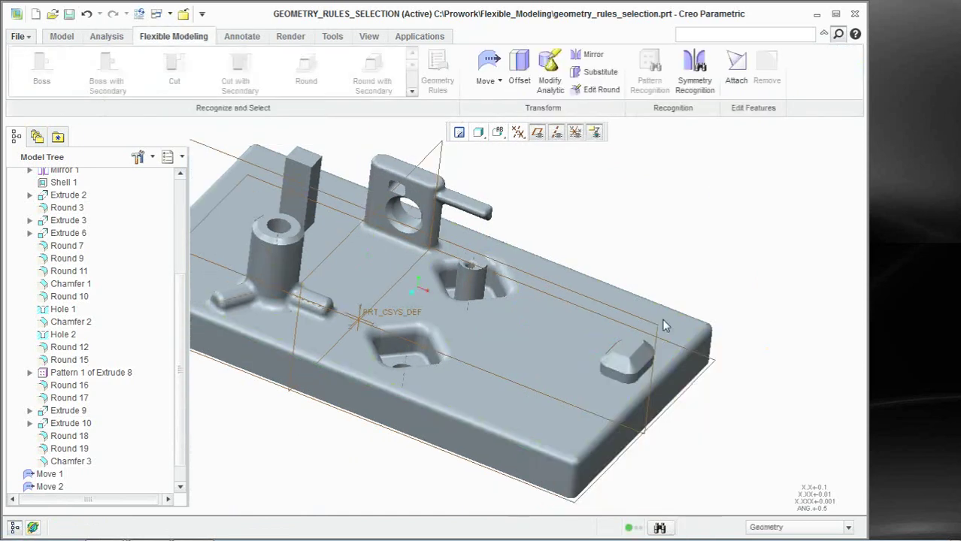
# Step: Select the hole in the tall cylindrical boss and shrink it with an Offset Geometry of about 7.44
pyautogui.scroll(3, 608, 409)
pyautogui.scroll(-1, 707, 332)
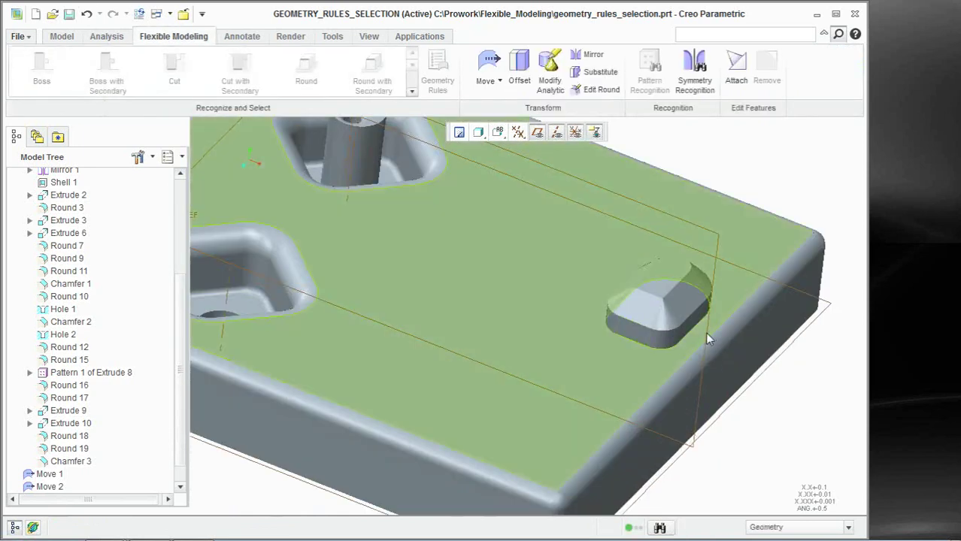
pyautogui.scroll(-3, 635, 331)
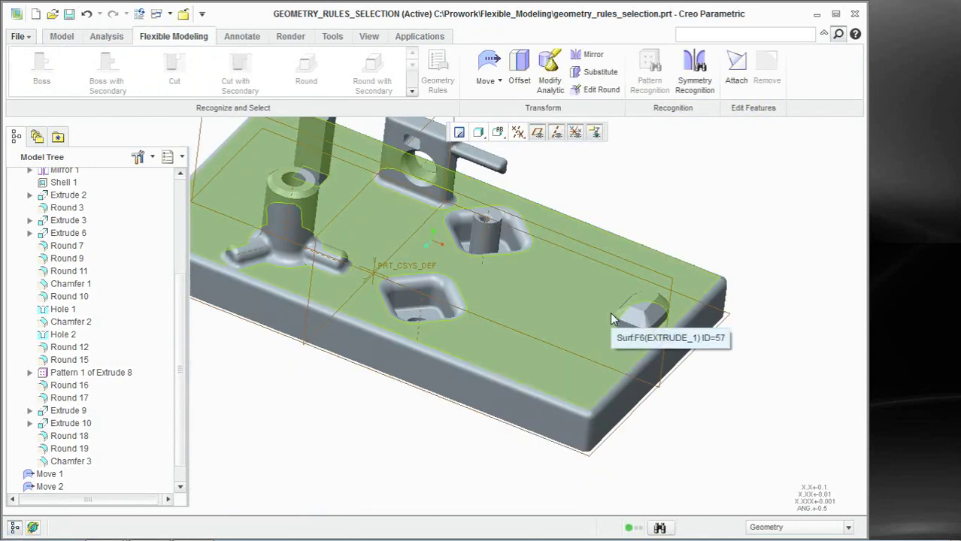
pyautogui.scroll(-2, 610, 312)
pyautogui.scroll(6, 427, 239)
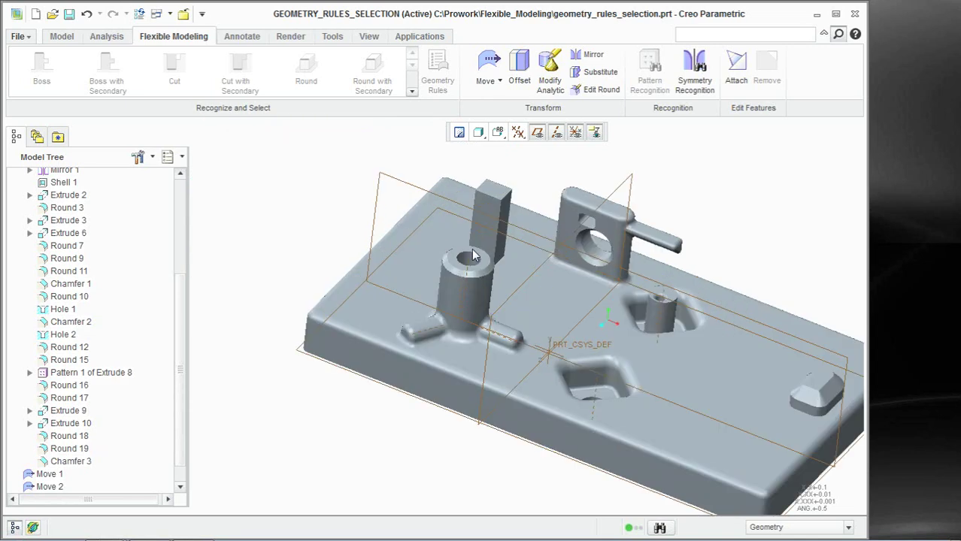
pyautogui.click(458, 278)
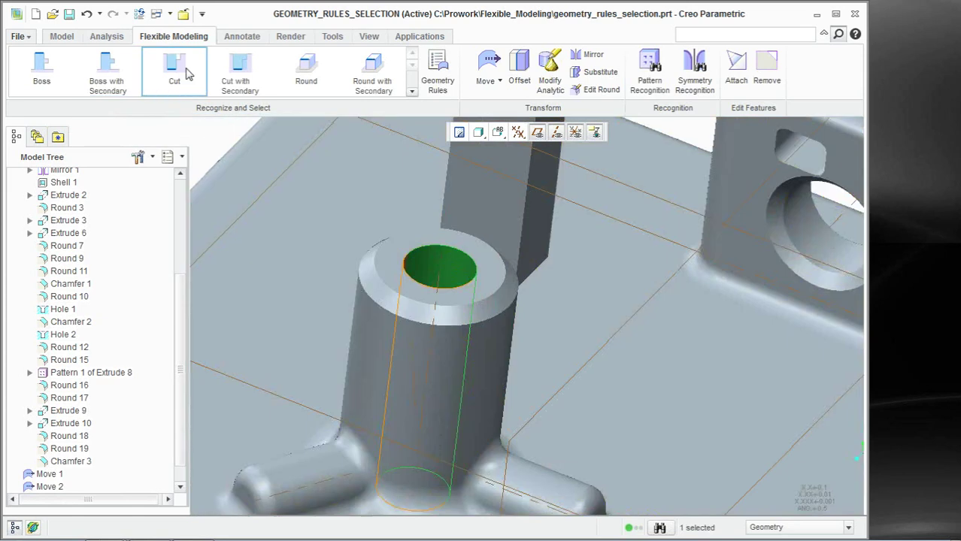
pyautogui.click(174, 69)
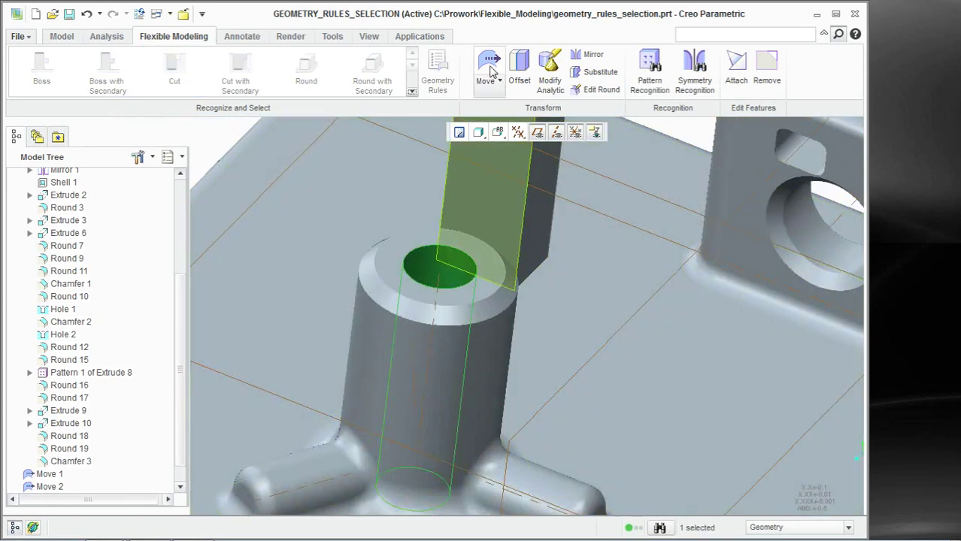
pyautogui.click(518, 69)
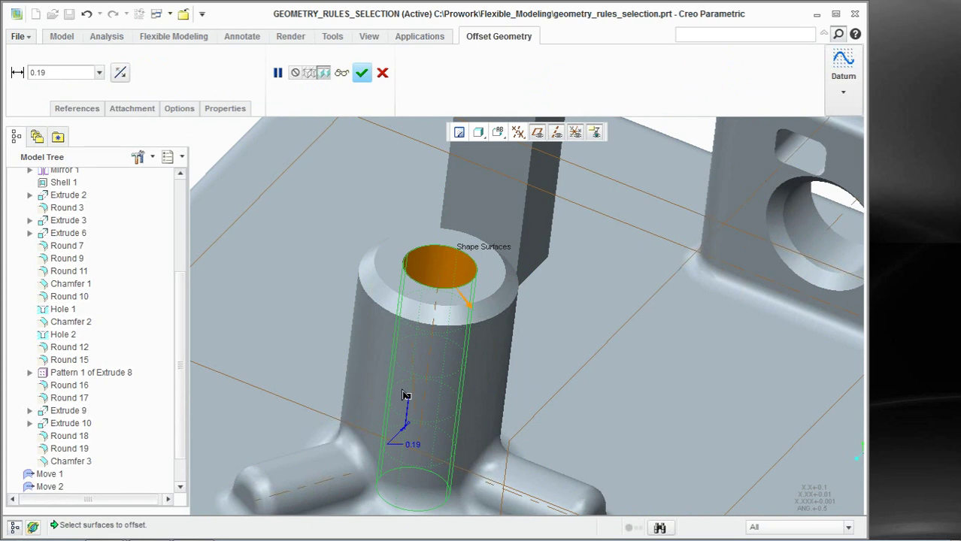
pyautogui.moveTo(405, 395); pyautogui.dragTo(437, 402)
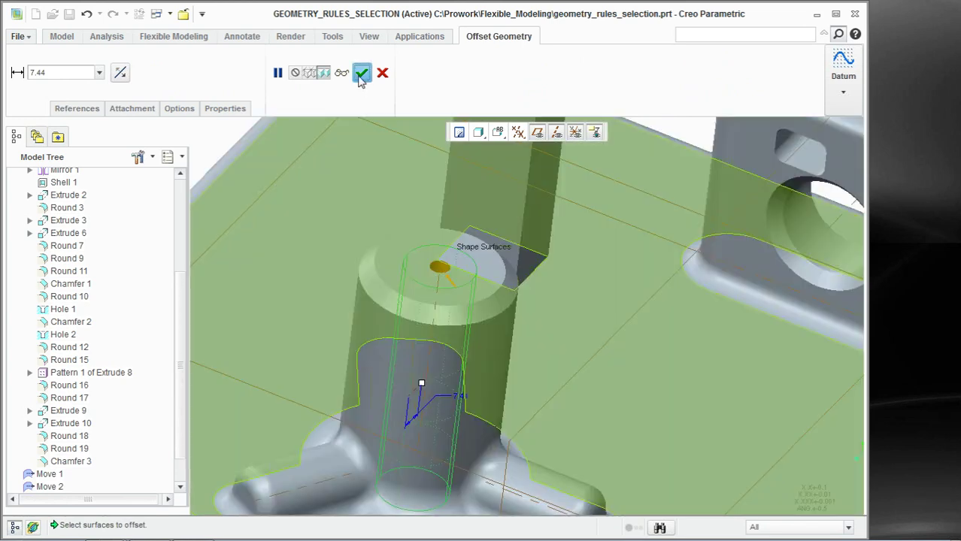
pyautogui.click(359, 74)
pyautogui.hotkey('ctrl', 'd')
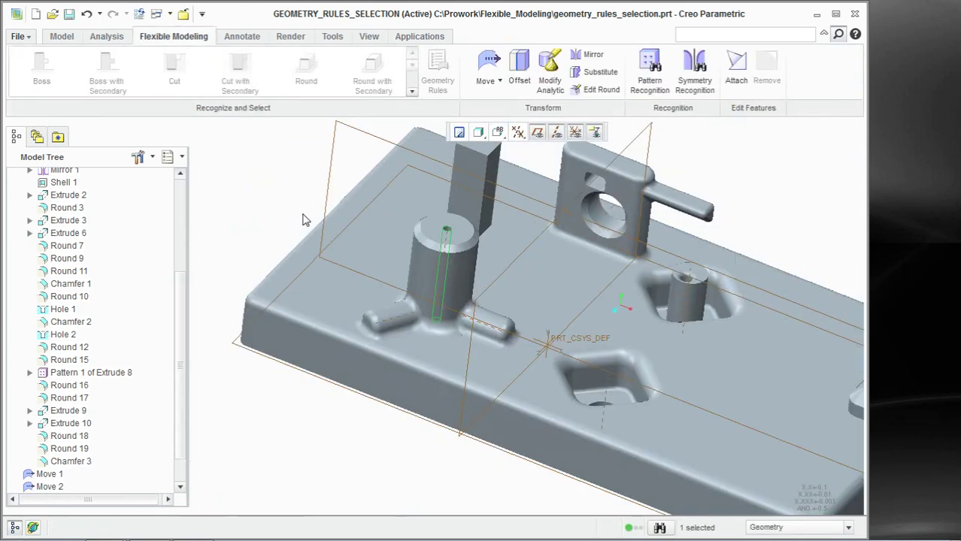
# Step: Switch to MOVE.PRT and shrink the hole in the faceted boss with an Offset Geometry of about 2.41
pyautogui.click(156, 14)
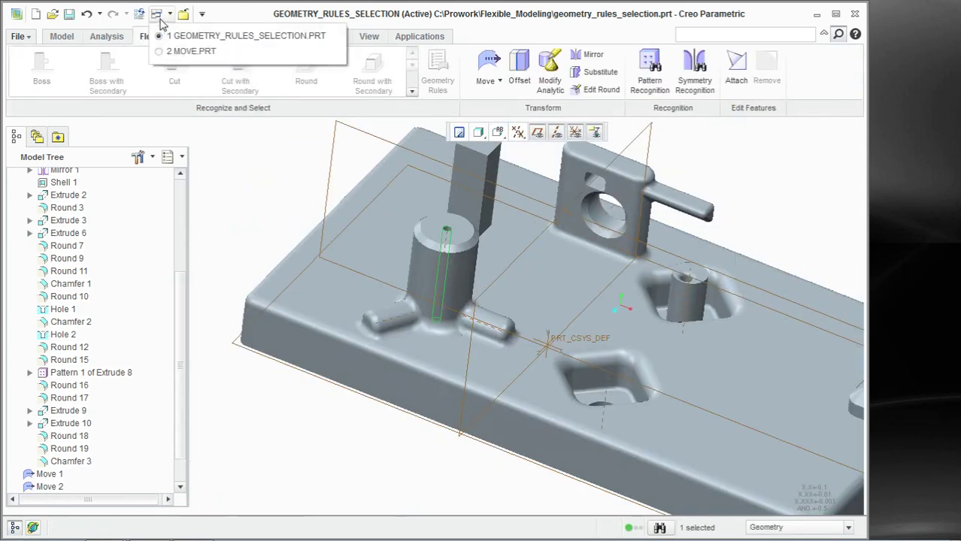
pyautogui.click(180, 54)
pyautogui.moveTo(421, 219); pyautogui.dragTo(254, 460, button='middle')
pyautogui.scroll(5, 279, 424)
pyautogui.click(383, 360)
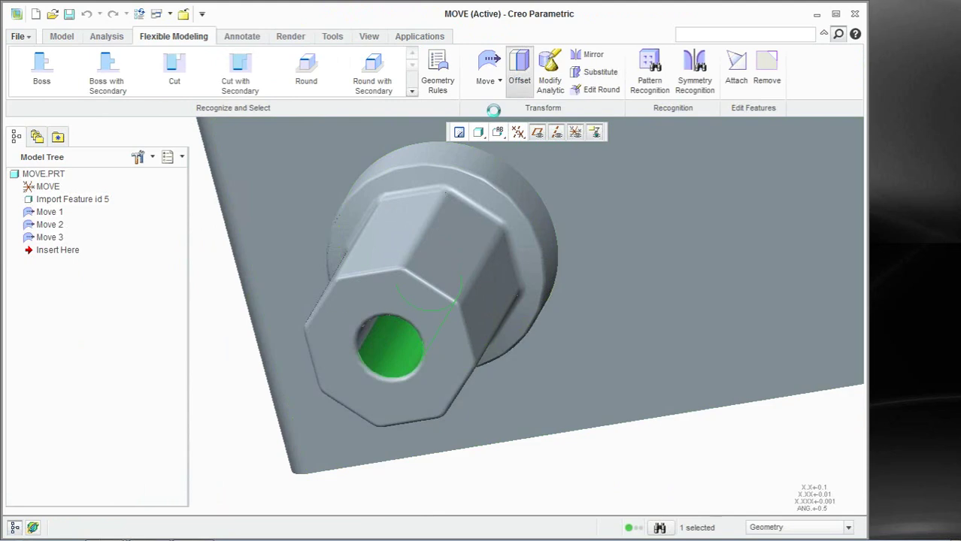
pyautogui.click(517, 75)
pyautogui.moveTo(415, 343); pyautogui.dragTo(401, 339)
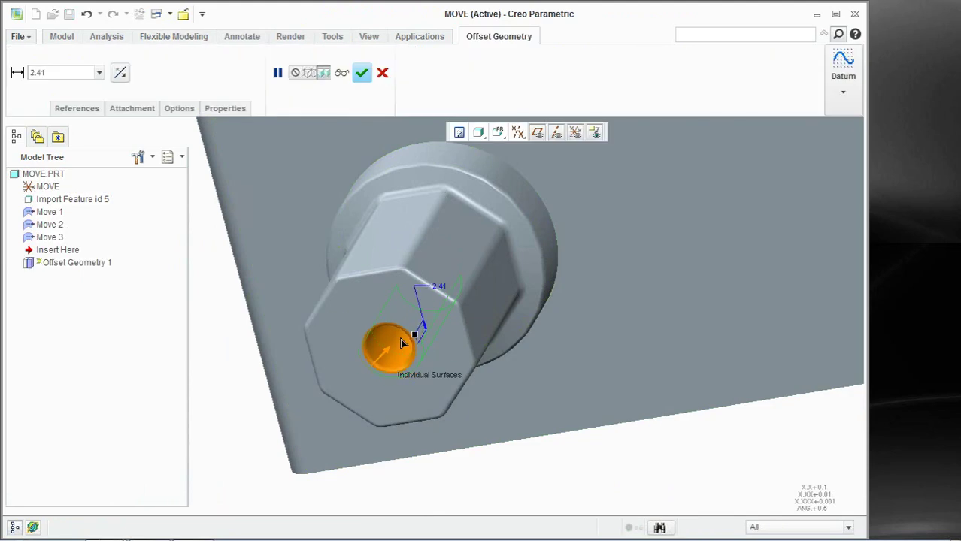
pyautogui.click(362, 72)
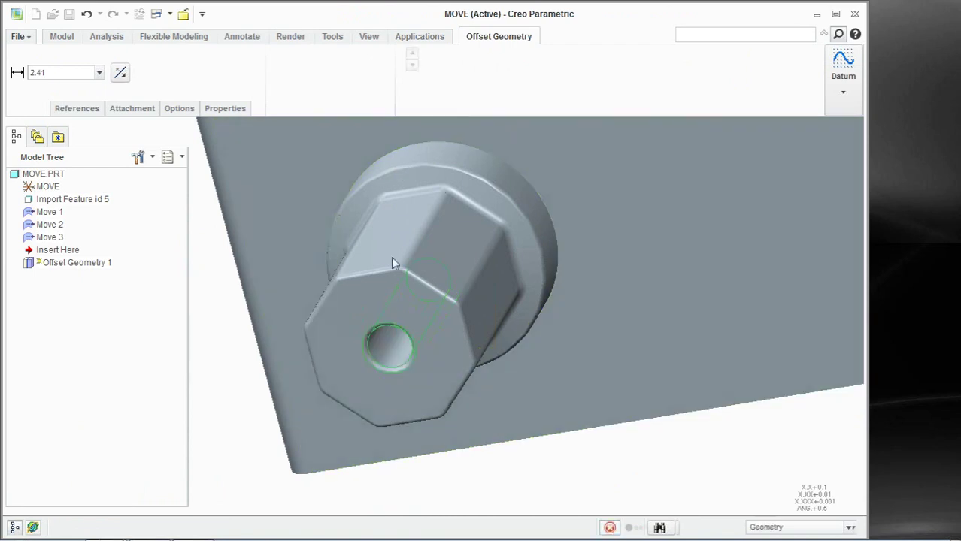
# Step: Select the whole chain of connected rounds along the block's upper and outer edges and set their radius to about 8.50 with Edit Round
pyautogui.moveTo(419, 342); pyautogui.dragTo(449, 282, button='middle')
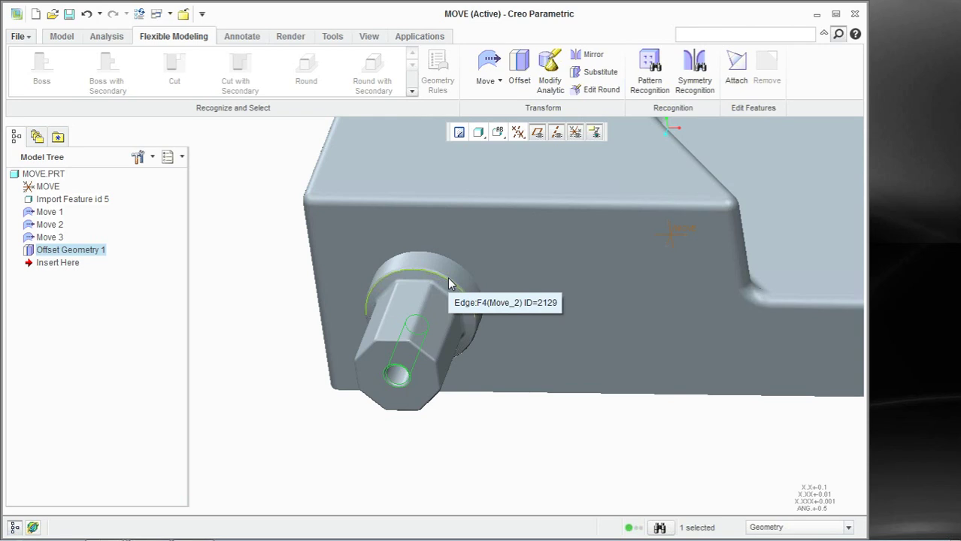
pyautogui.hotkey('ctrl', 'd')
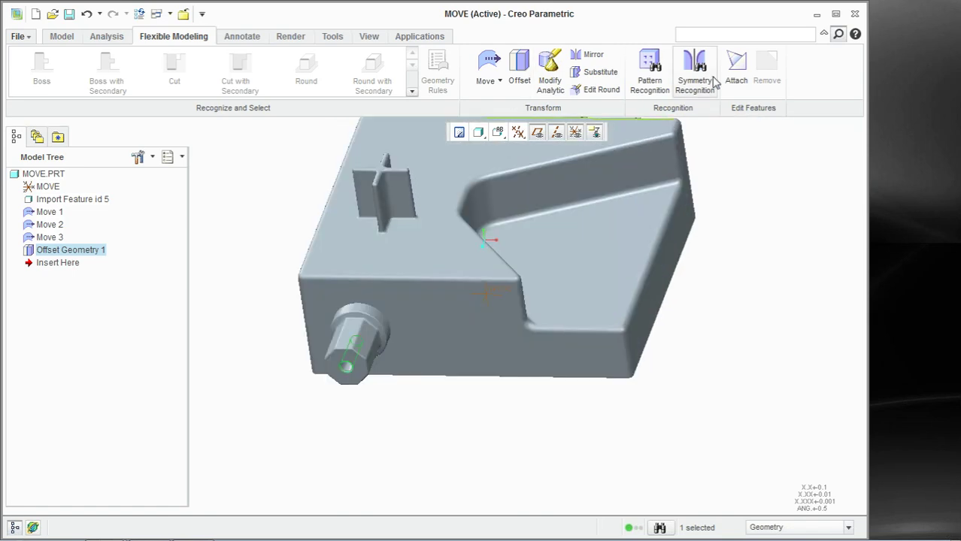
pyautogui.scroll(2, 607, 310)
pyautogui.scroll(-2, 641, 237)
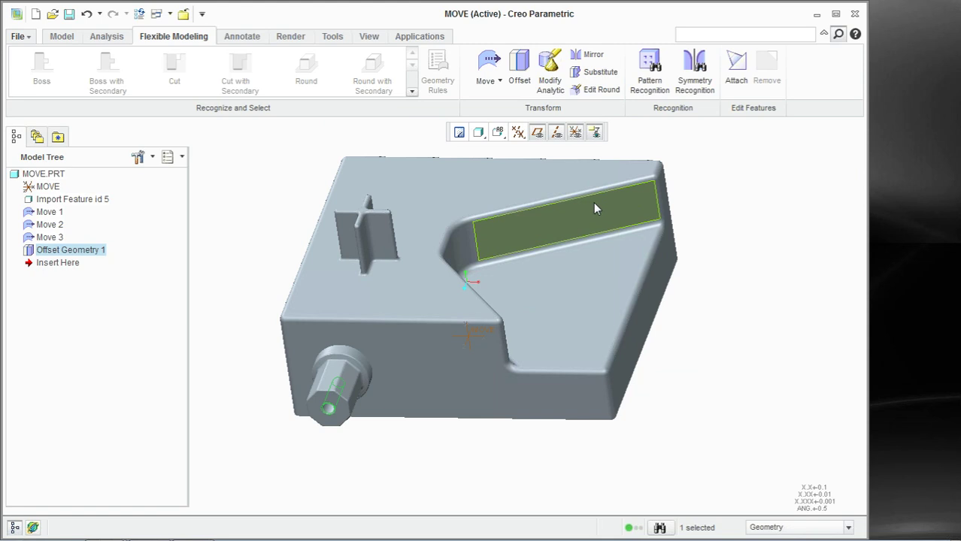
pyautogui.scroll(-1, 595, 200)
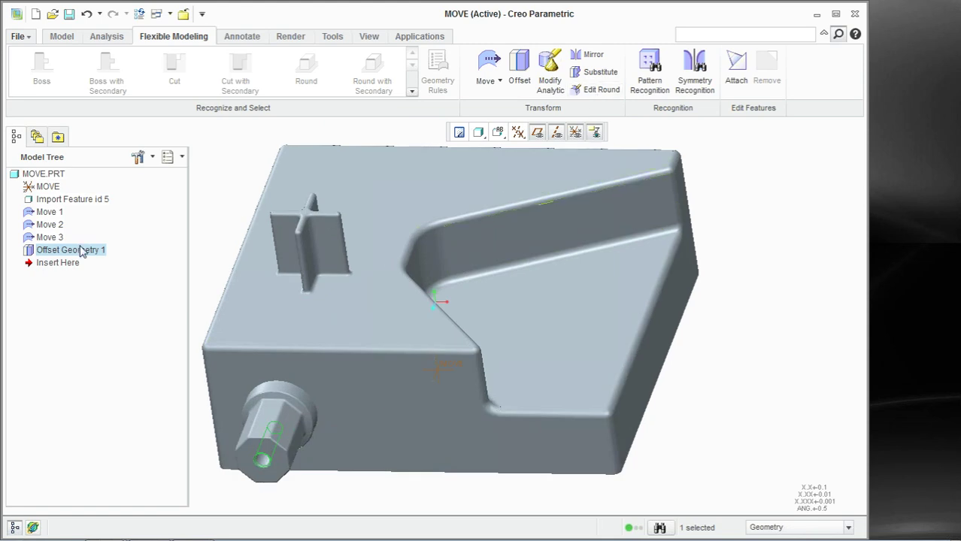
pyautogui.scroll(2, 542, 203)
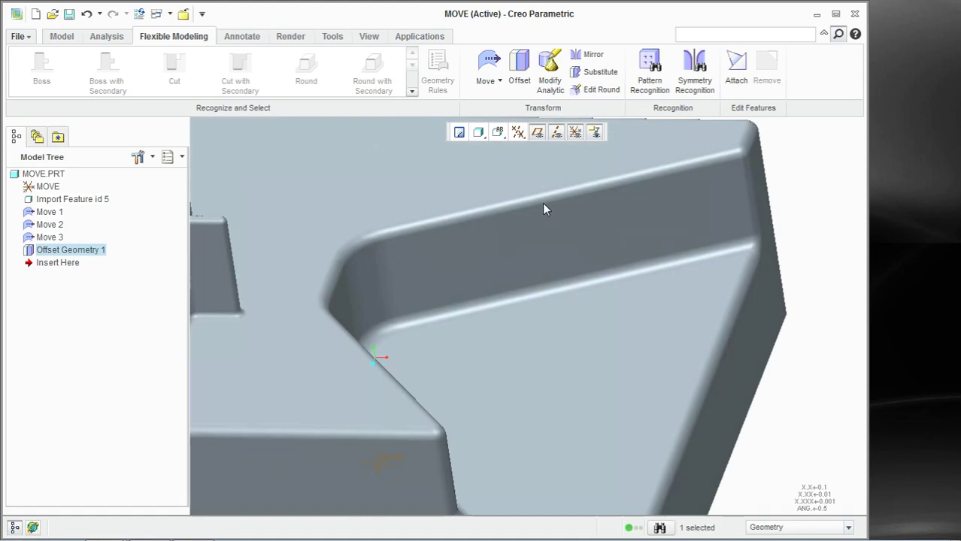
pyautogui.click(544, 198)
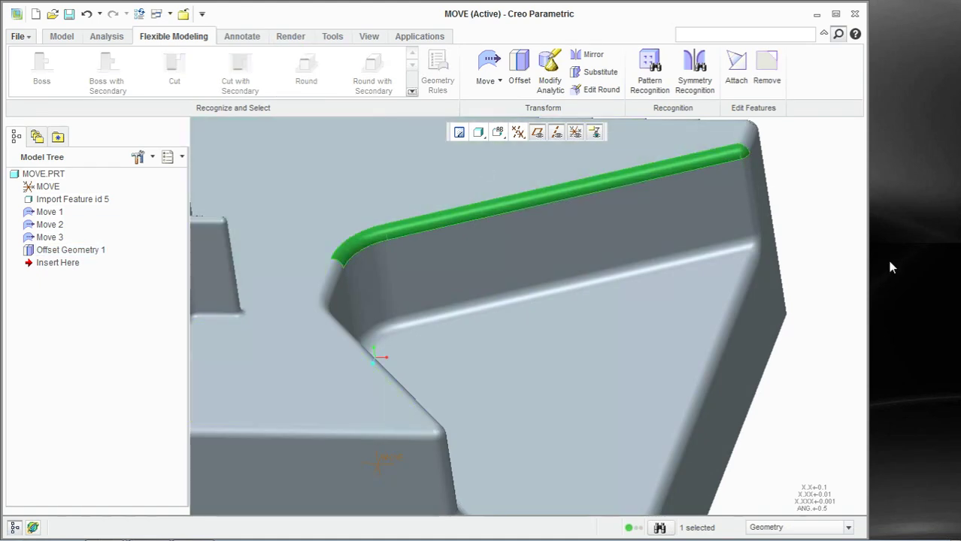
pyautogui.click(599, 185)
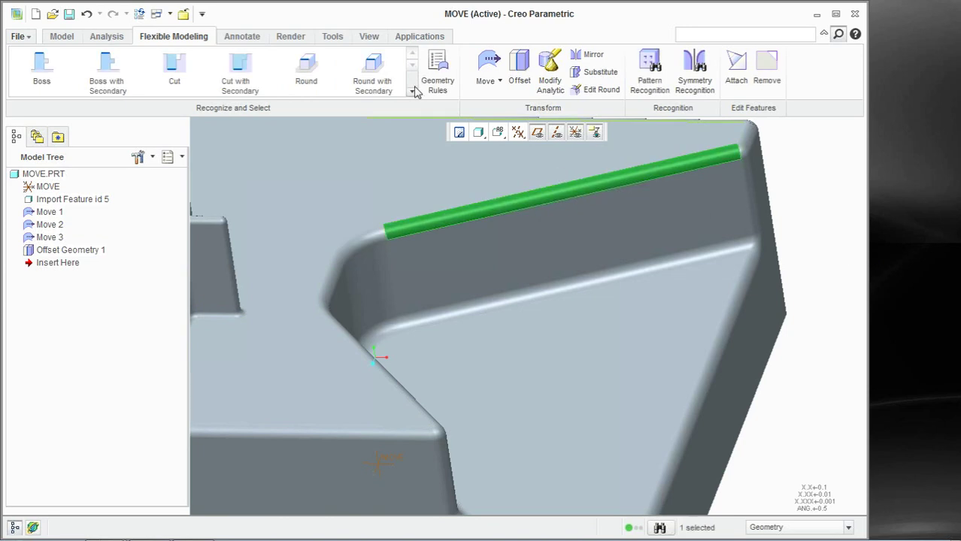
pyautogui.click(390, 90)
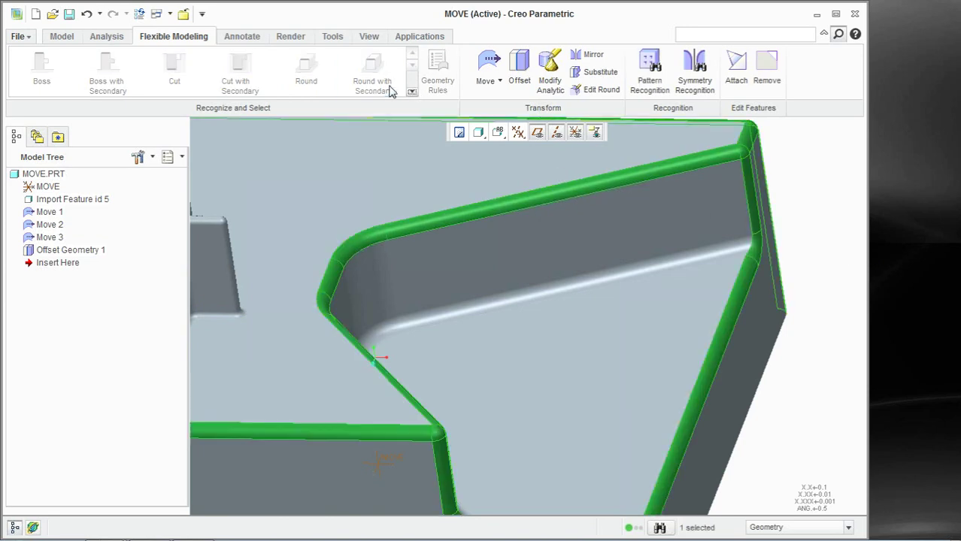
pyautogui.click(595, 90)
pyautogui.moveTo(561, 185); pyautogui.dragTo(561, 183)
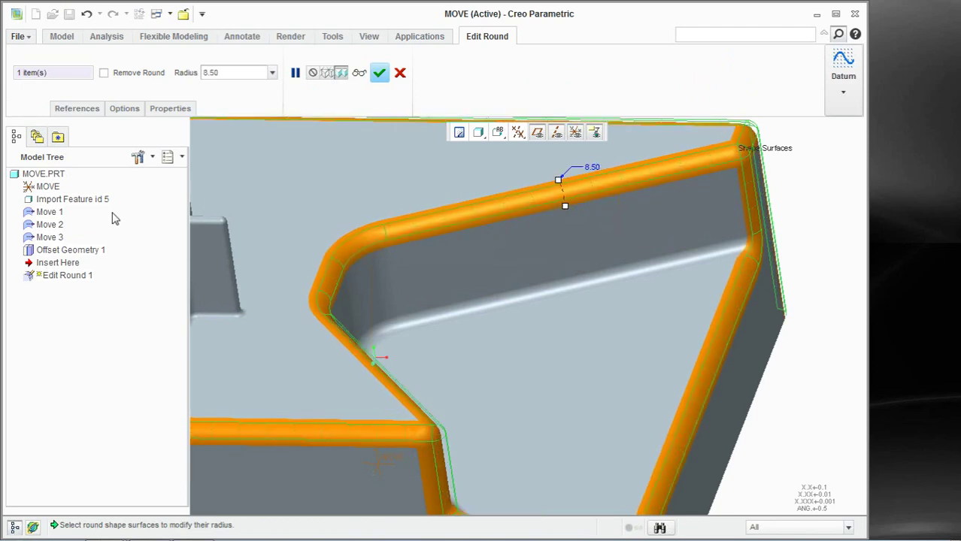
pyautogui.click(379, 73)
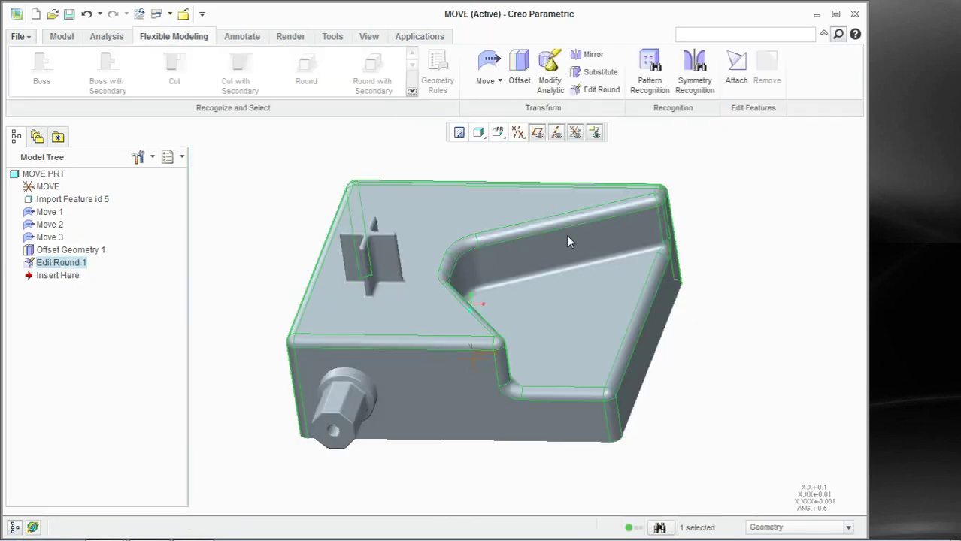
# Step: Select the block's full set of connected outer edge rounds and remove them from the part
pyautogui.click(567, 225)
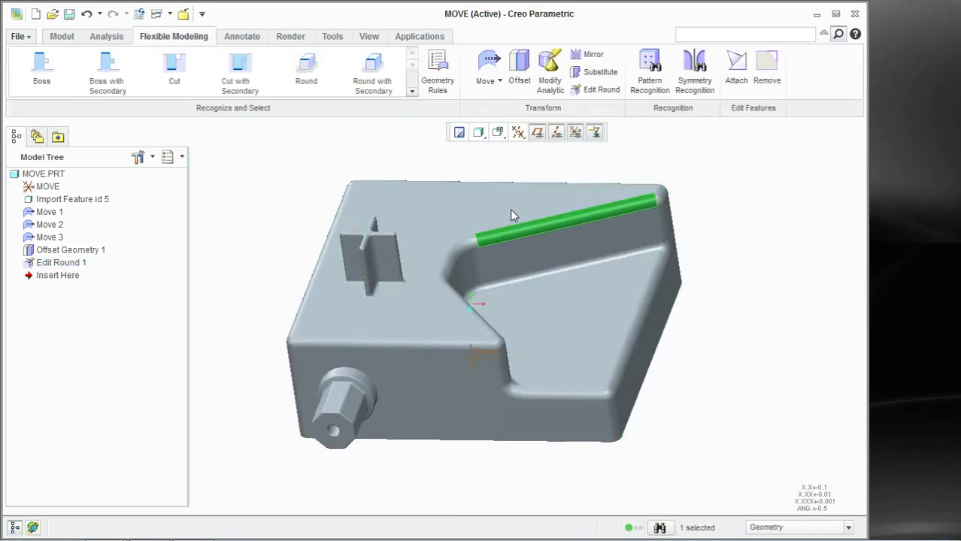
pyautogui.click(370, 87)
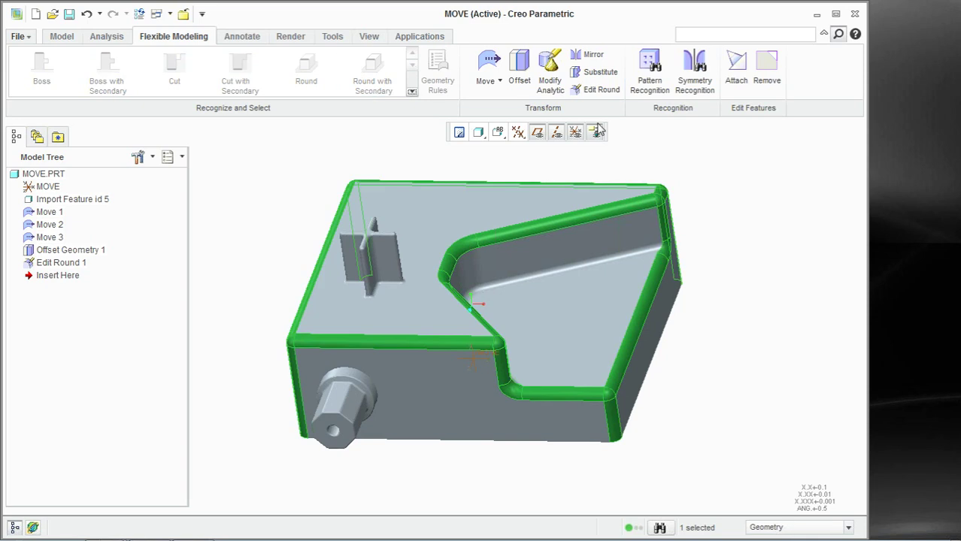
pyautogui.click(777, 91)
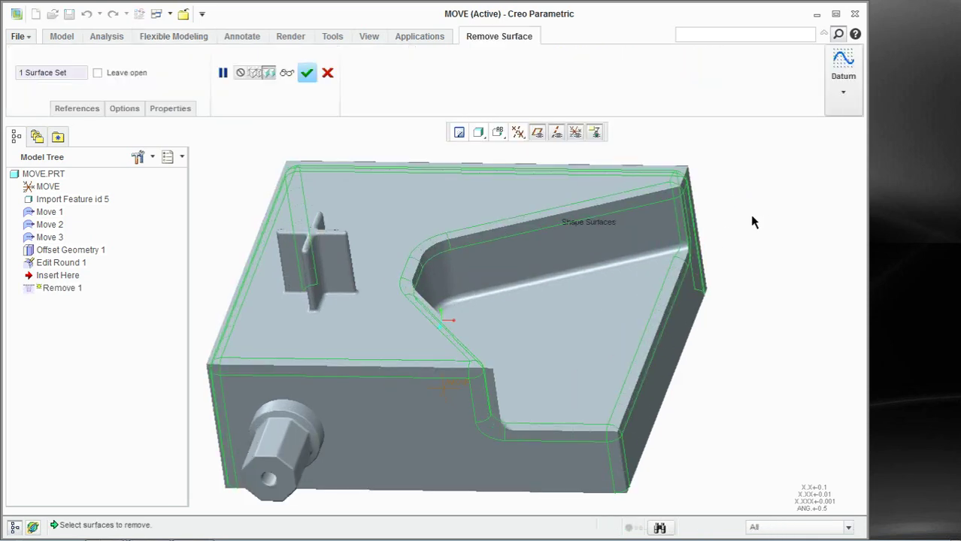
pyautogui.moveTo(603, 234)
pyautogui.mouseDown(button='middle')
pyautogui.moveTo(618, 256)
pyautogui.moveTo(600, 231)
pyautogui.mouseUp(button='middle')
pyautogui.click(308, 74)
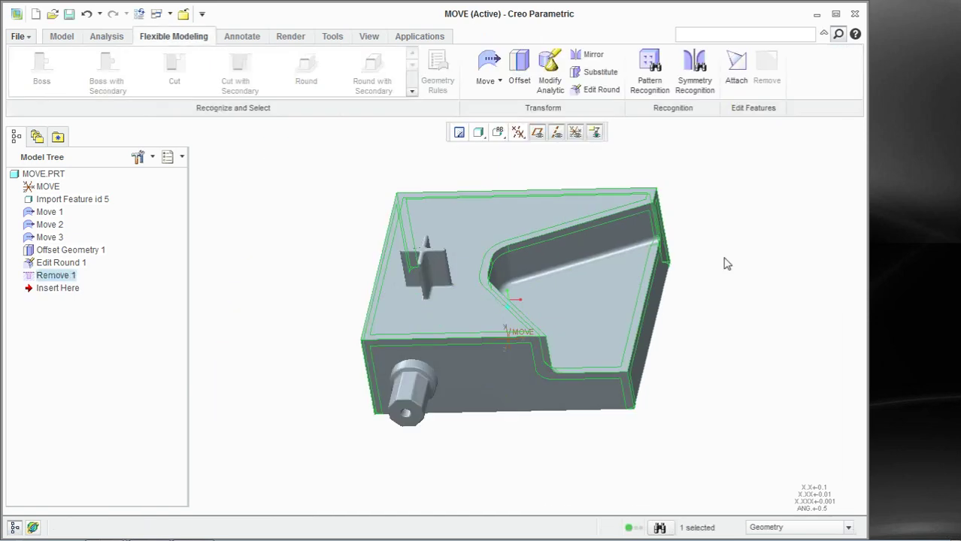
# Step: Select the connected rounds along the floor edge of the block's angled recess, remove them and clear the selection
pyautogui.scroll(-3, 651, 217)
pyautogui.moveTo(641, 209); pyautogui.dragTo(591, 240, button='middle')
pyautogui.click(589, 239)
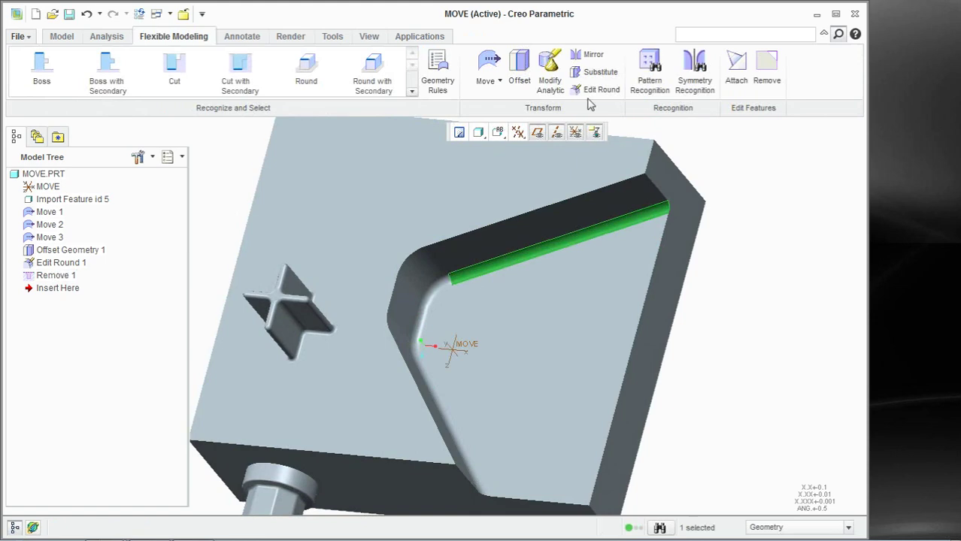
pyautogui.click(391, 89)
pyautogui.click(767, 74)
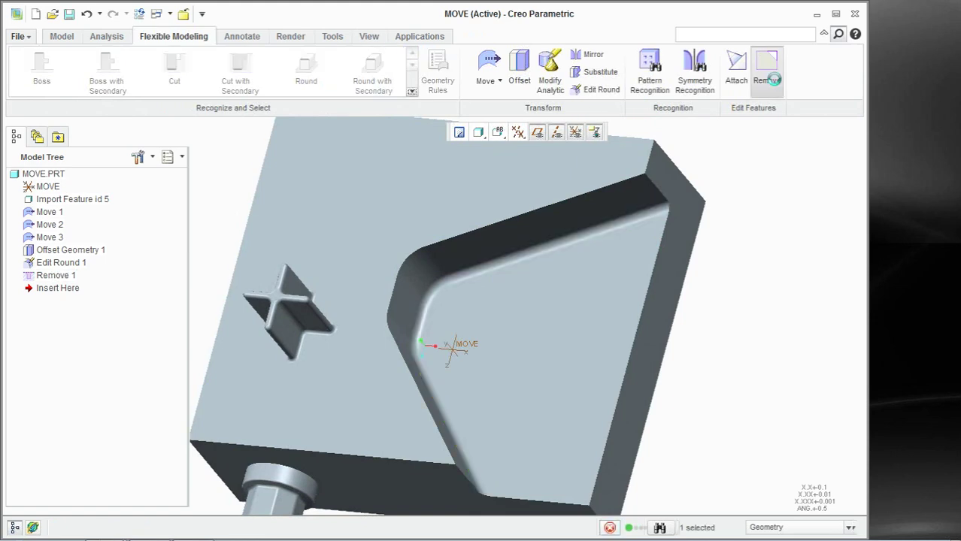
pyautogui.middleClick(549, 188)
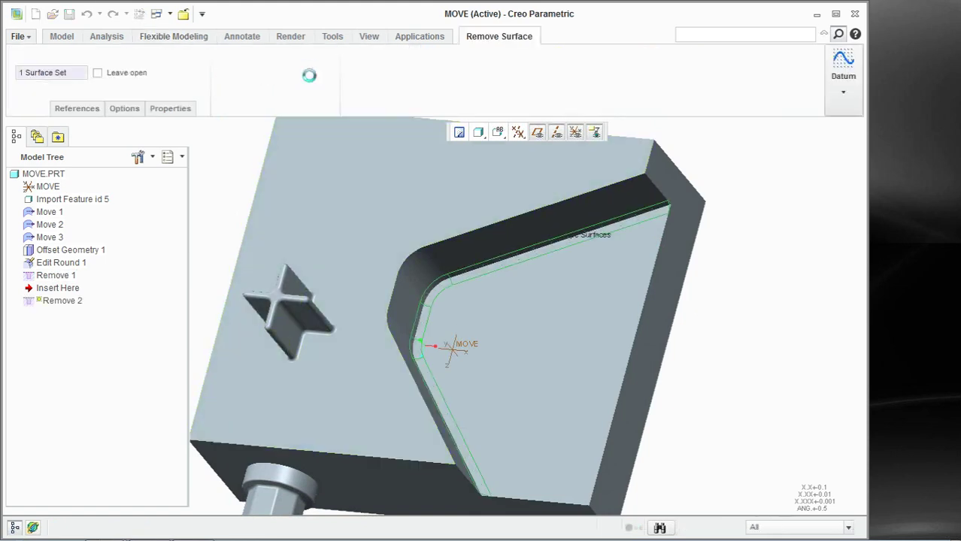
pyautogui.moveTo(489, 276); pyautogui.dragTo(788, 304, button='middle')
pyautogui.click(788, 304)
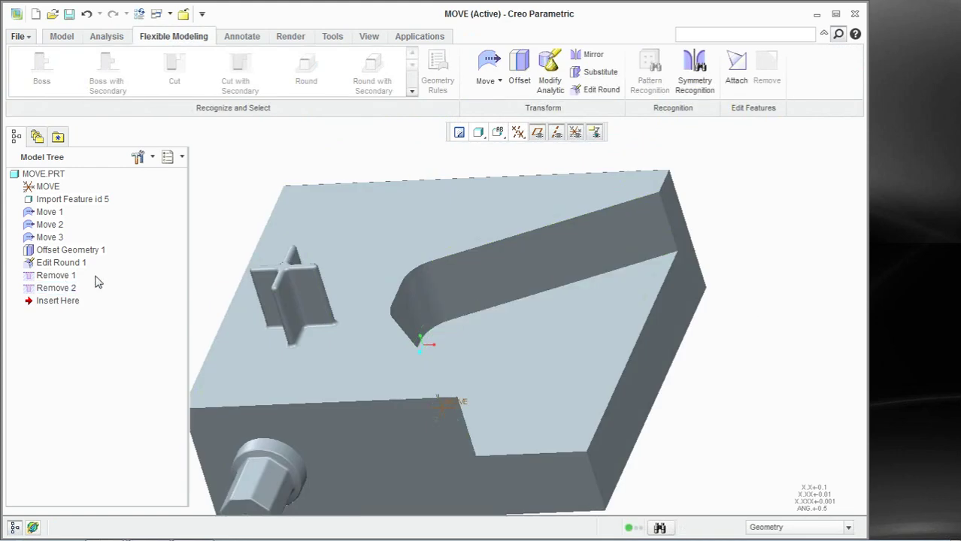
pyautogui.click(292, 229)
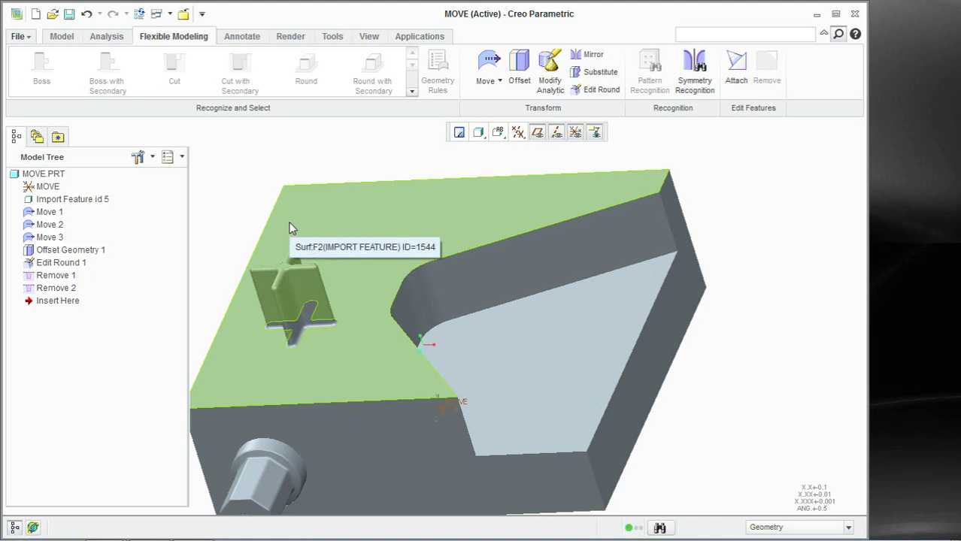
pyautogui.click(226, 158)
# Step: Switch to GEOMETRY_RULES_SELECTION.PRT and reduce the rim rounds of the front diamond-shaped pocket to a radius of about 5.75 with Edit Round
pyautogui.click(157, 14)
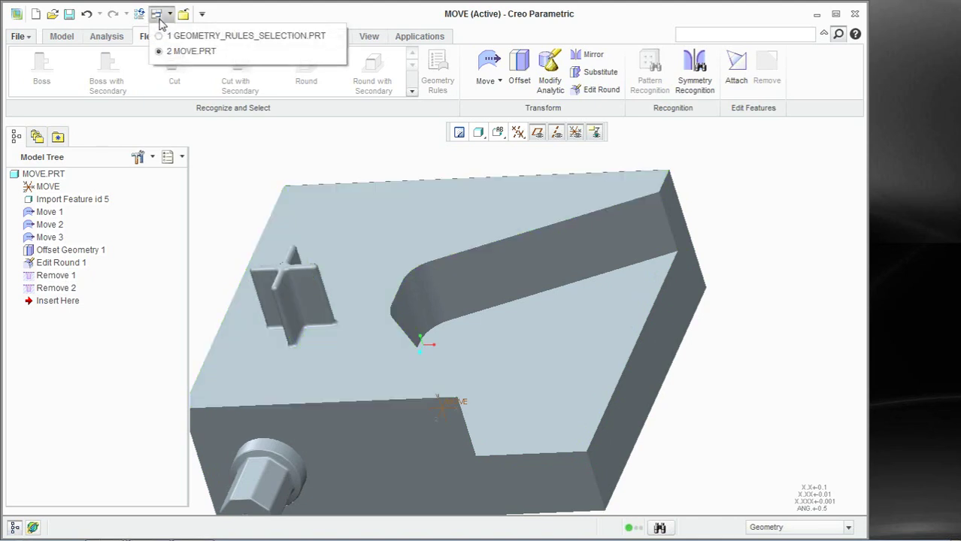
pyautogui.click(205, 36)
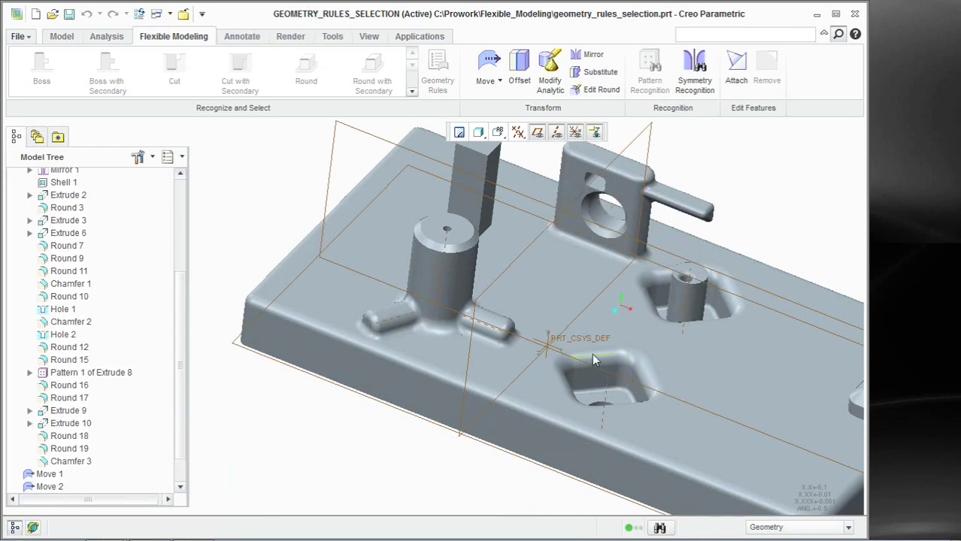
pyautogui.scroll(-2, 643, 419)
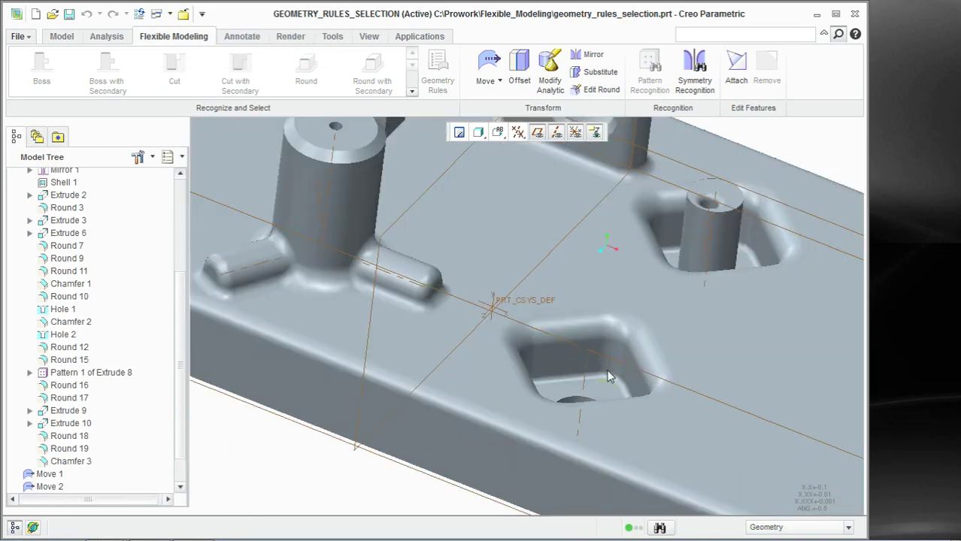
pyautogui.click(582, 333)
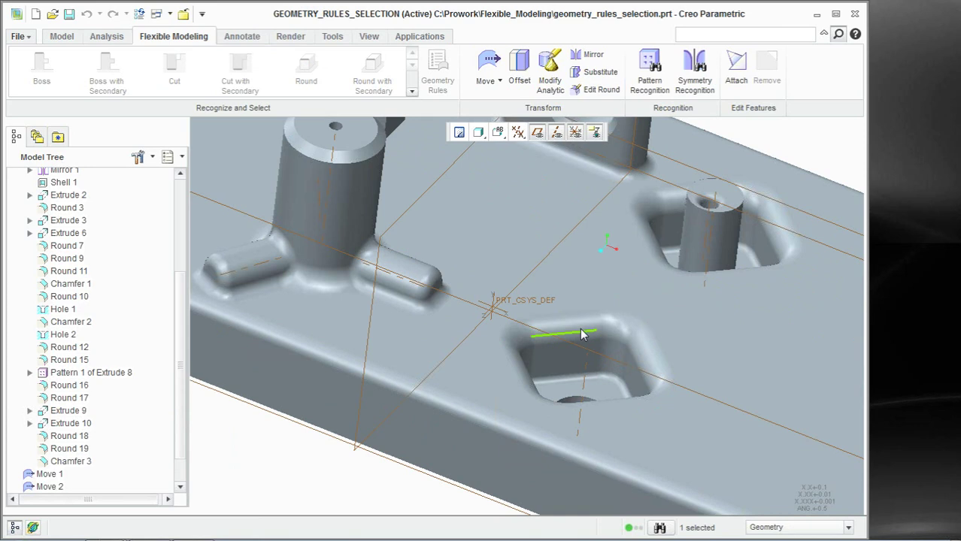
pyautogui.click(581, 331)
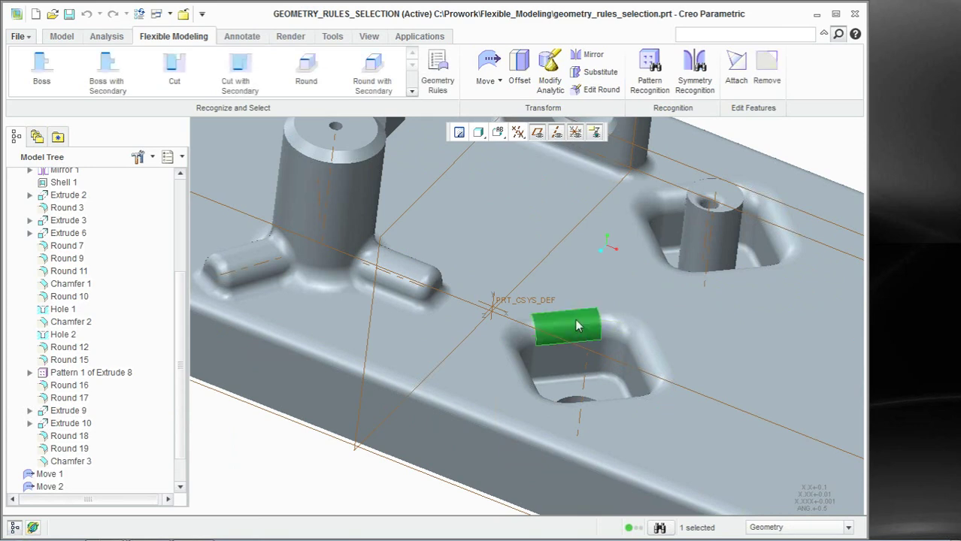
pyautogui.click(459, 132)
pyautogui.click(601, 90)
pyautogui.moveTo(568, 319); pyautogui.dragTo(568, 322)
pyautogui.click(379, 73)
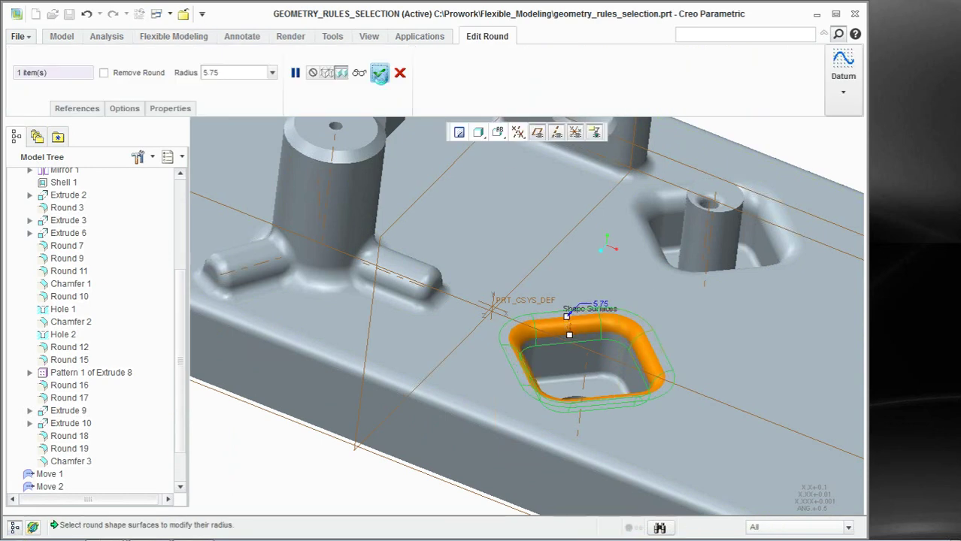
pyautogui.scroll(-2, 178, 369)
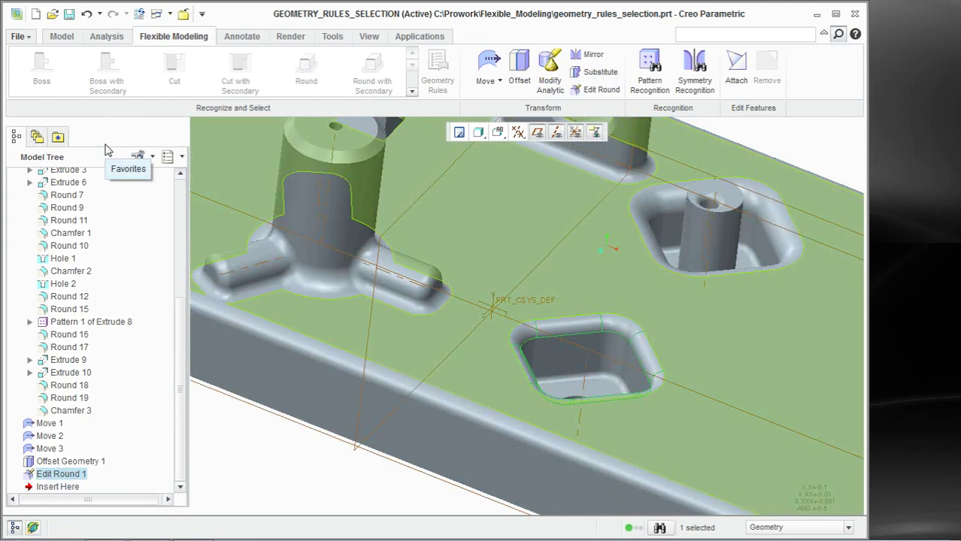
# Step: Open substitute.prt from the Flexible_Modeling folder and make the Flexible Modeling tools available for it
pyautogui.click(53, 16)
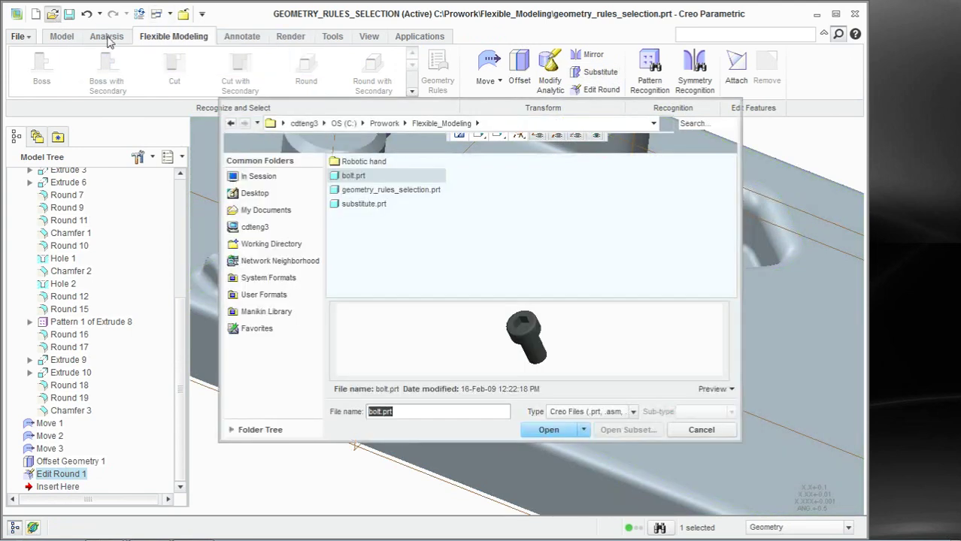
pyautogui.click(364, 204)
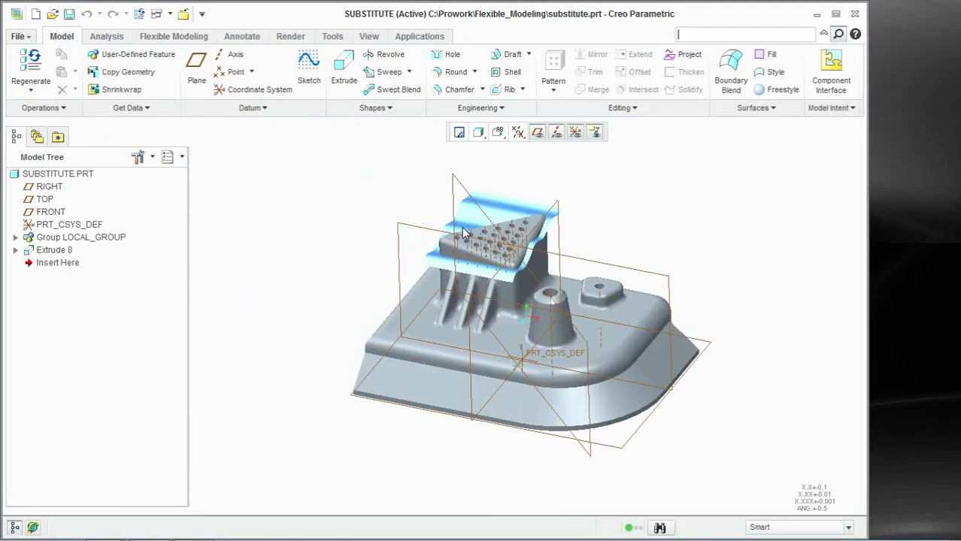
pyautogui.scroll(3, 533, 233)
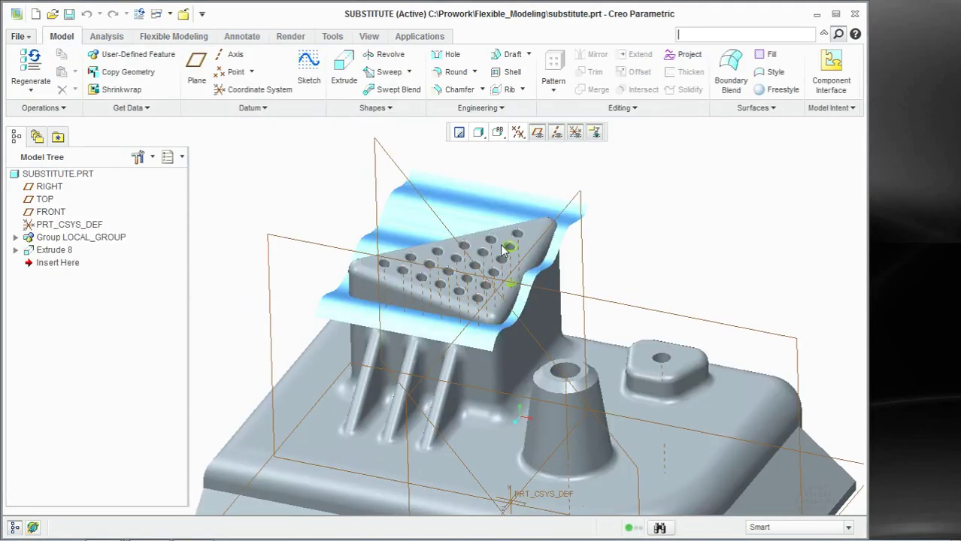
pyautogui.click(164, 39)
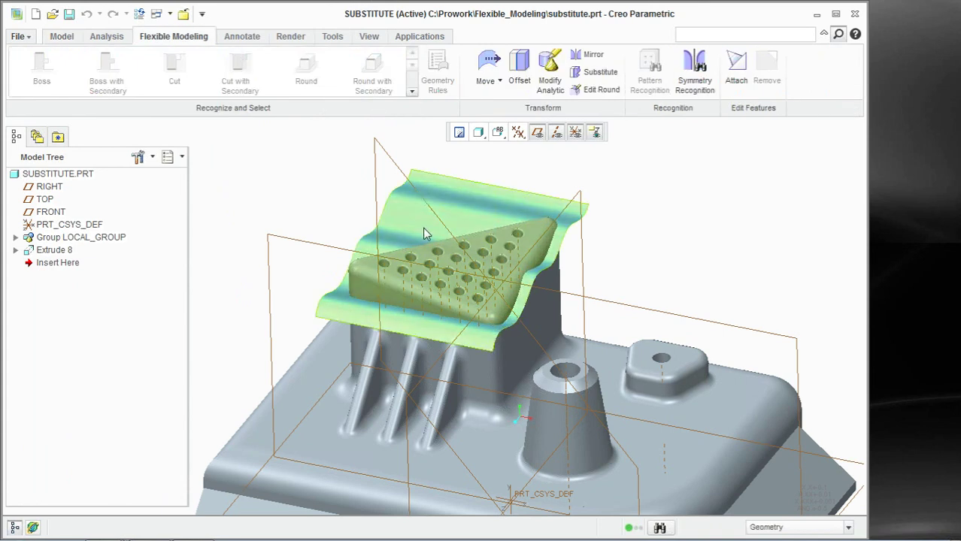
pyautogui.scroll(2, 425, 233)
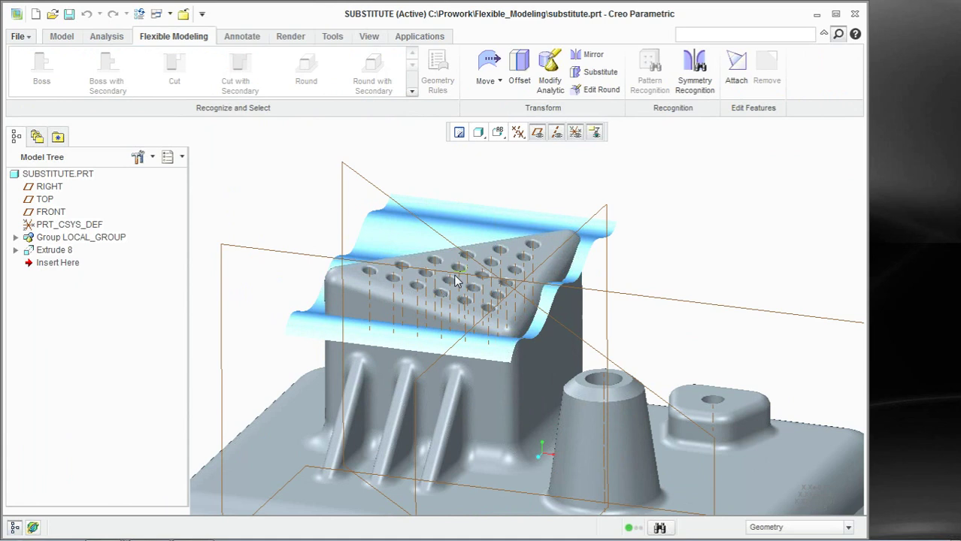
# Step: Substitute the perforated triangular top face of the block with the wavy surface quilt
pyautogui.scroll(3, 455, 280)
pyautogui.click(600, 72)
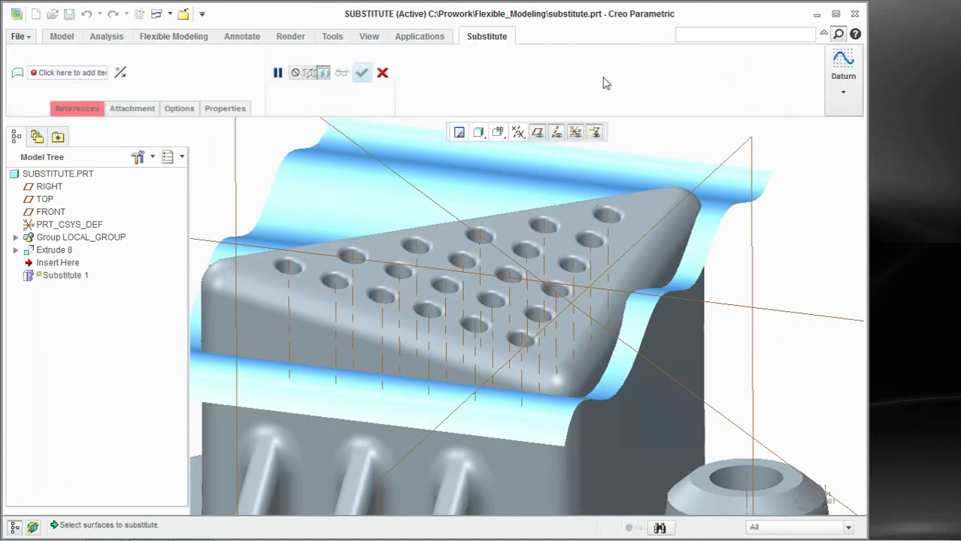
pyautogui.click(385, 248)
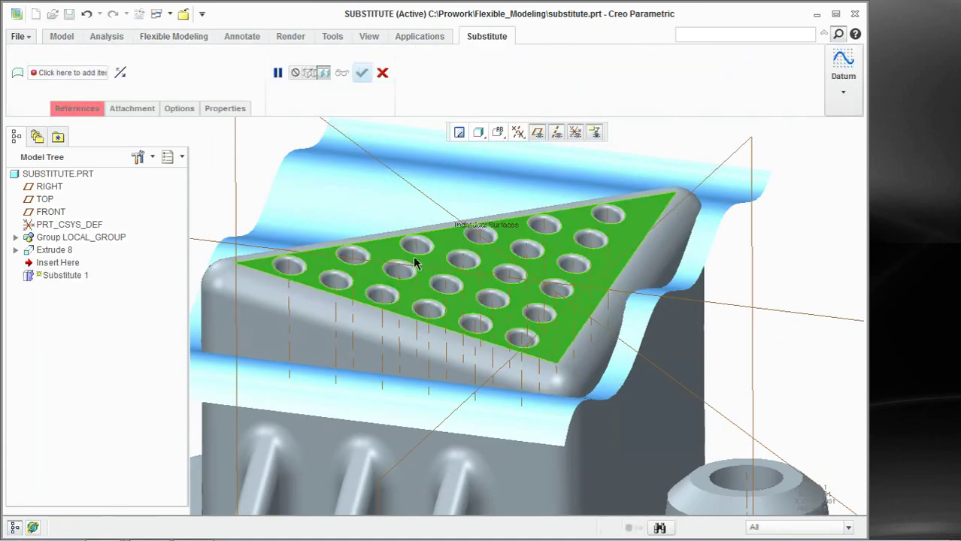
pyautogui.click(91, 73)
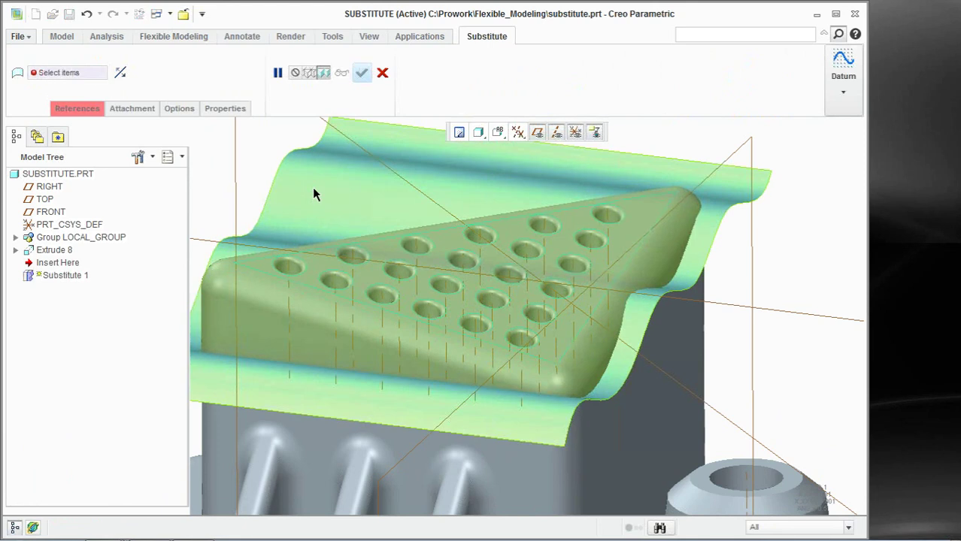
pyautogui.click(312, 189)
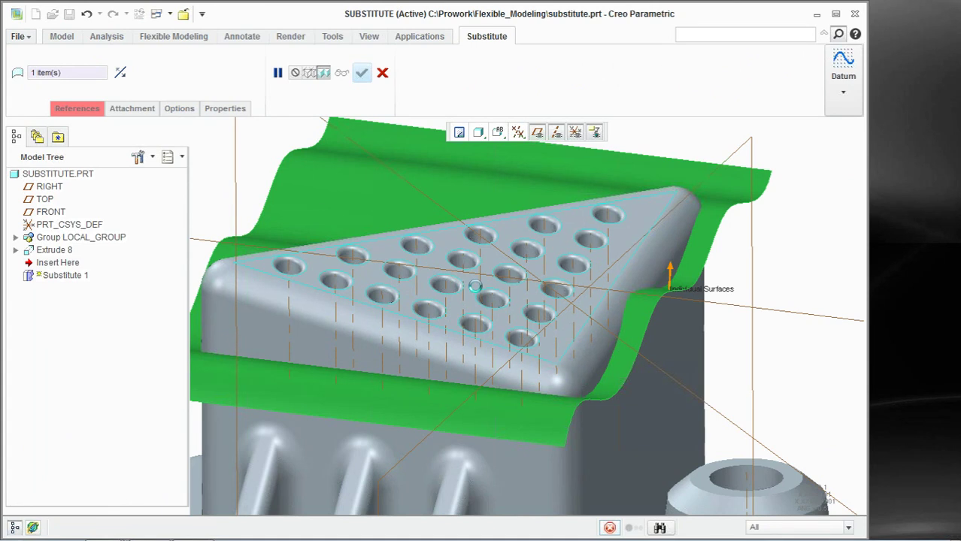
pyautogui.click(475, 285)
pyautogui.moveTo(476, 287); pyautogui.dragTo(380, 240, button='middle')
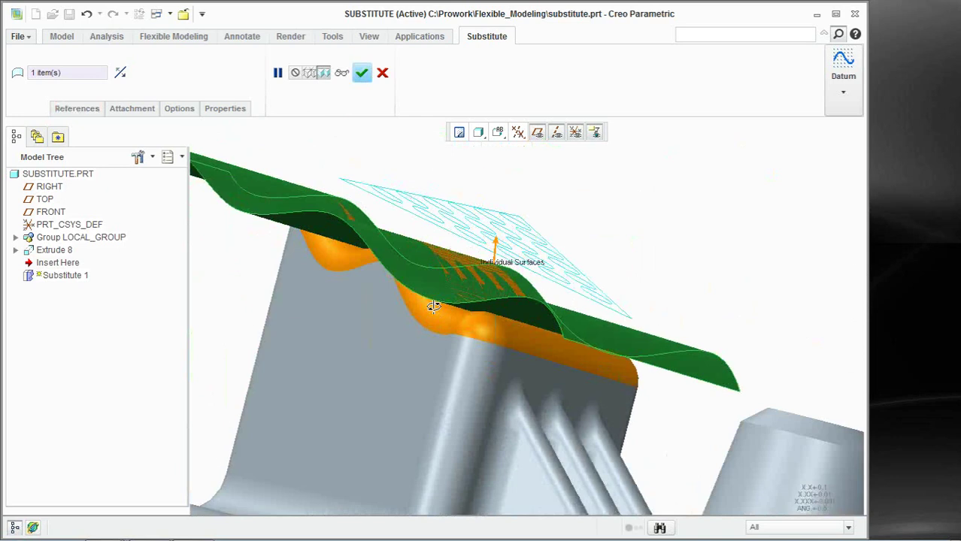
pyautogui.click(363, 74)
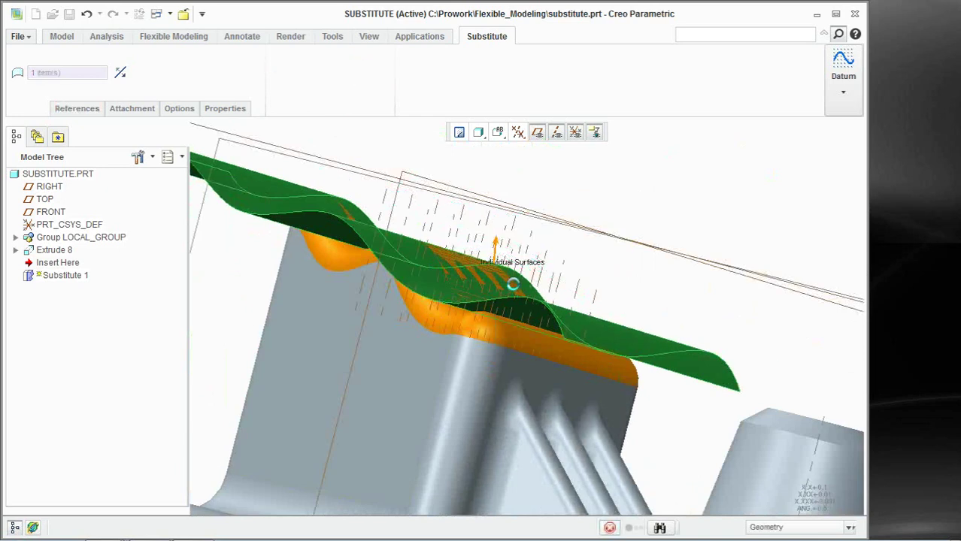
# Step: Hide the wavy surface feature Extrude 8 and inspect the substituted top of the block
pyautogui.moveTo(449, 291); pyautogui.dragTo(295, 268, button='middle')
pyautogui.click(295, 267)
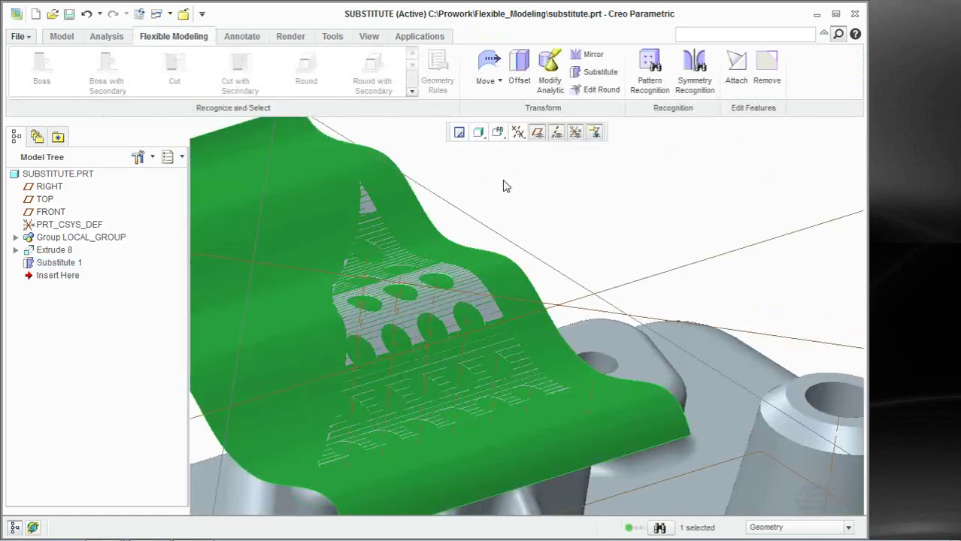
pyautogui.rightClick(46, 250)
pyautogui.click(76, 459)
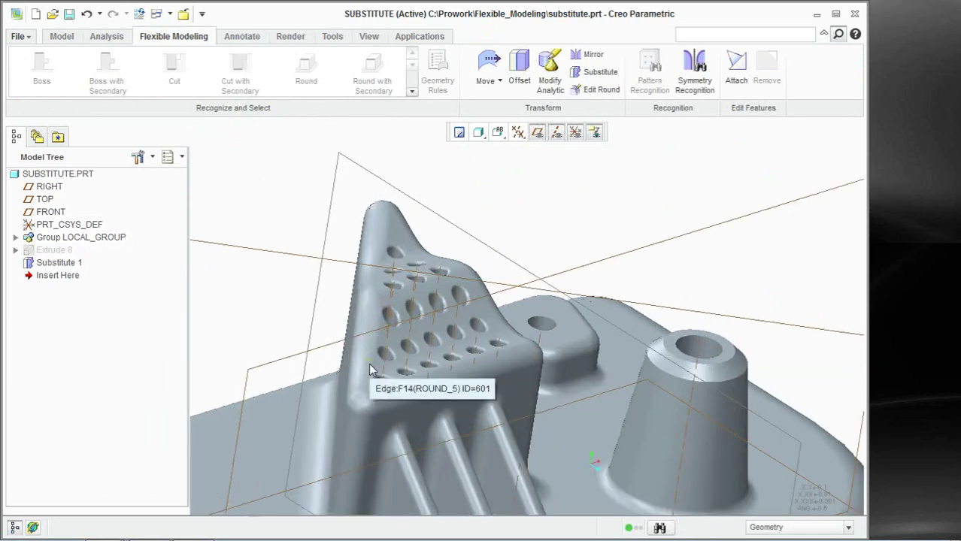
pyautogui.moveTo(421, 347)
pyautogui.mouseDown(button='middle')
pyautogui.moveTo(439, 397)
pyautogui.moveTo(436, 353)
pyautogui.mouseUp(button='middle')
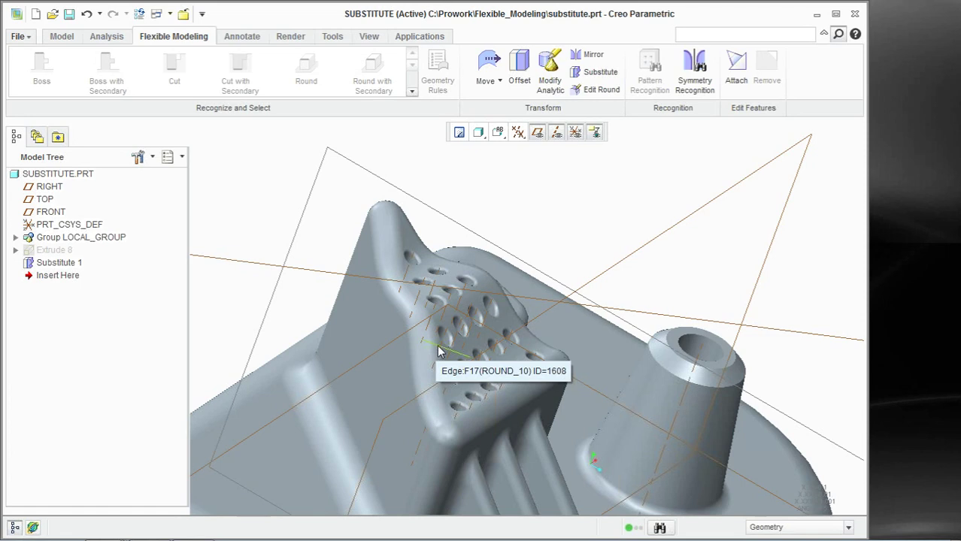
pyautogui.scroll(2, 482, 282)
pyautogui.moveTo(491, 270); pyautogui.dragTo(415, 281, button='middle')
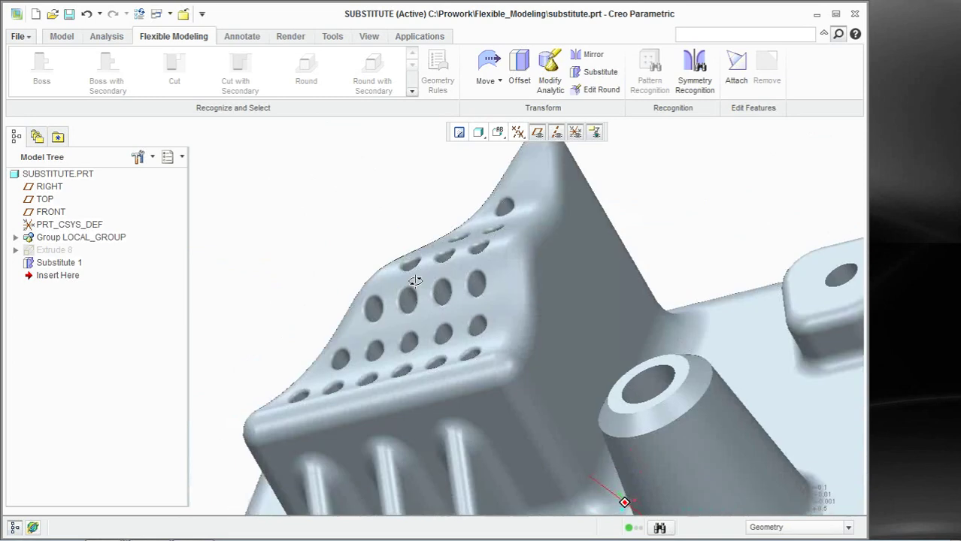
pyautogui.hotkey('ctrl', 'd')
pyautogui.moveTo(74, 279)
pyautogui.mouseDown()
pyautogui.moveTo(65, 248)
pyautogui.moveTo(78, 282)
pyautogui.mouseUp()
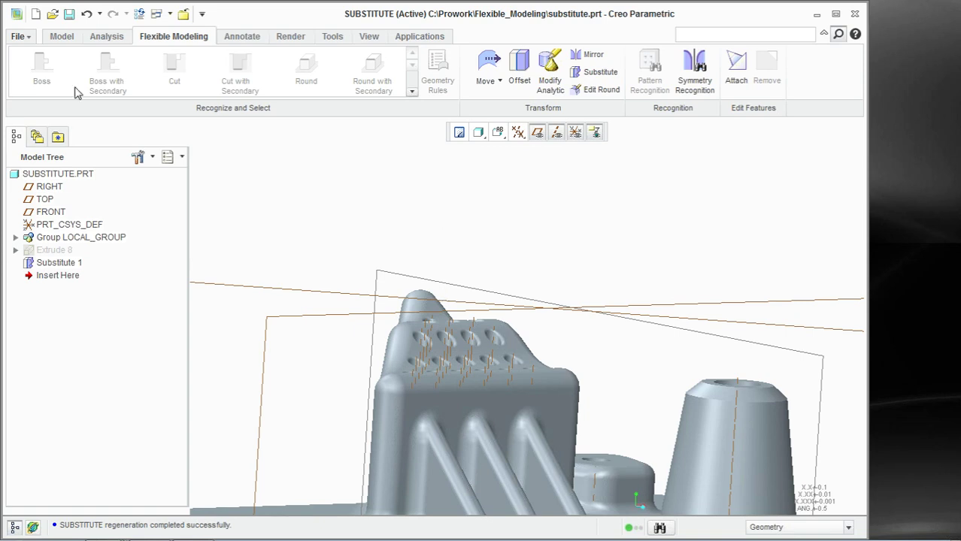
# Step: Close the open part windows and open palma_.asm from the palm folder under Robotic hand
pyautogui.click(185, 14)
pyautogui.click(185, 14)
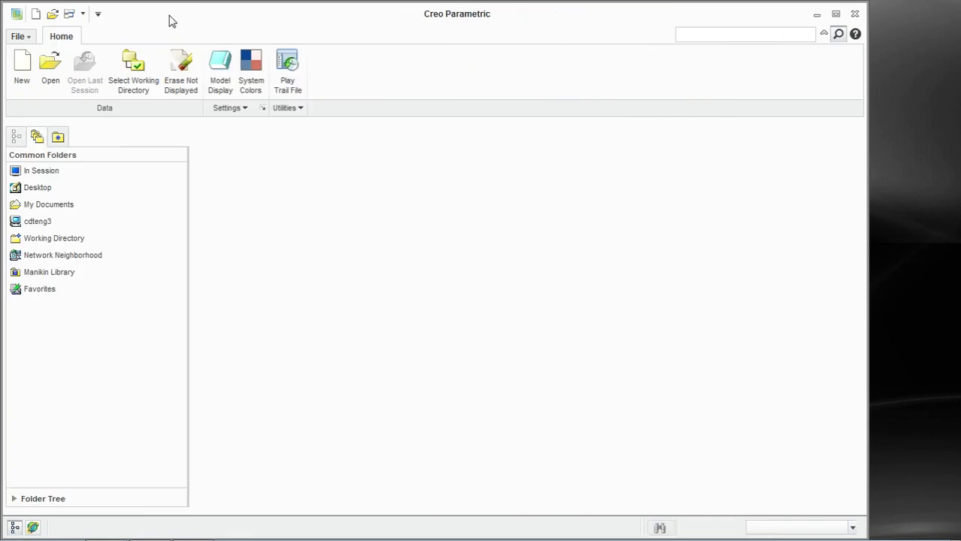
pyautogui.click(53, 65)
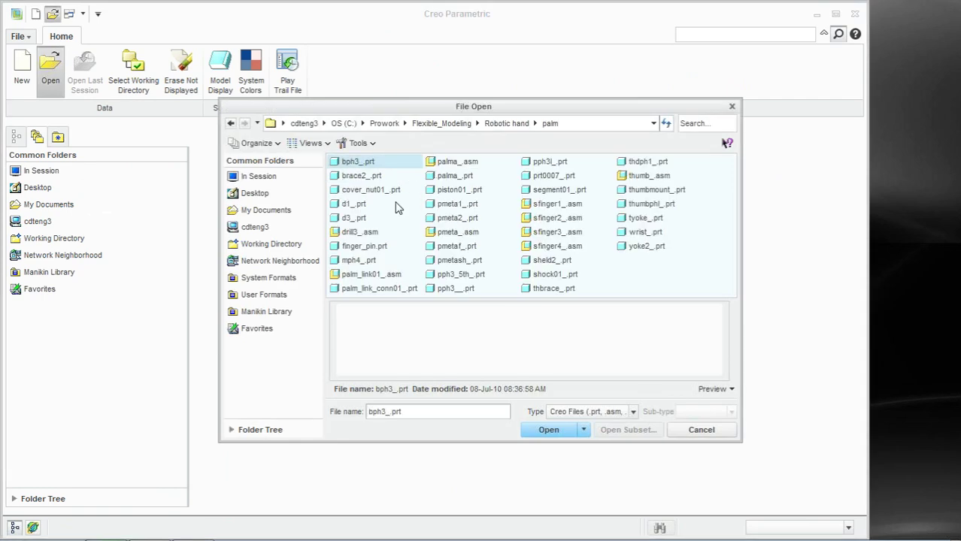
pyautogui.click(451, 161)
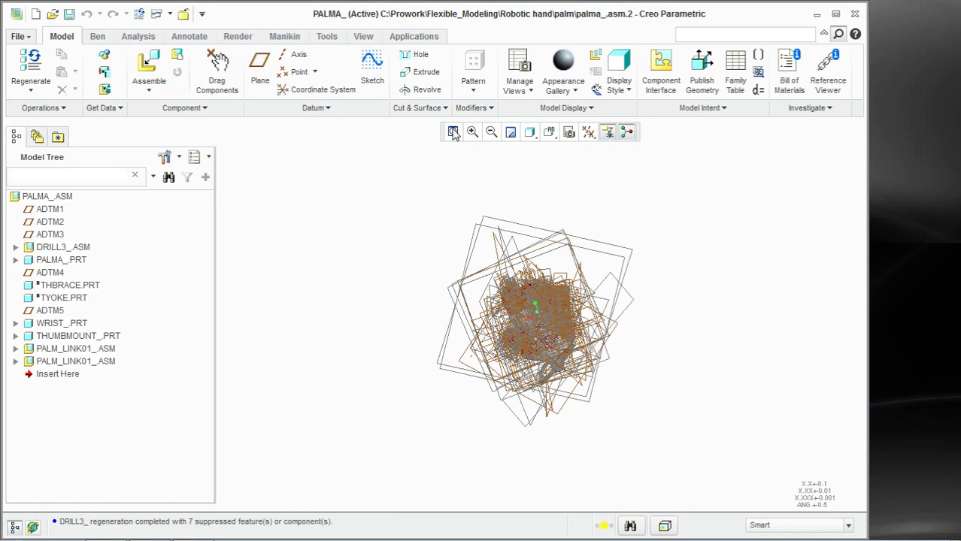
# Step: Turn off the display of all datum axes, points, coordinate systems and planes in the hand assembly
pyautogui.click(588, 132)
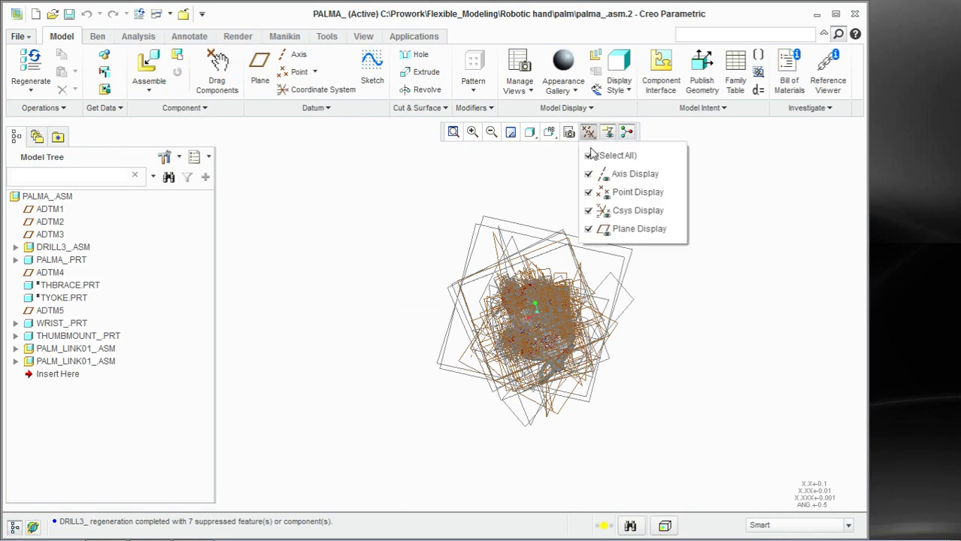
pyautogui.click(589, 156)
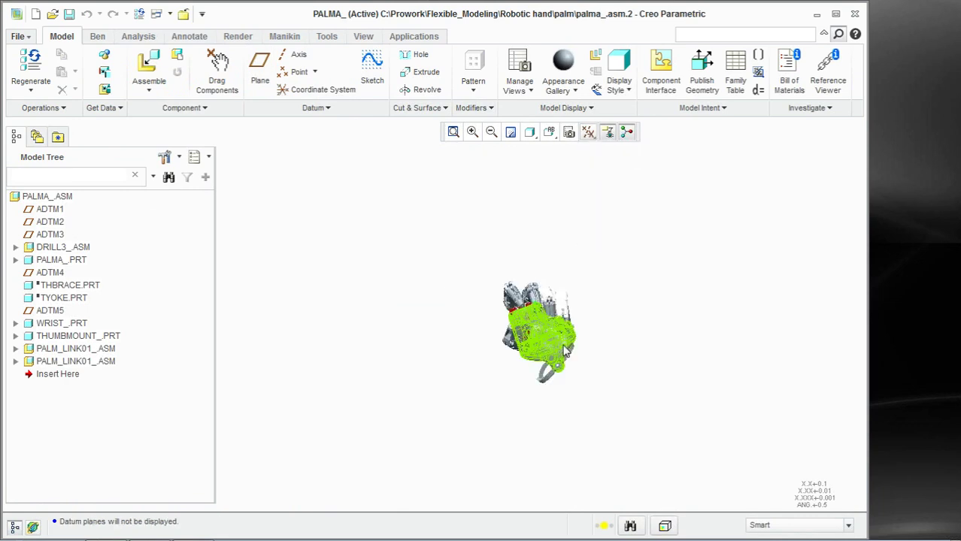
pyautogui.moveTo(616, 291); pyautogui.dragTo(586, 348, button='middle')
pyautogui.scroll(4, 521, 361)
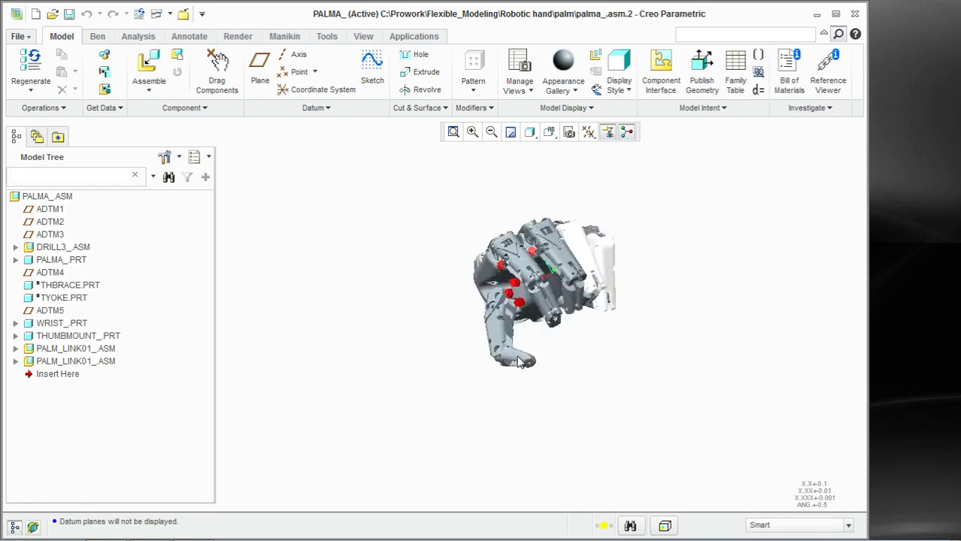
# Step: Open the thumb's tip segment, THDPH1_.PRT, from the assembly in its own window
pyautogui.scroll(3, 521, 362)
pyautogui.click(403, 360)
pyautogui.rightClick(403, 361)
pyautogui.click(434, 140)
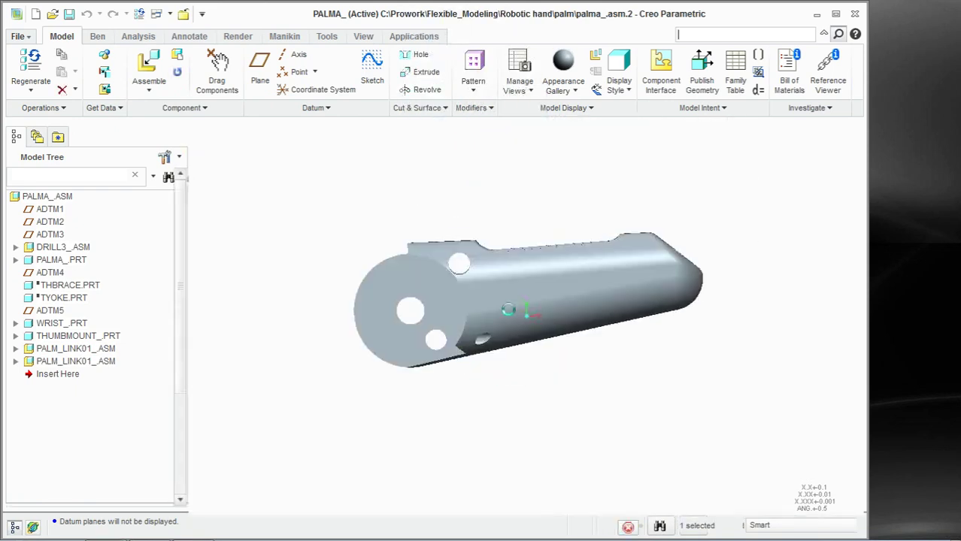
pyautogui.moveTo(508, 309); pyautogui.dragTo(421, 301, button='middle')
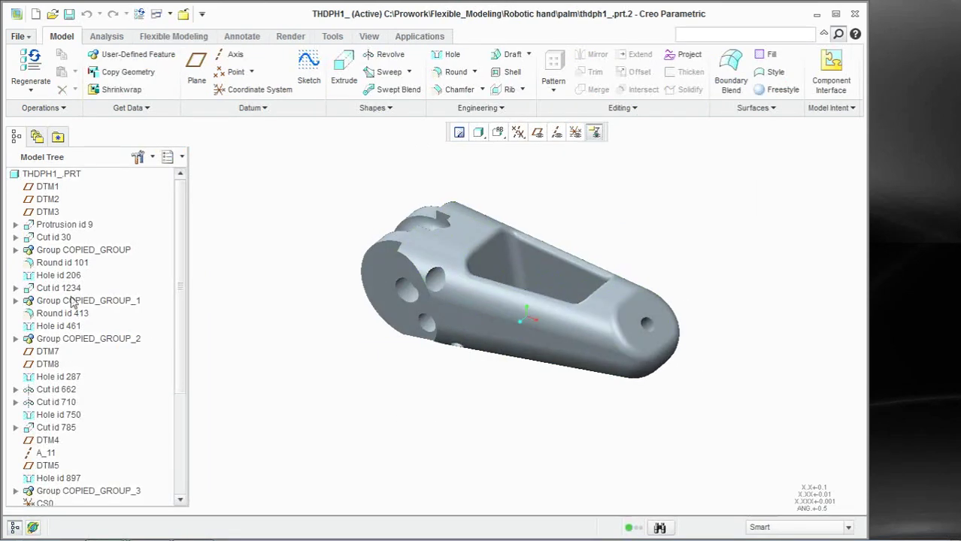
# Step: Return to PALMA_.ASM and bring in finger_pin.prt as a new component
pyautogui.click(169, 15)
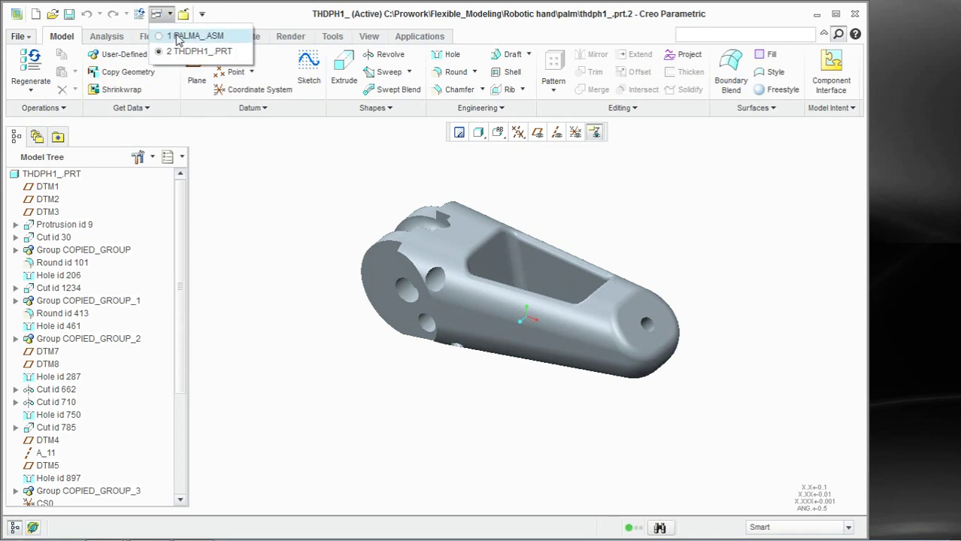
pyautogui.click(188, 36)
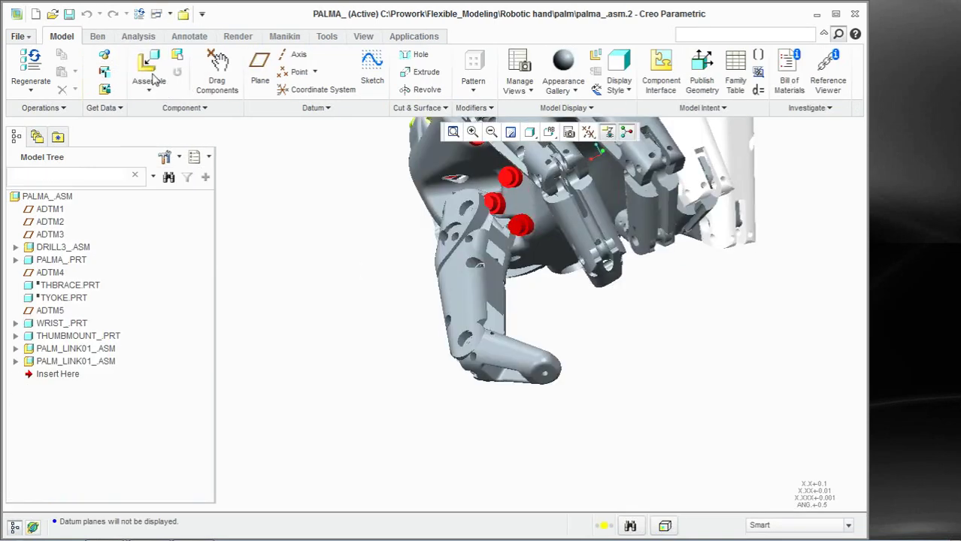
pyautogui.click(149, 69)
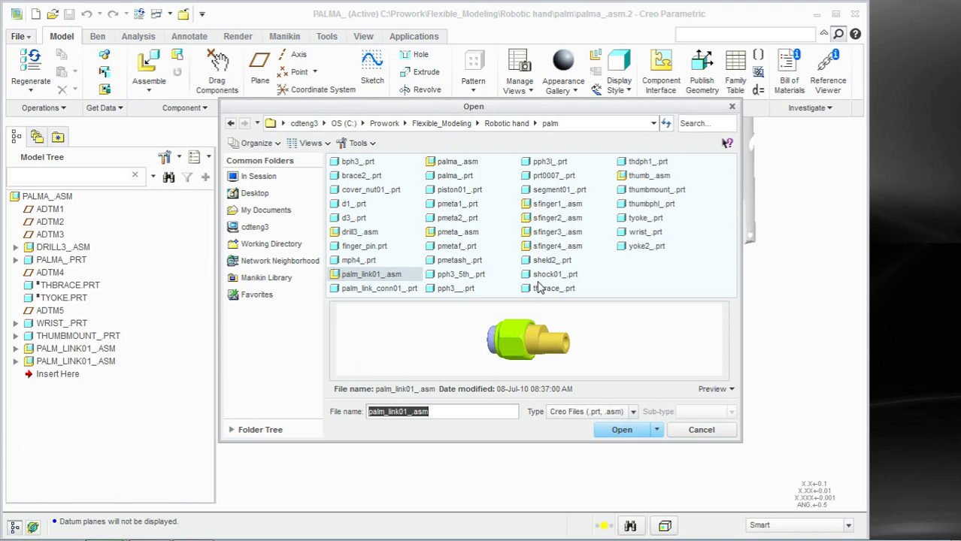
pyautogui.doubleClick(372, 246)
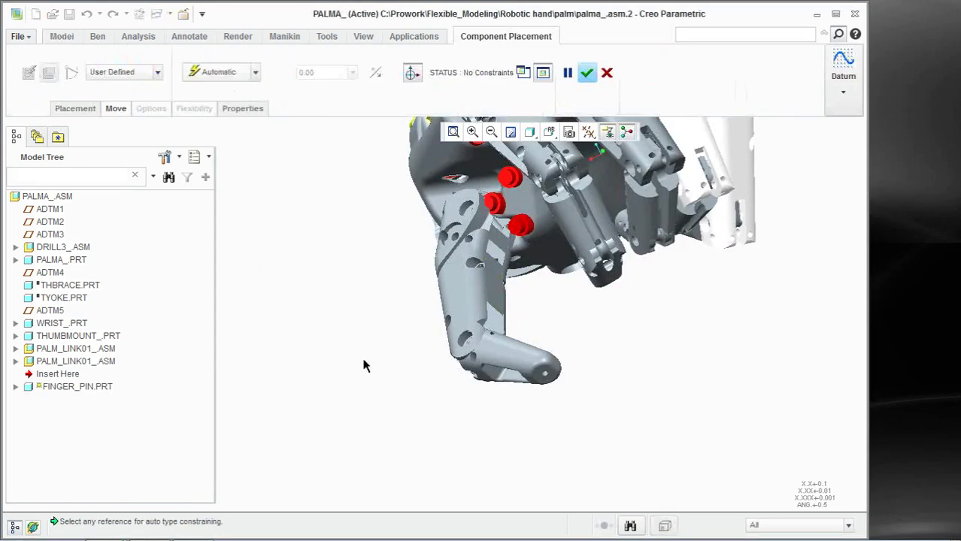
# Step: Constrain the pin's cylindrical surface Coincident with the hole in the thumb tip, with the 3D dragger hidden
pyautogui.moveTo(277, 314); pyautogui.dragTo(468, 392)
pyautogui.click(412, 72)
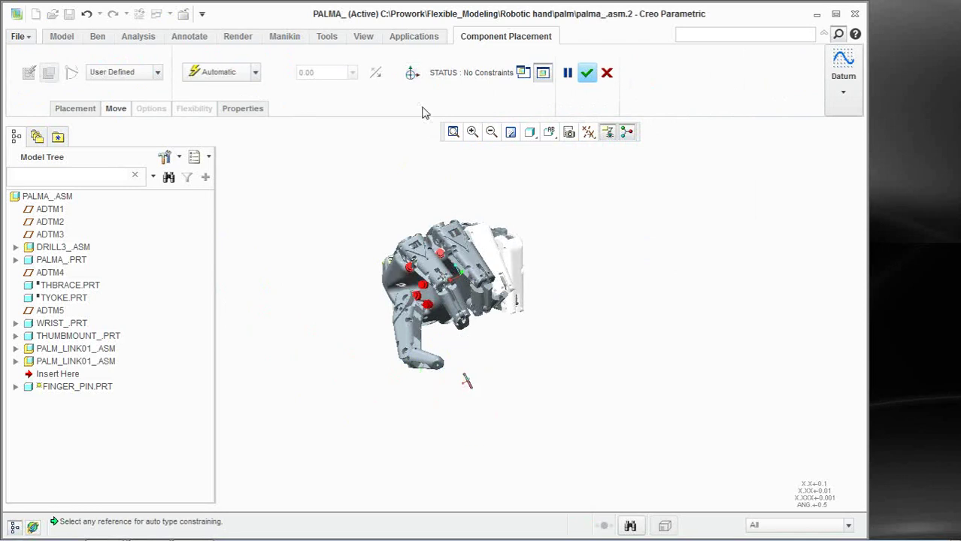
pyautogui.scroll(-8, 466, 376)
pyautogui.click(553, 286)
pyautogui.scroll(-3, 370, 186)
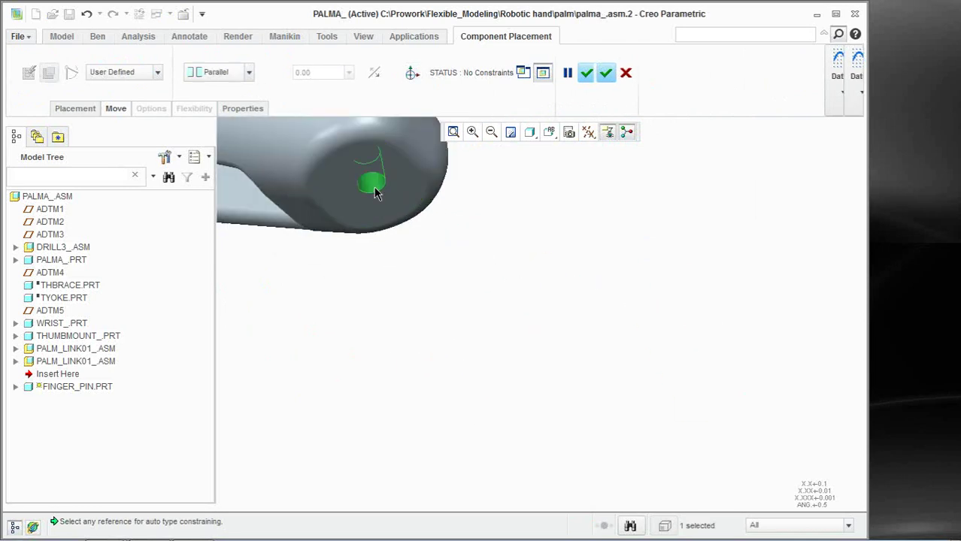
pyautogui.click(371, 186)
pyautogui.scroll(3, 447, 261)
pyautogui.click(411, 228)
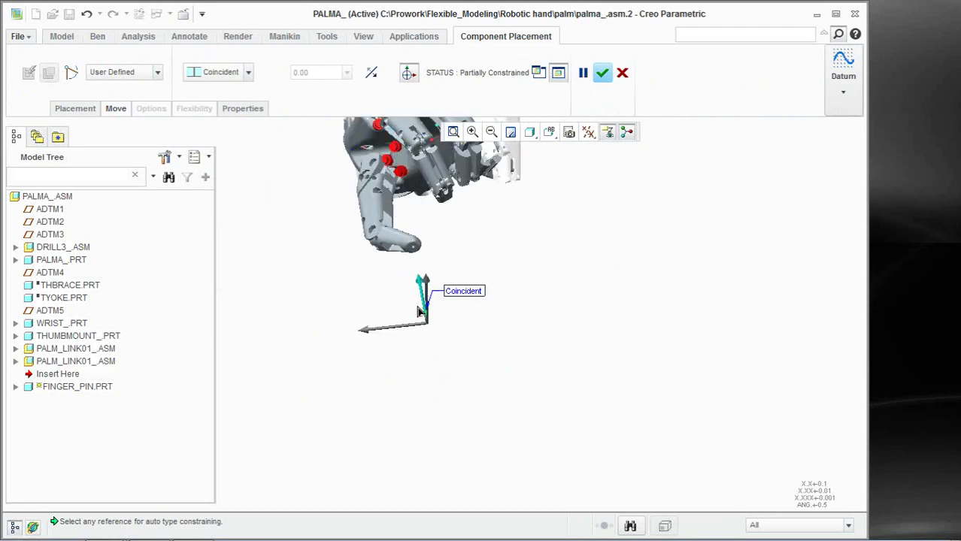
pyautogui.click(407, 74)
# Step: Constrain the pin's end face Coincident with the flat face around the thumb tip's hole and accept the placement
pyautogui.scroll(-3, 425, 353)
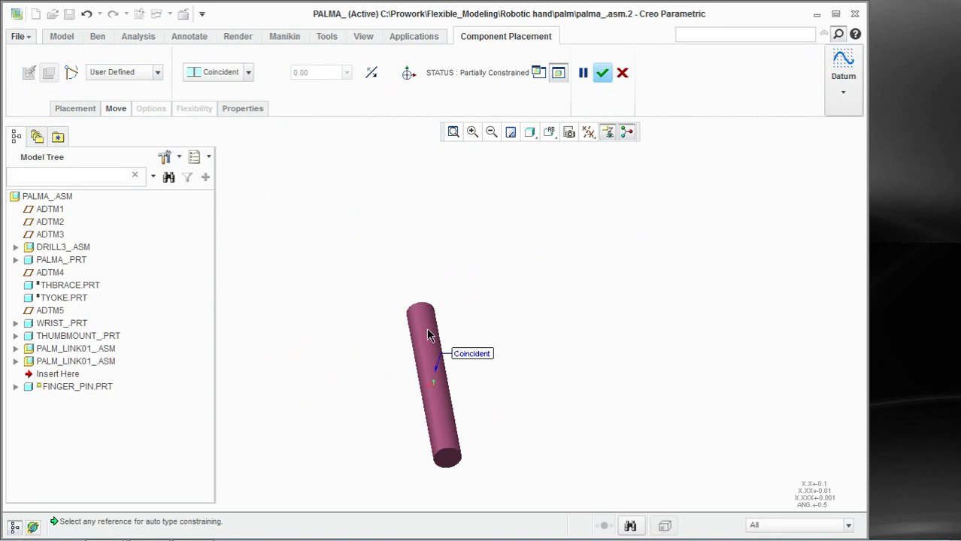
pyautogui.click(422, 309)
pyautogui.scroll(5, 451, 233)
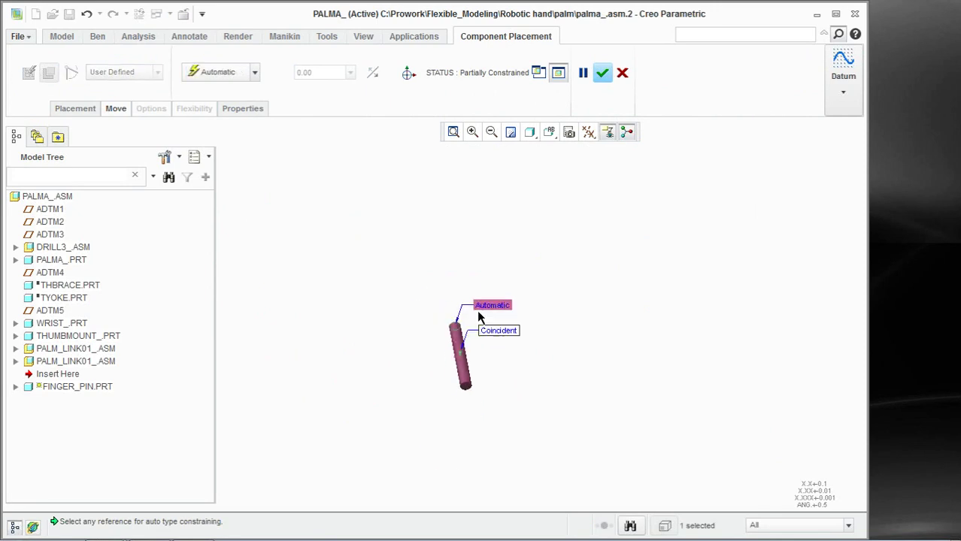
pyautogui.scroll(-4, 453, 227)
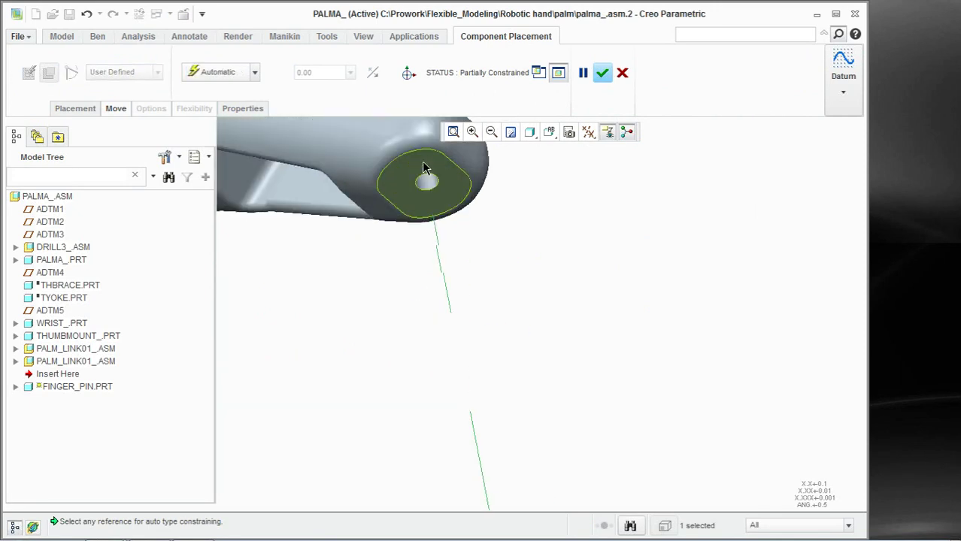
pyautogui.click(424, 165)
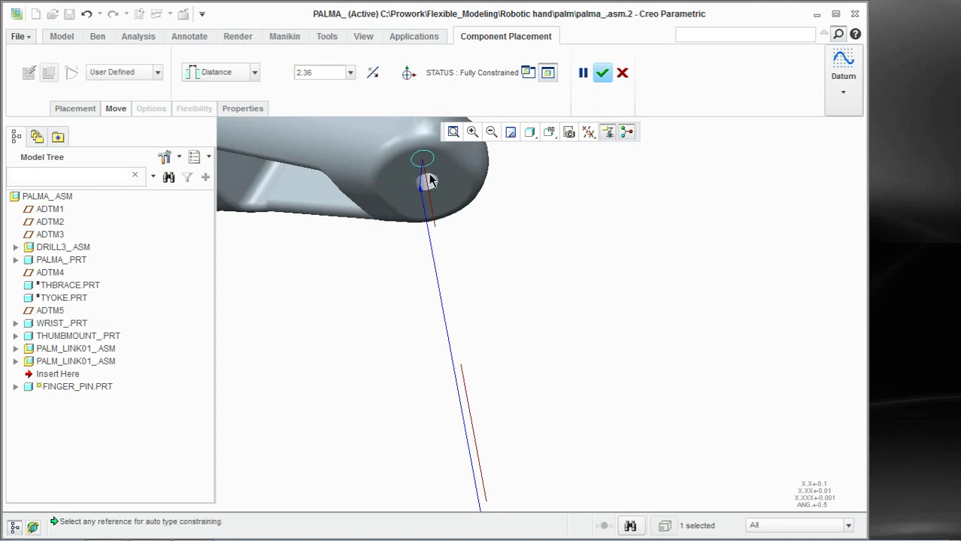
pyautogui.scroll(2, 423, 167)
pyautogui.rightClick(462, 349)
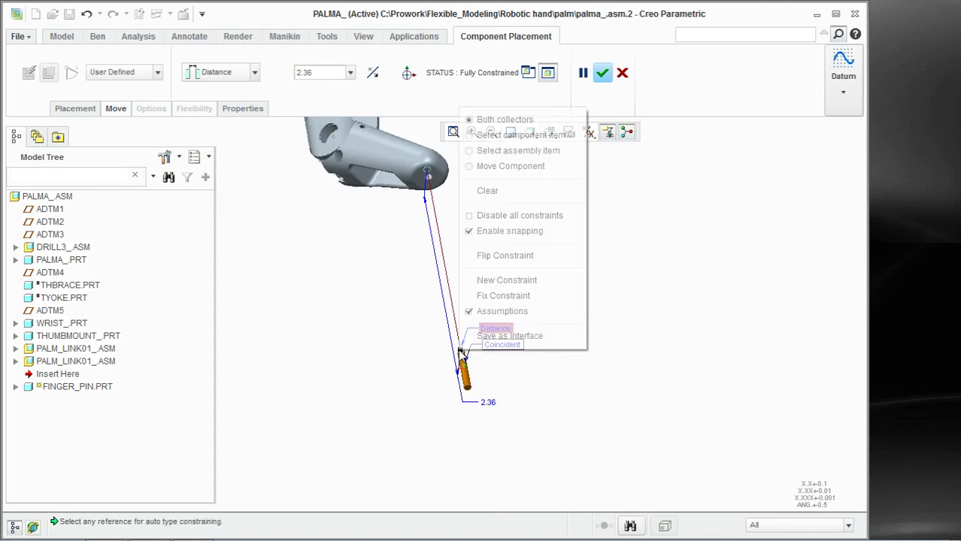
pyautogui.click(439, 349)
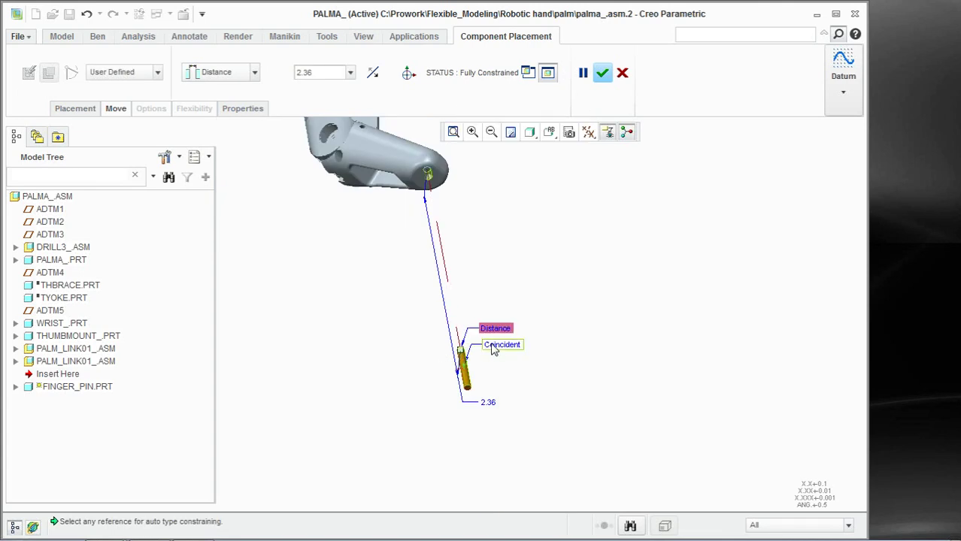
pyautogui.rightClick(493, 335)
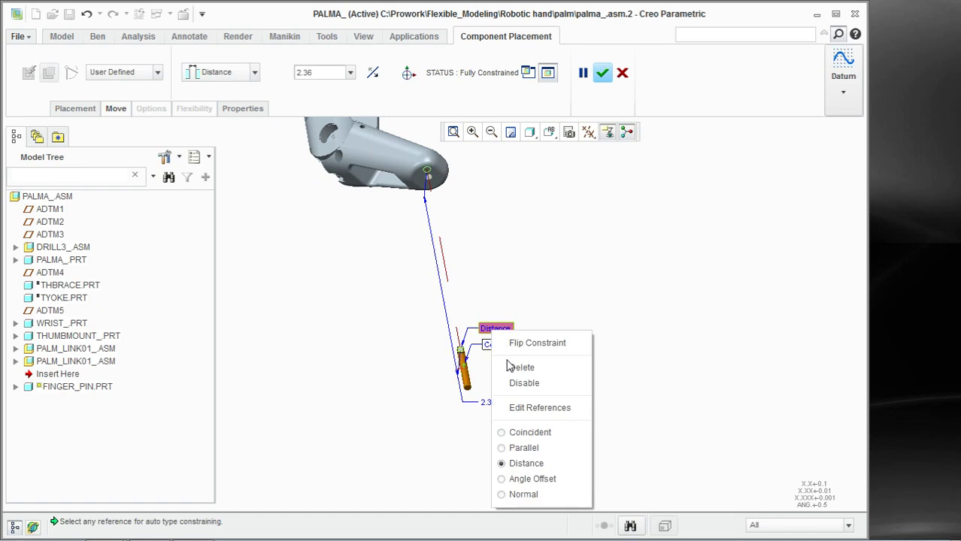
pyautogui.click(524, 434)
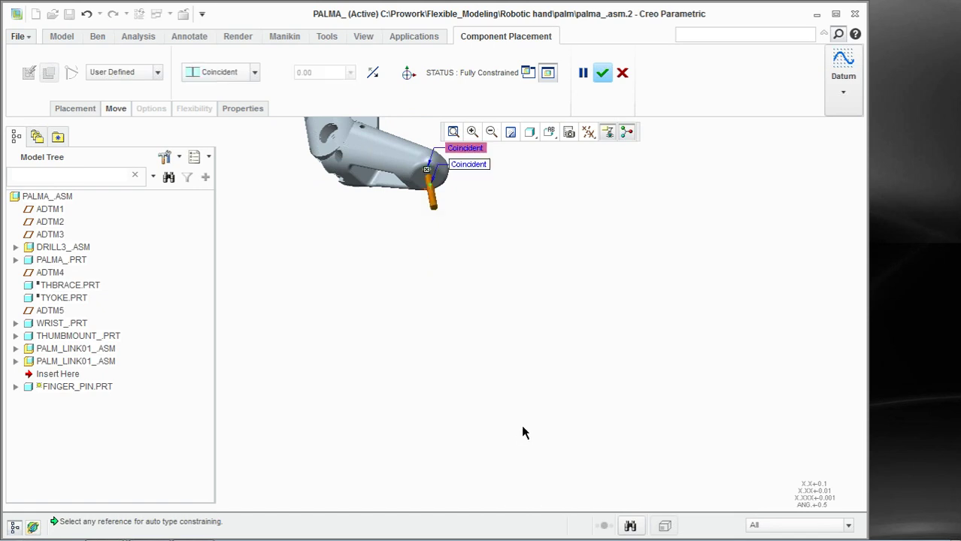
pyautogui.click(602, 73)
# Step: Switch from the assembly to the thumb tip part's window, THDPH1_.PRT
pyautogui.moveTo(498, 274); pyautogui.dragTo(479, 328, button='middle')
pyautogui.scroll(-3, 480, 328)
pyautogui.scroll(4, 481, 337)
pyautogui.scroll(-4, 478, 354)
pyautogui.hotkey('ctrl', 'd')
pyautogui.click(157, 13)
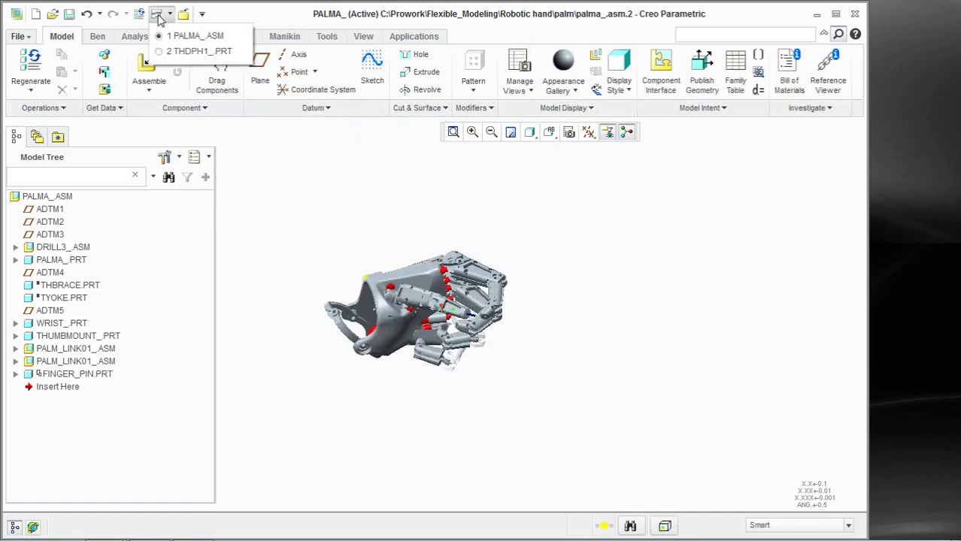
pyautogui.click(197, 51)
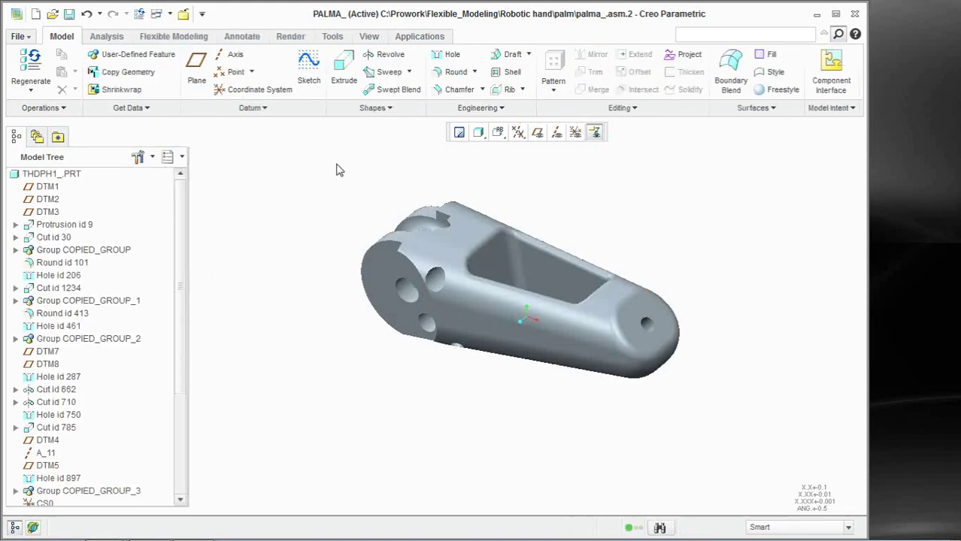
# Step: Freely move the hole in the thumb tip's flat end face toward the face's rounded edge with Flexible Modeling's Move, and accept it
pyautogui.scroll(-3, 470, 175)
pyautogui.click(173, 36)
pyautogui.hotkey('ctrl', 'd')
pyautogui.scroll(-3, 597, 321)
pyautogui.click(598, 319)
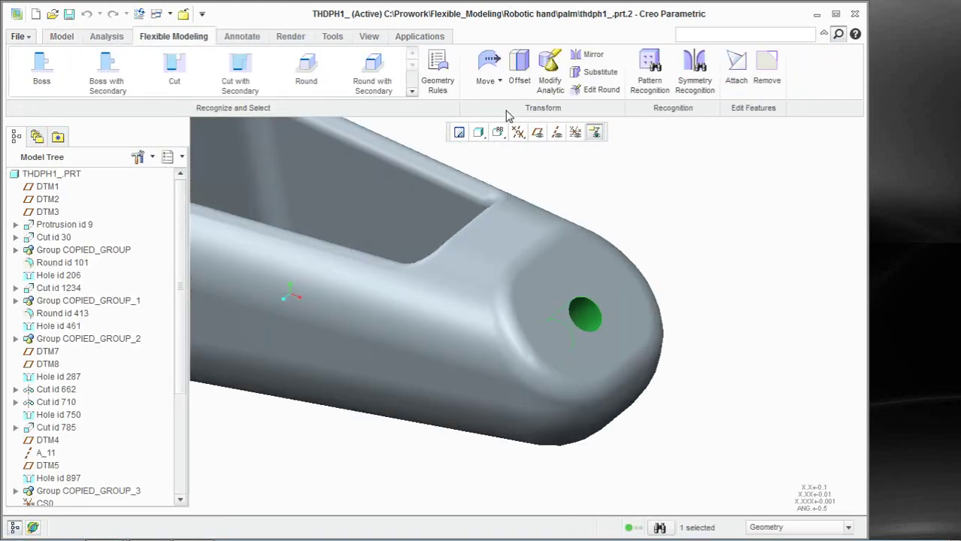
pyautogui.click(490, 75)
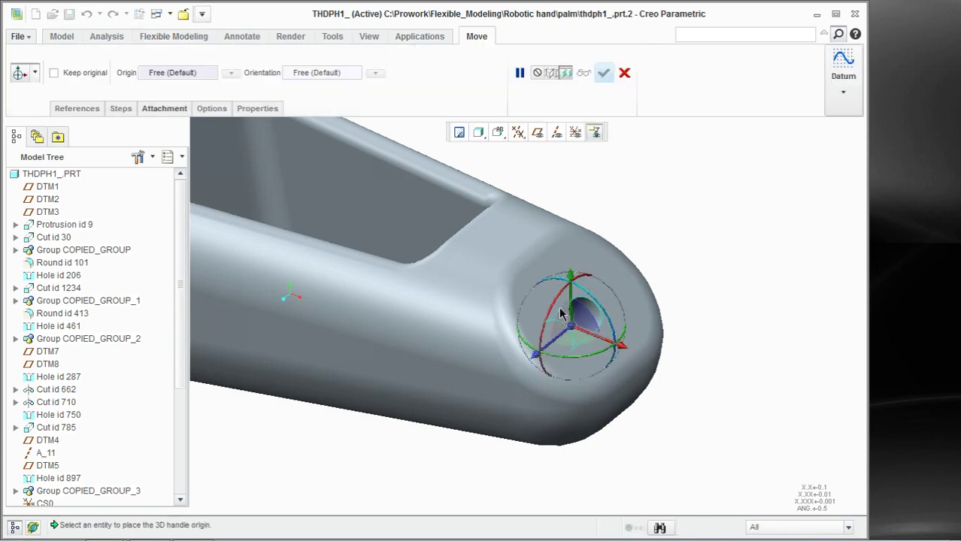
pyautogui.scroll(-1, 566, 352)
pyautogui.scroll(-2, 564, 353)
pyautogui.scroll(2, 560, 367)
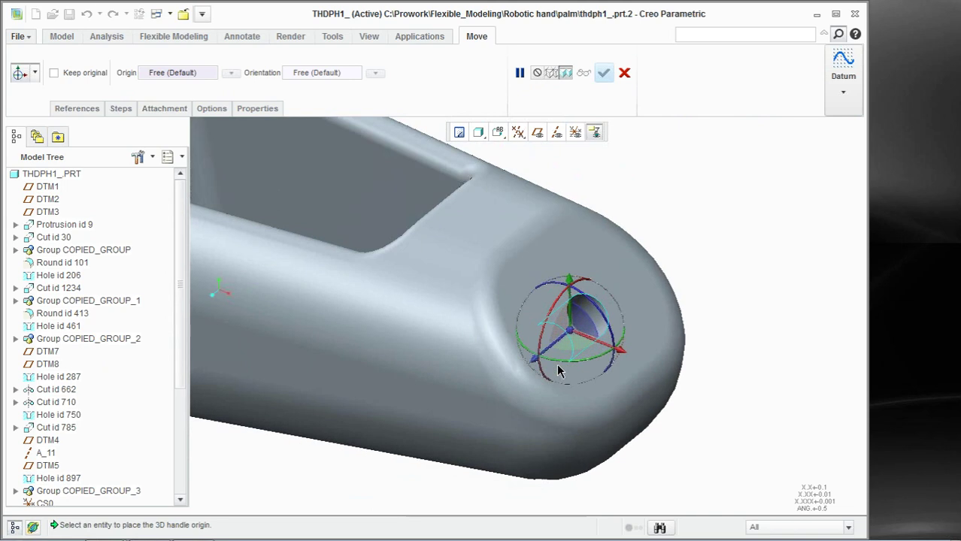
pyautogui.scroll(-1, 558, 361)
pyautogui.moveTo(556, 341); pyautogui.dragTo(515, 370)
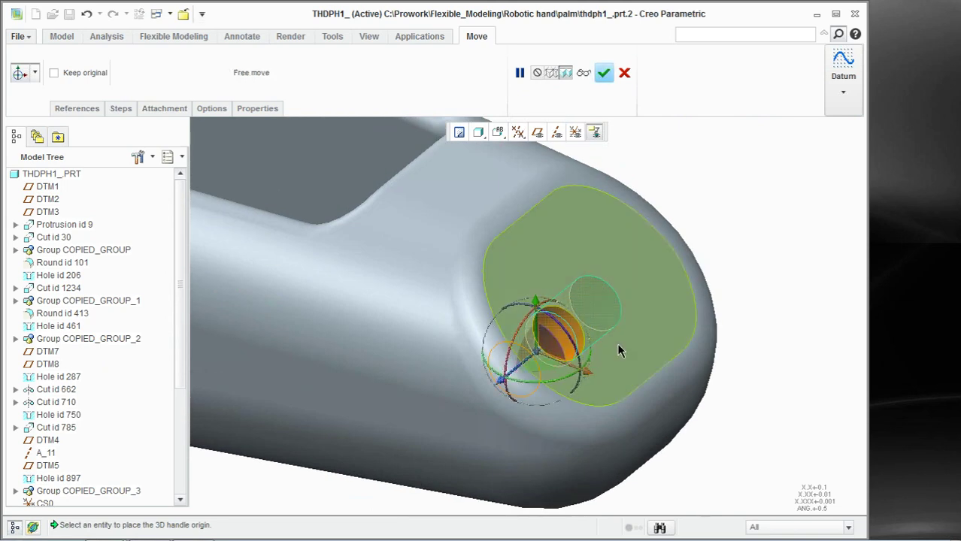
pyautogui.moveTo(617, 339); pyautogui.dragTo(547, 319, button='middle')
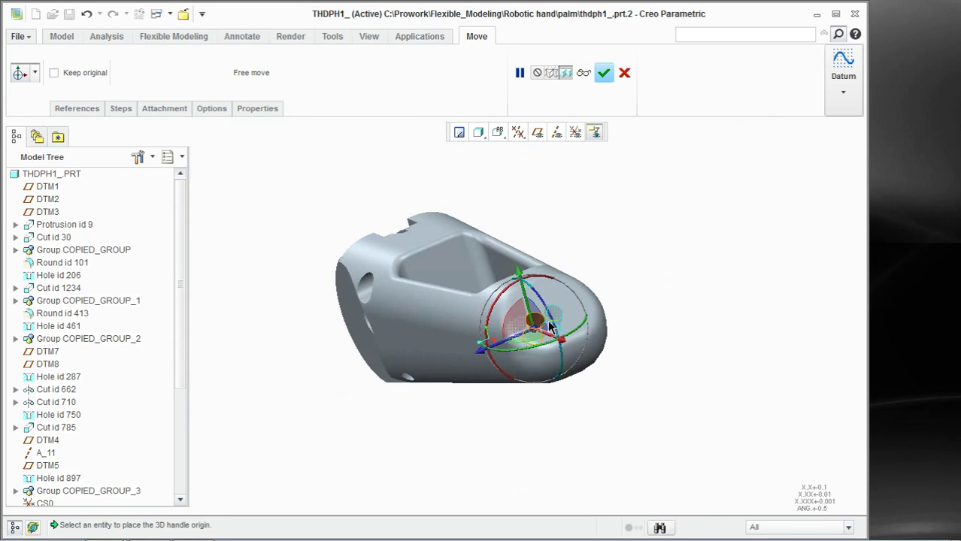
pyautogui.scroll(-2, 547, 320)
pyautogui.click(604, 72)
pyautogui.scroll(-3, 187, 309)
pyautogui.scroll(-3, 98, 339)
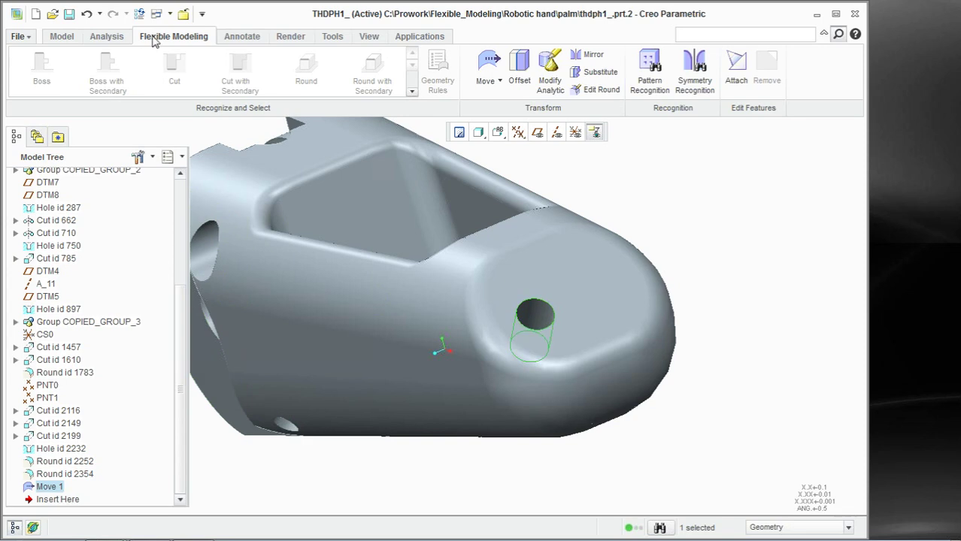
# Step: Return to PALMA_.ASM and regenerate the assembly to update the finger pin to the moved thumb tip hole
pyautogui.click(165, 17)
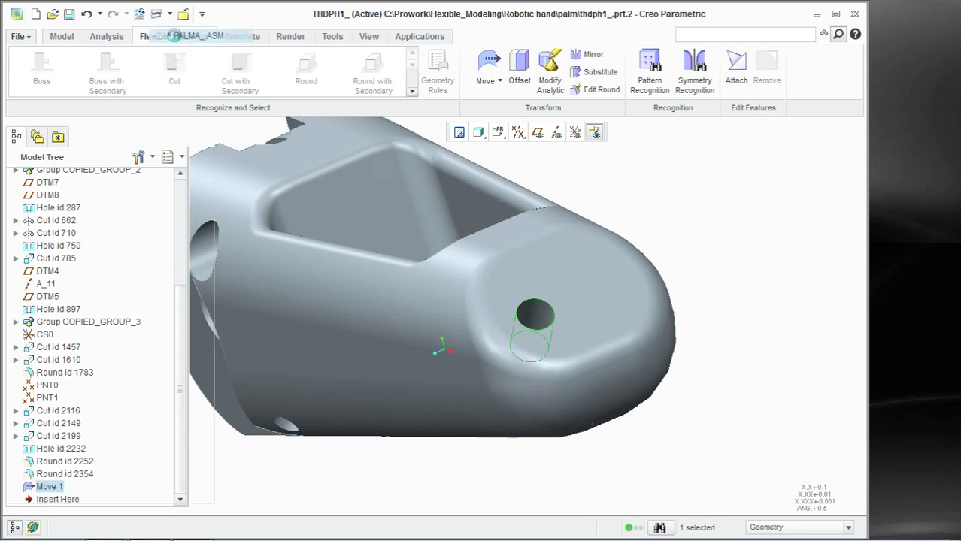
pyautogui.click(192, 36)
pyautogui.scroll(3, 466, 319)
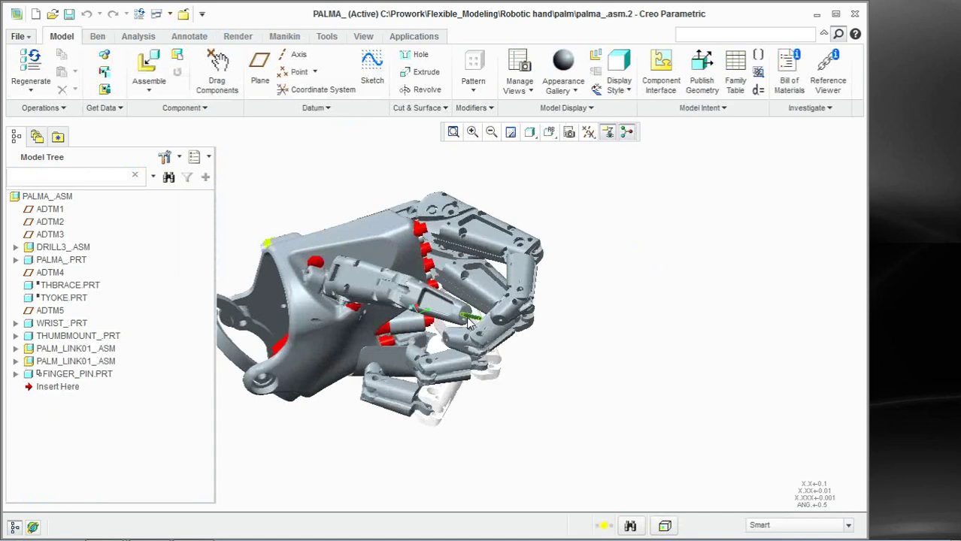
pyautogui.scroll(3, 462, 325)
pyautogui.scroll(3, 459, 327)
pyautogui.hotkey('ctrl', 'g')
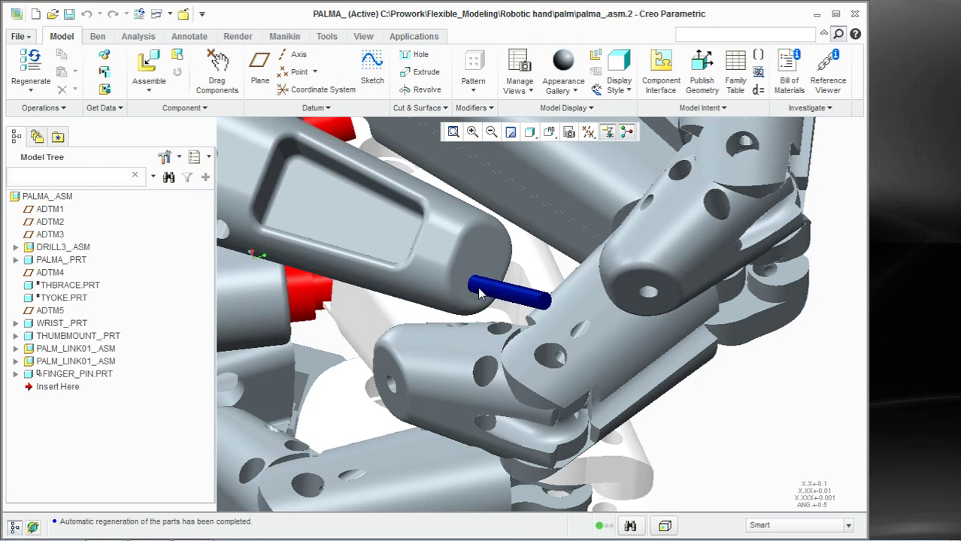
# Step: Minimize Creo Parametric, switch to the Technology & Tips Thursday Webcast presentation in PowerPoint and advance to the Webcast Special Offer slide
pyautogui.click(817, 15)
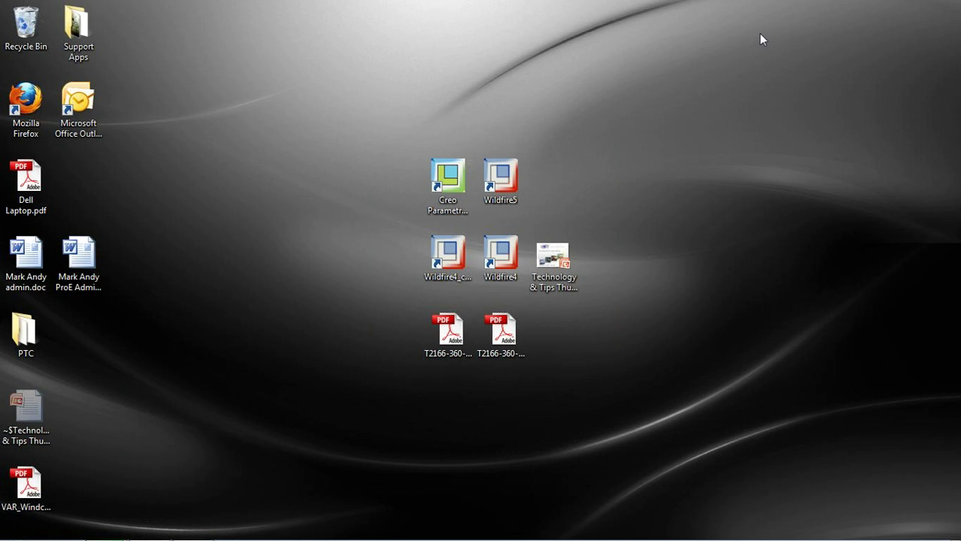
pyautogui.moveTo(242, 532)
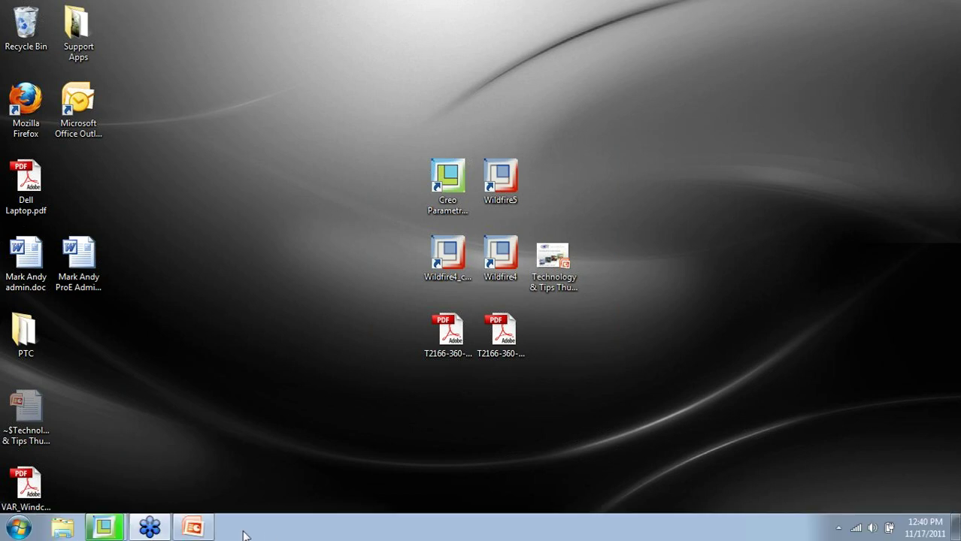
pyautogui.click(192, 531)
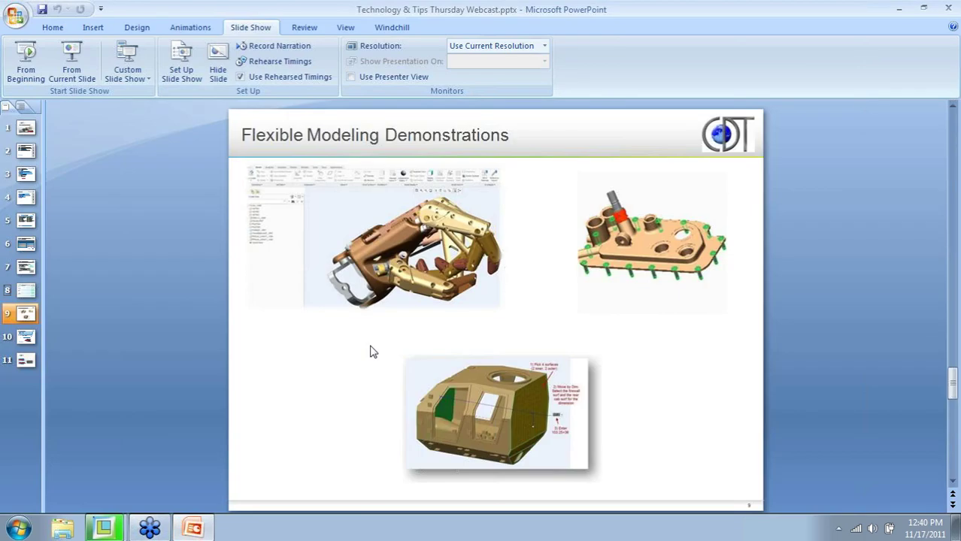
pyautogui.scroll(-2, 370, 352)
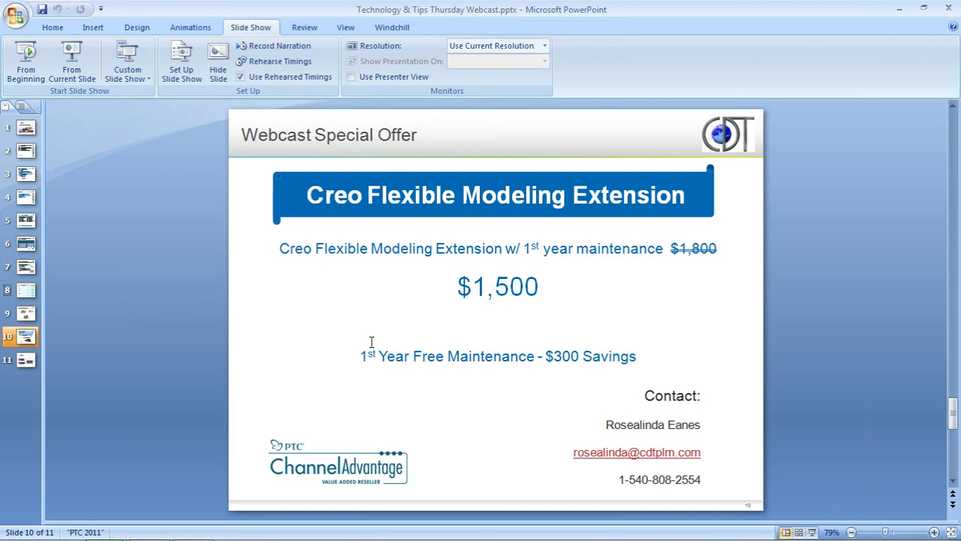
pyautogui.scroll(-2, 370, 342)
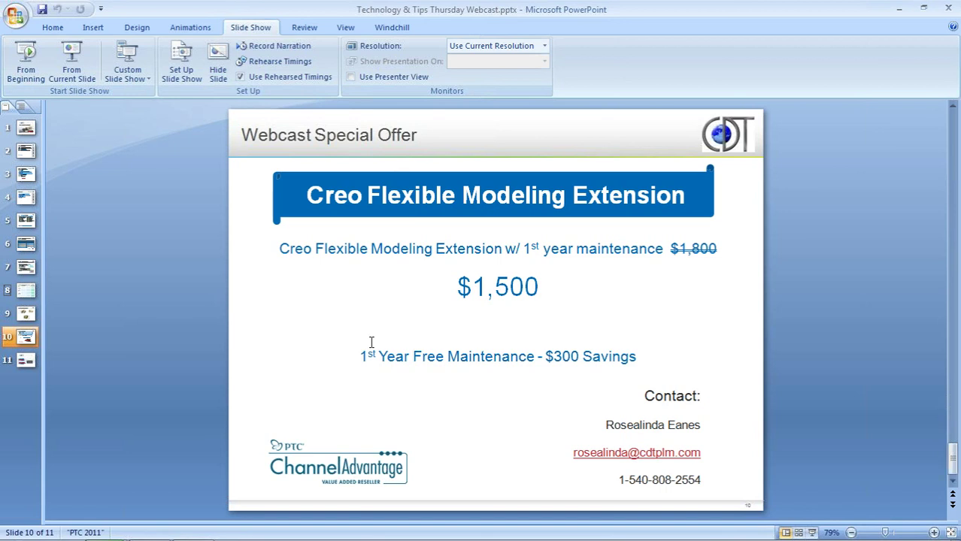